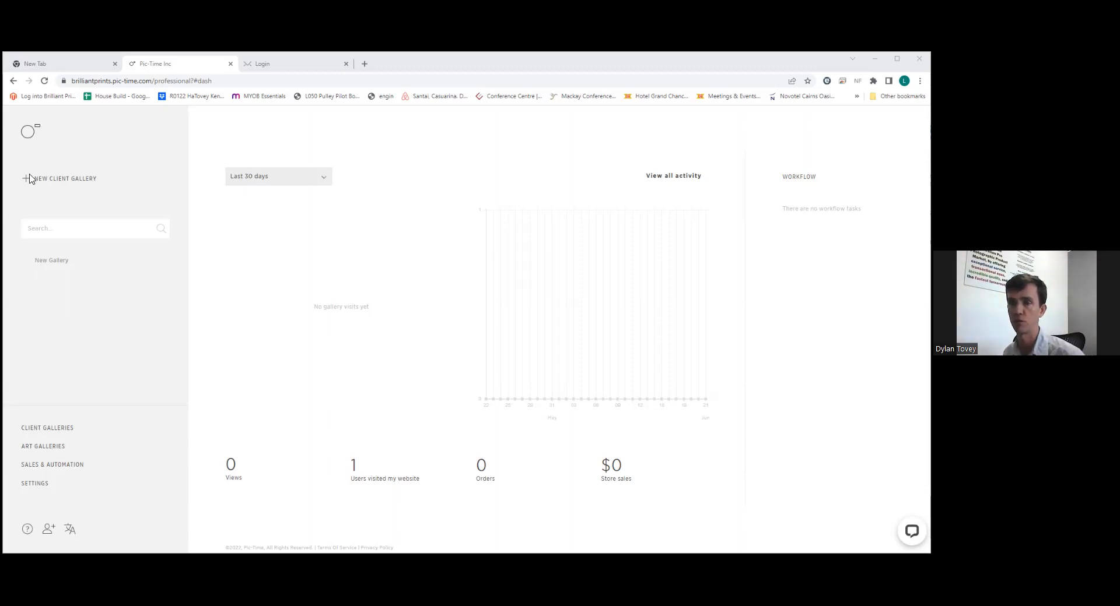
# Open the payments setup in the store settings and choose Me (Photographer) as the payment collector.
pyautogui.click(36, 485)
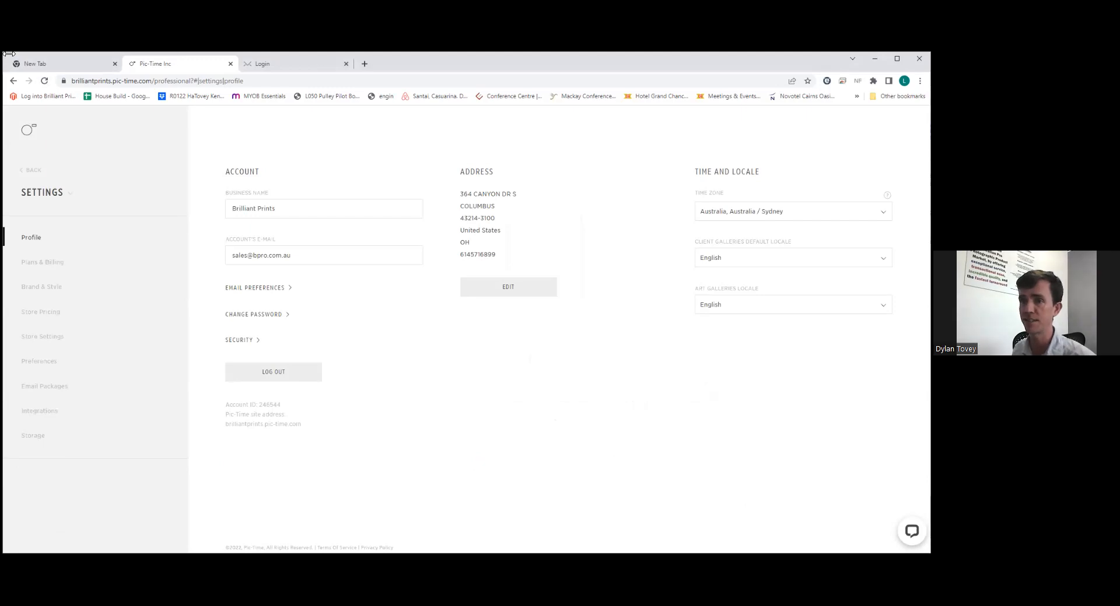
pyautogui.click(63, 335)
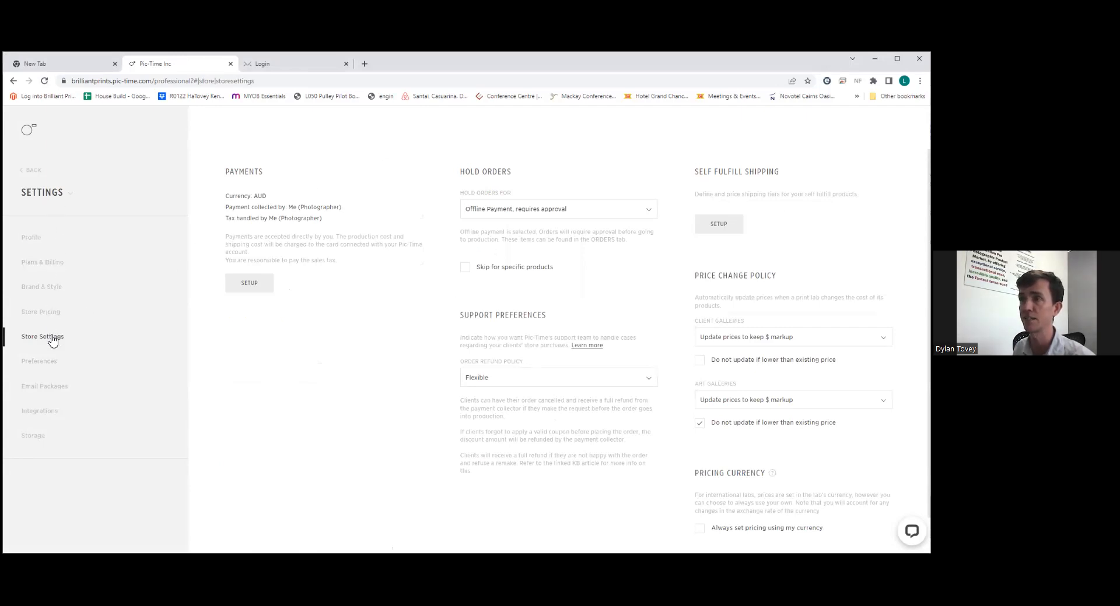
pyautogui.click(250, 282)
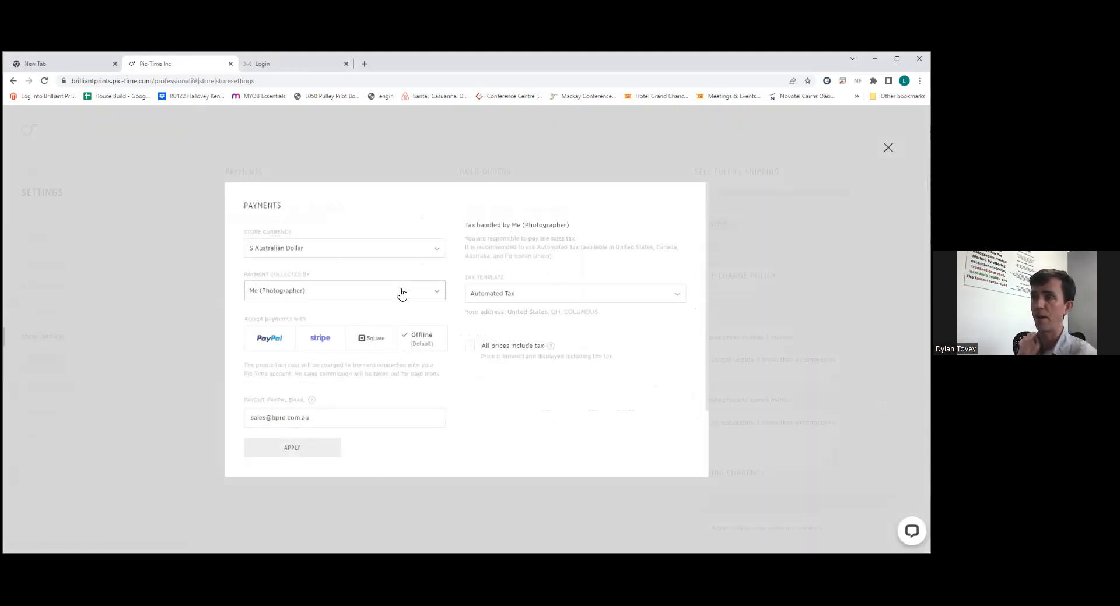
pyautogui.click(401, 292)
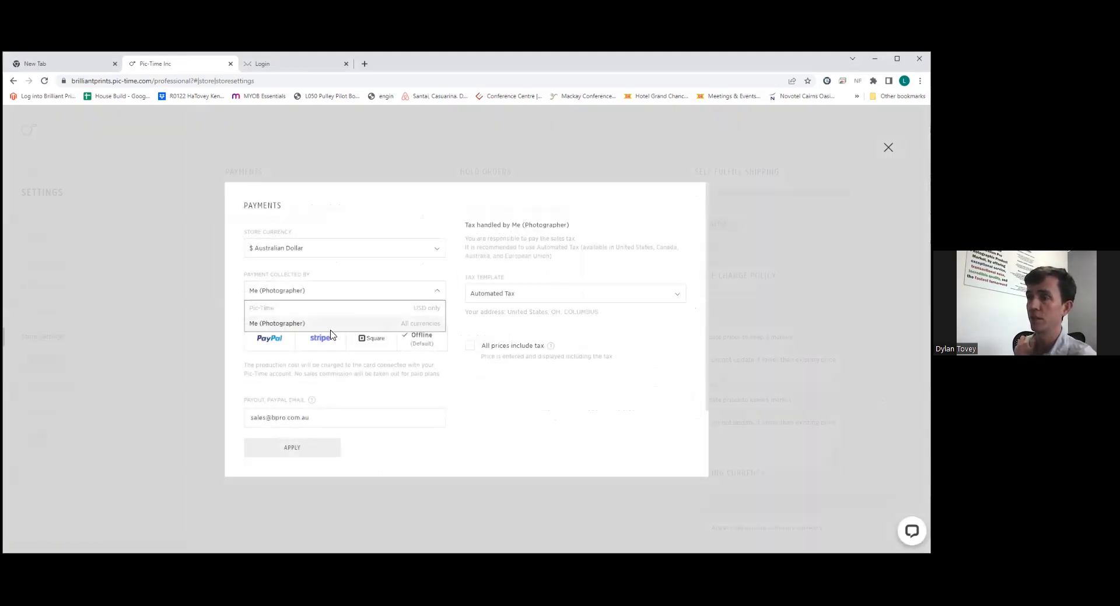
pyautogui.click(324, 323)
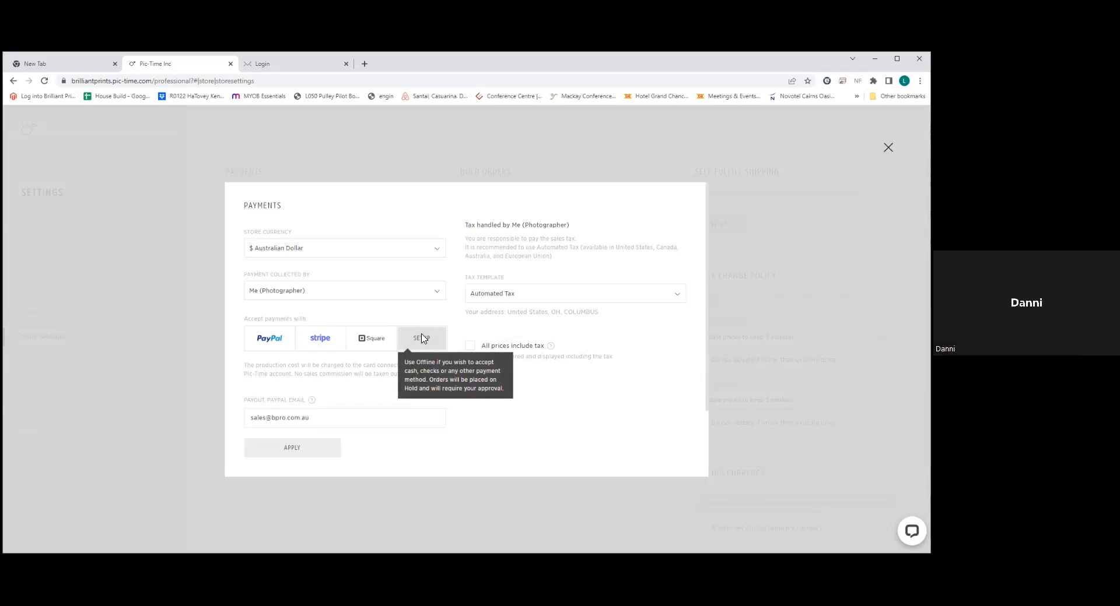
# Keep the Automated Tax template, make all prices include tax, acknowledge the price list notice and apply the payment settings.
pyautogui.click(516, 296)
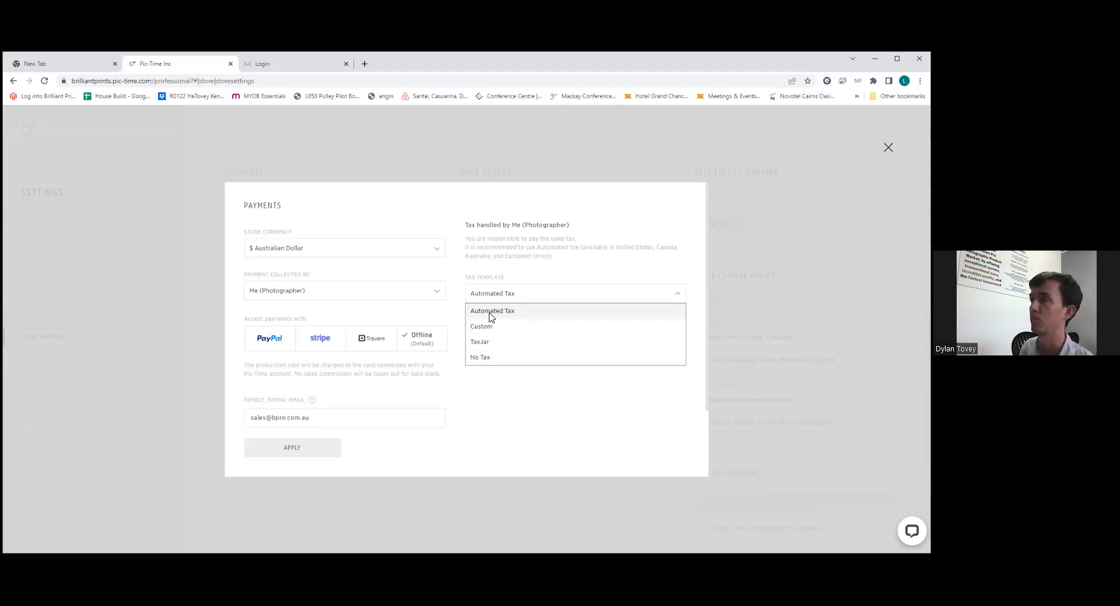
pyautogui.click(519, 412)
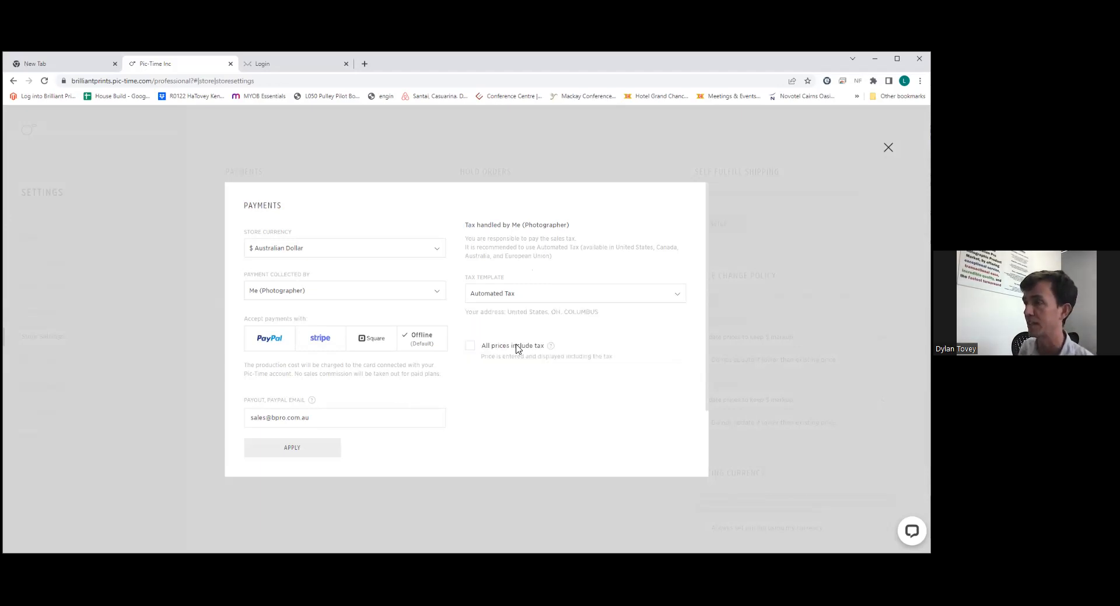
pyautogui.click(468, 347)
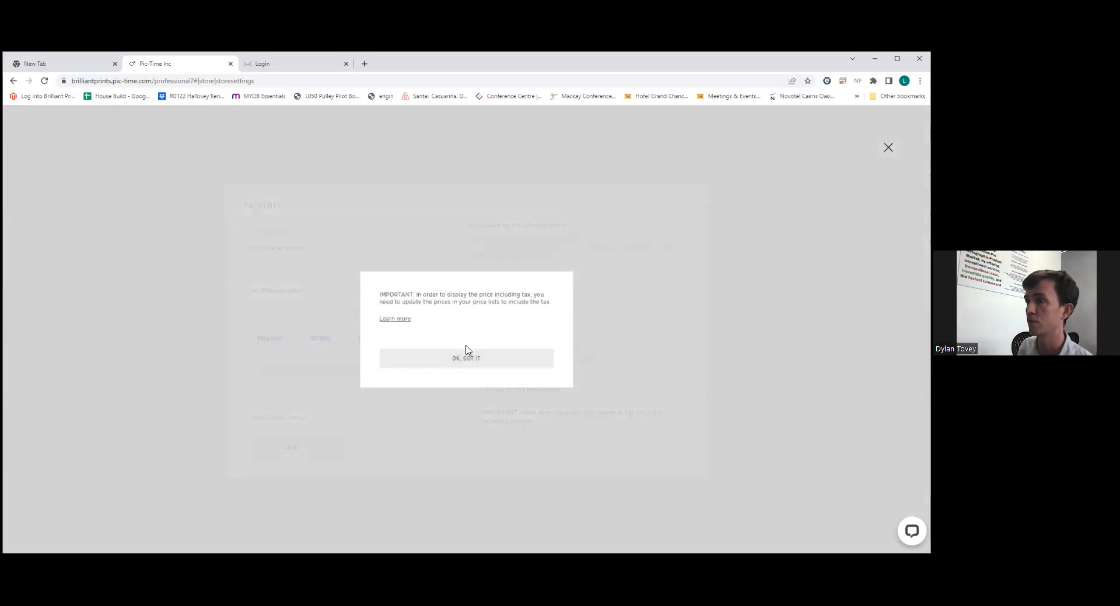
pyautogui.click(467, 362)
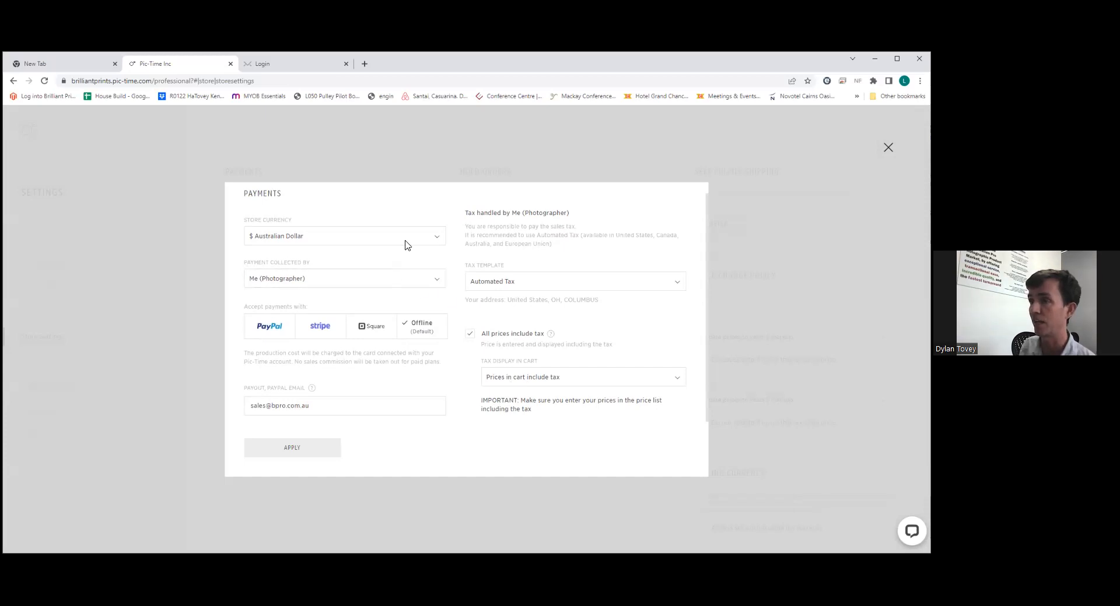
pyautogui.scroll(1, 315, 396)
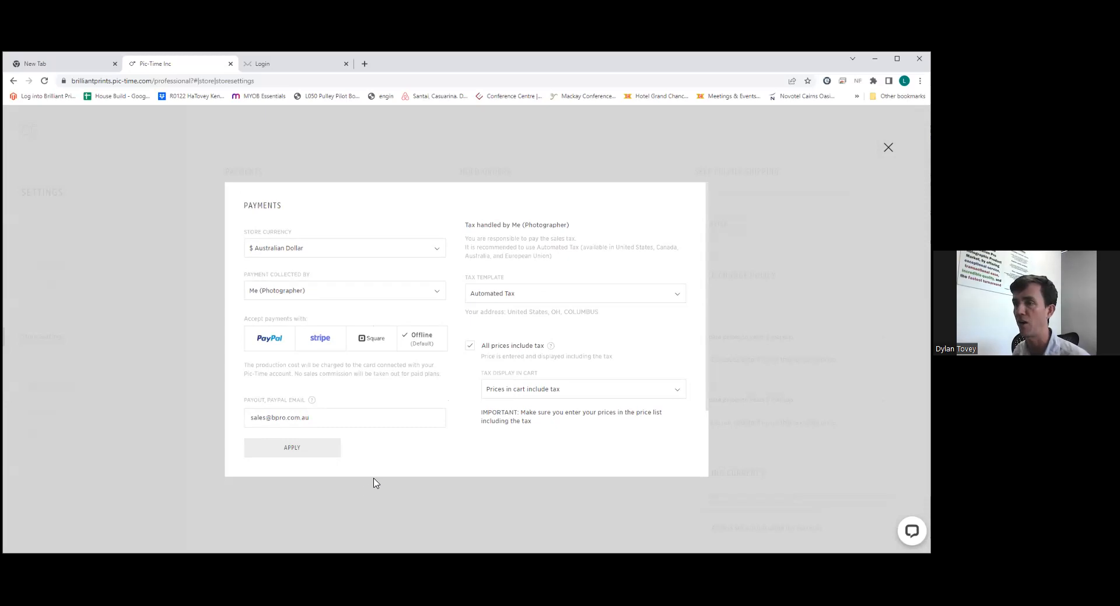
pyautogui.click(300, 449)
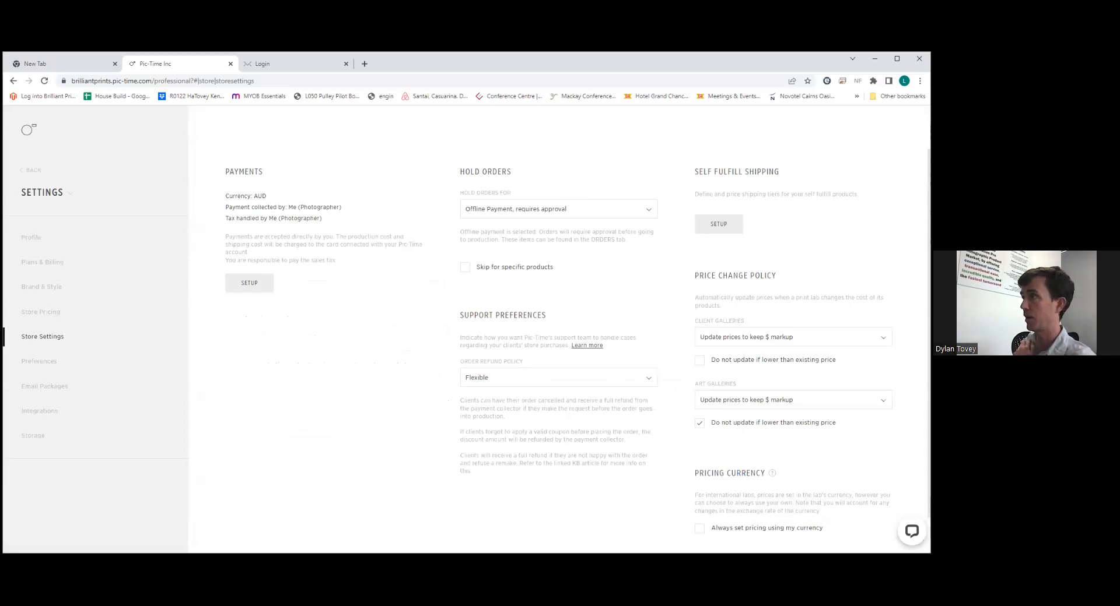
# Open the self fulfill shipping setup and add Expedited delivery as a shipping method to the Standard tier.
pyautogui.click(723, 232)
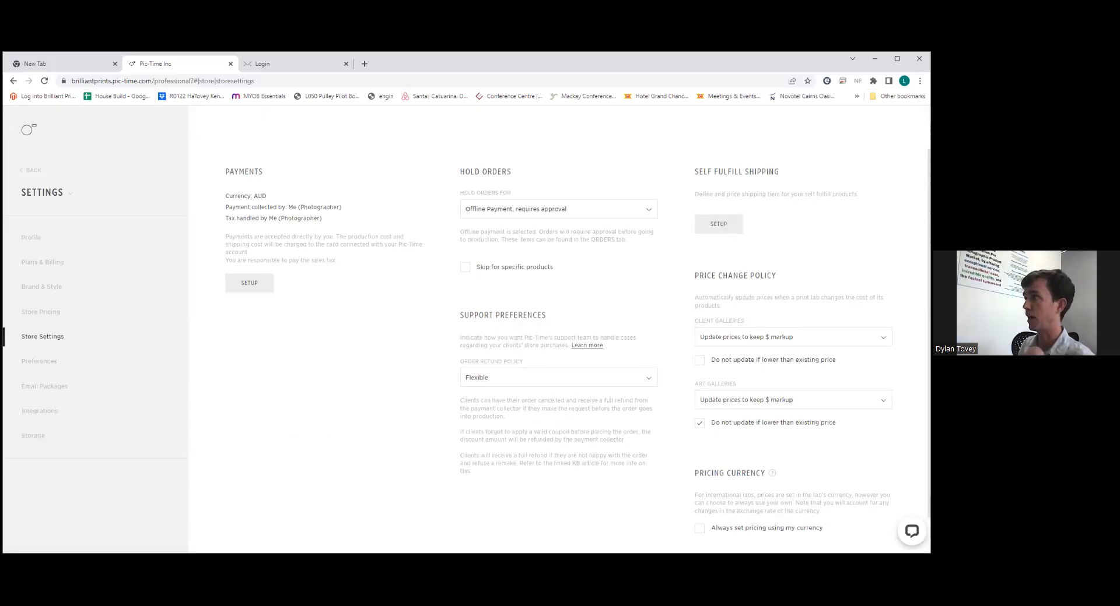
pyautogui.click(722, 228)
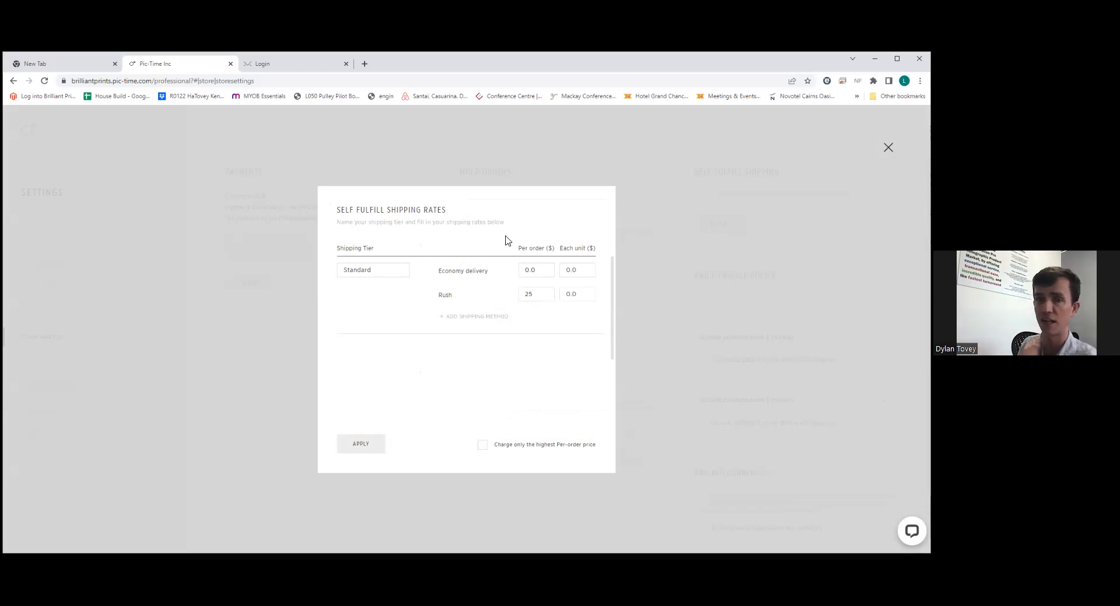
pyautogui.click(457, 318)
pyautogui.click(479, 307)
pyautogui.click(477, 309)
pyautogui.click(464, 308)
pyautogui.click(453, 338)
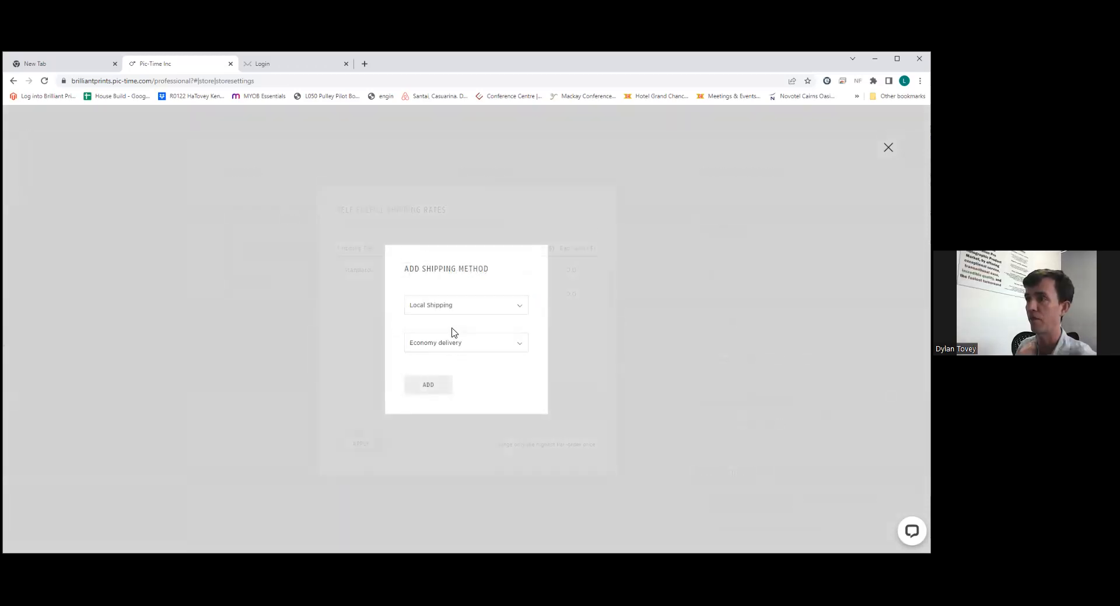
pyautogui.click(442, 344)
pyautogui.click(453, 392)
pyautogui.click(429, 387)
# Set per-order rates of 8 for Expedited, 12.0 for Economy and 50 for Rush, charge only the highest per-order price, and apply.
pyautogui.click(536, 294)
pyautogui.write('8')
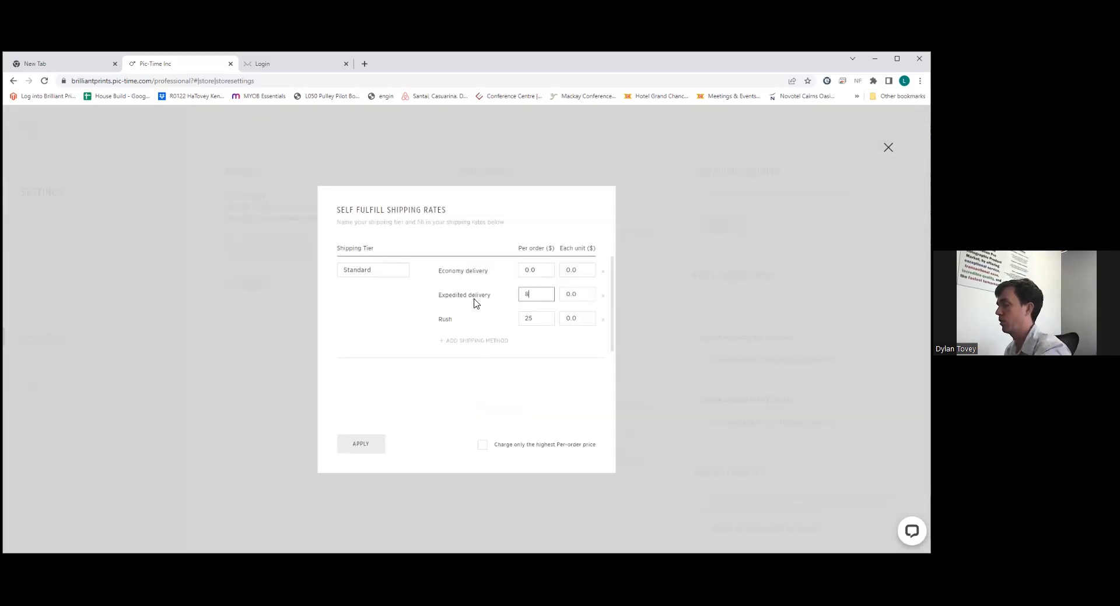
pyautogui.click(533, 271)
pyautogui.write('12.0')
pyautogui.click(528, 322)
pyautogui.write('5')
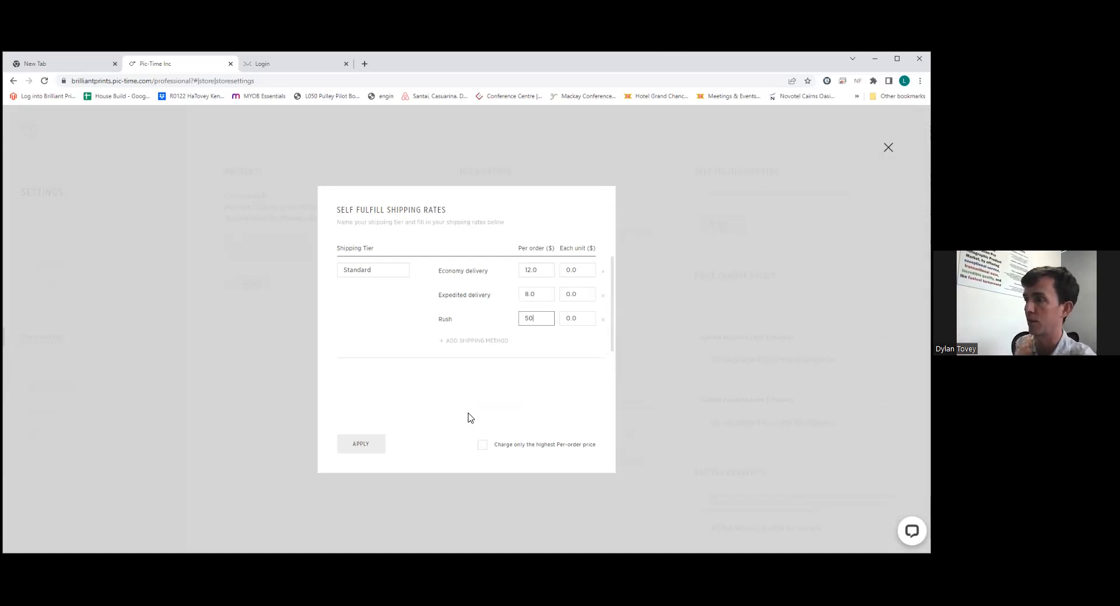
pyautogui.click(483, 446)
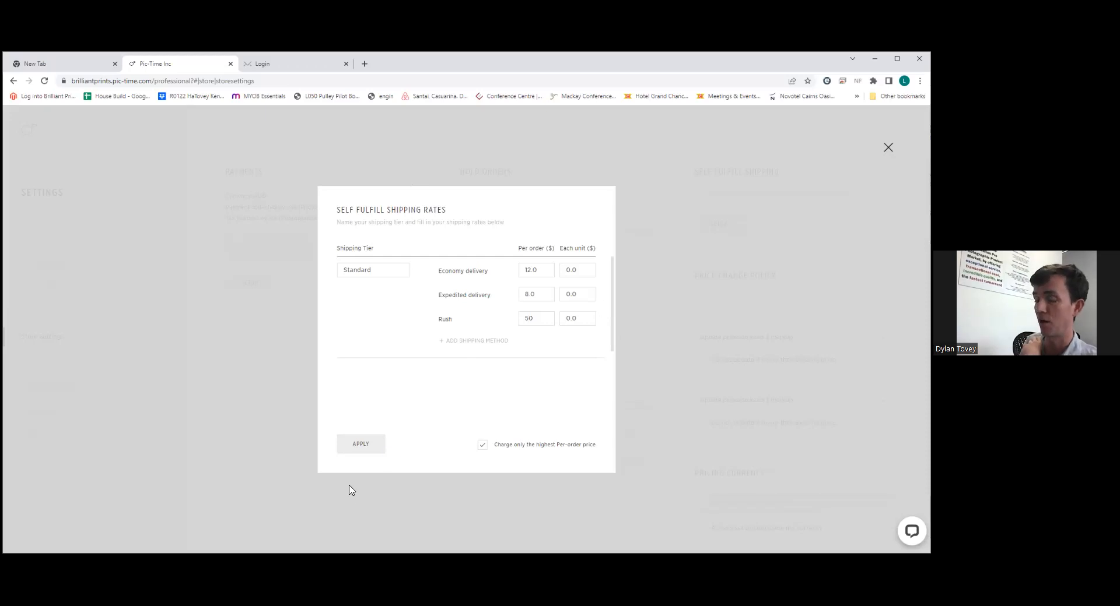
pyautogui.click(361, 445)
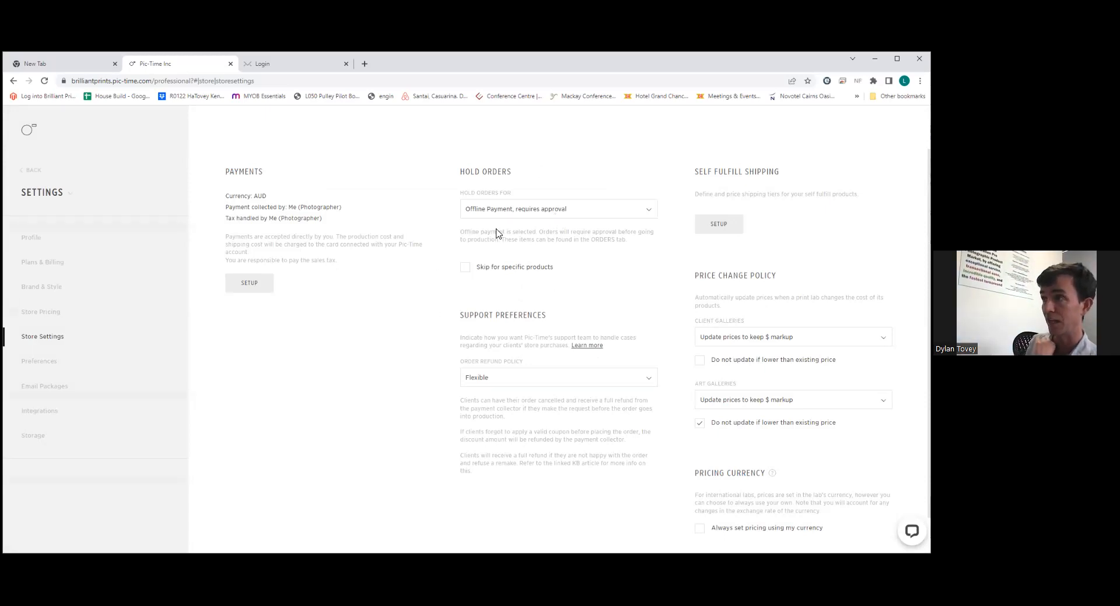
# Check which options are available for holding orders.
pyautogui.click(519, 210)
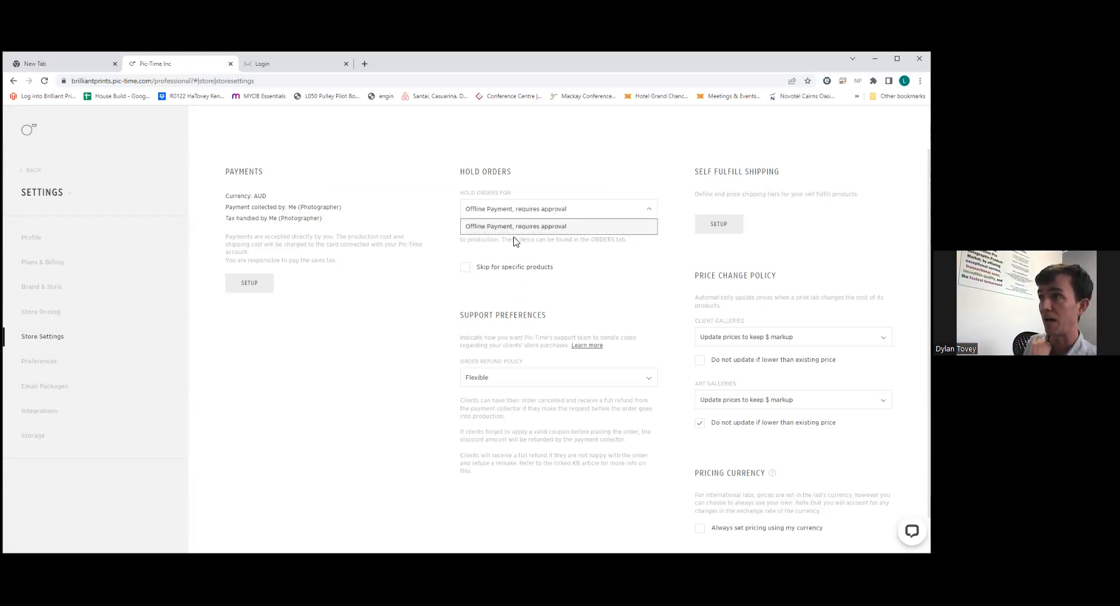
pyautogui.click(536, 202)
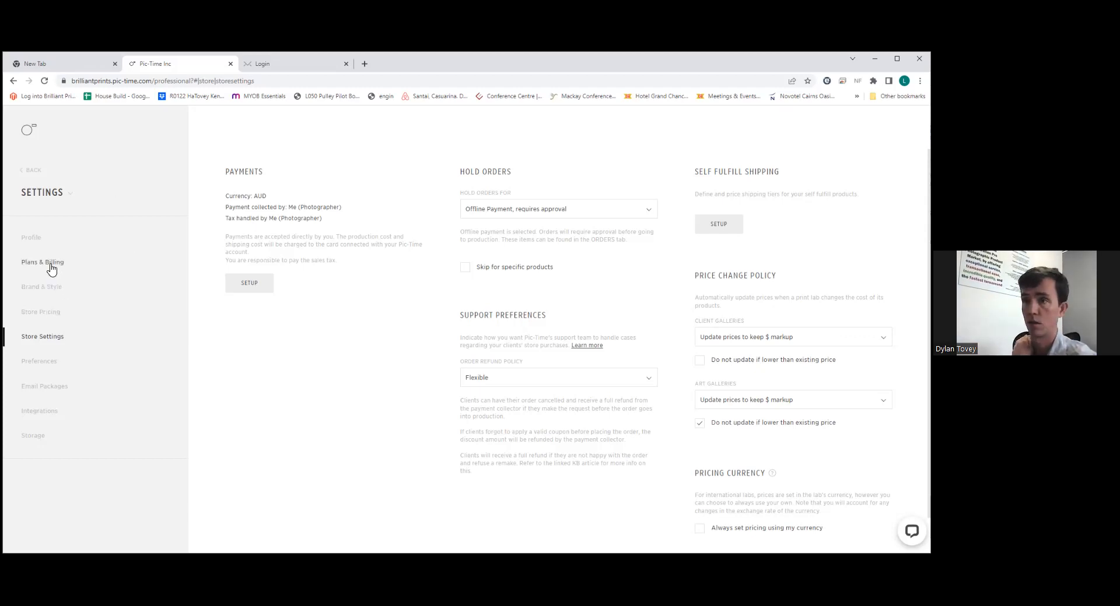
# Open the store pricing and set the default price list's size units to inches.
pyautogui.click(50, 313)
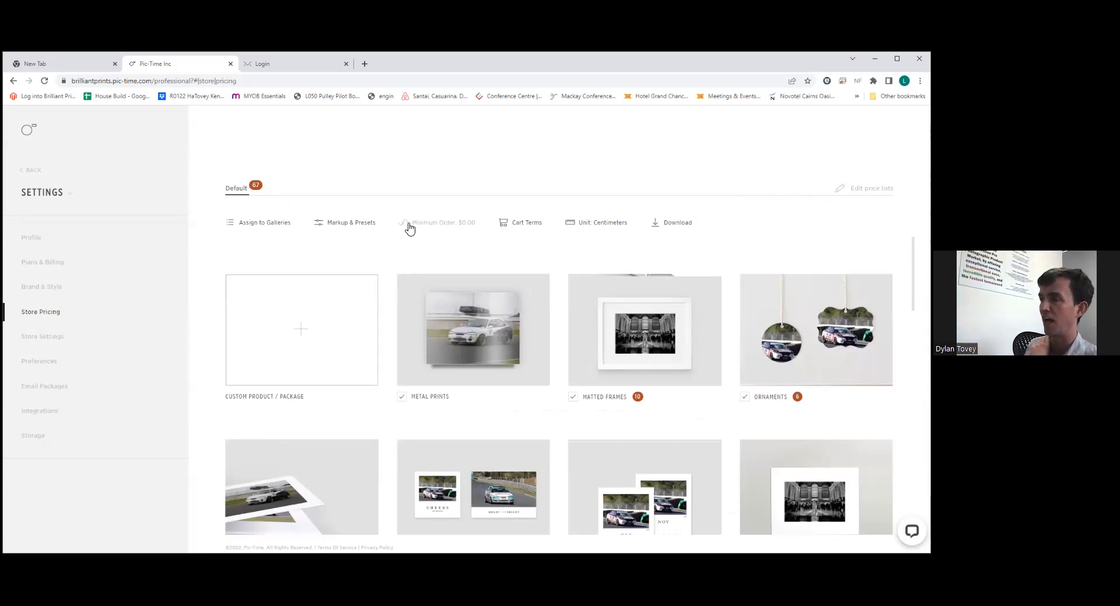
pyautogui.scroll(-3, 690, 388)
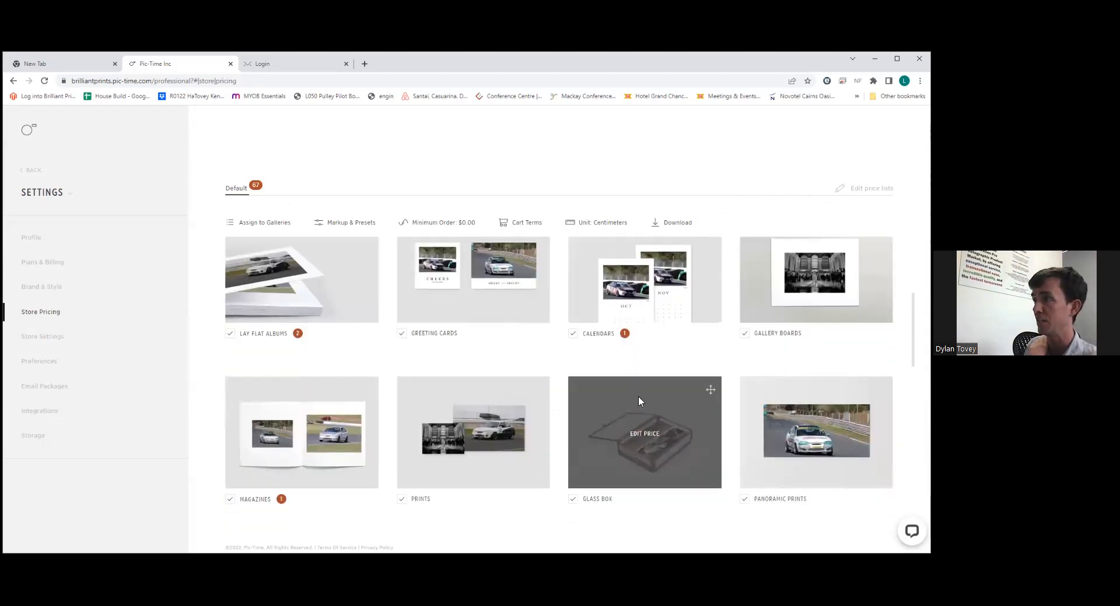
pyautogui.scroll(3, 638, 350)
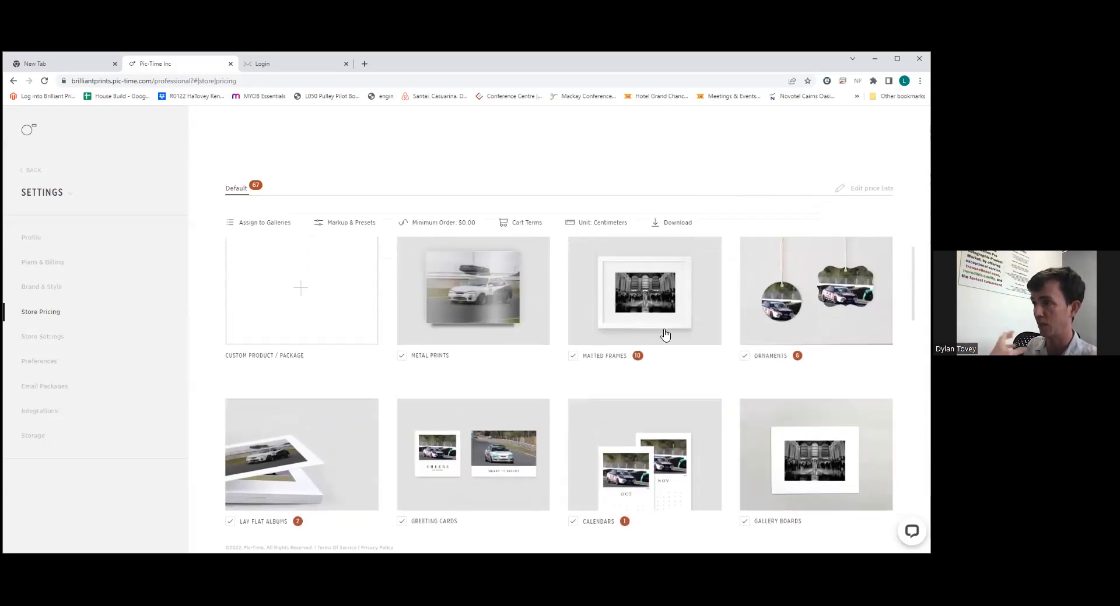
pyautogui.scroll(-3, 815, 325)
pyautogui.scroll(-4, 559, 385)
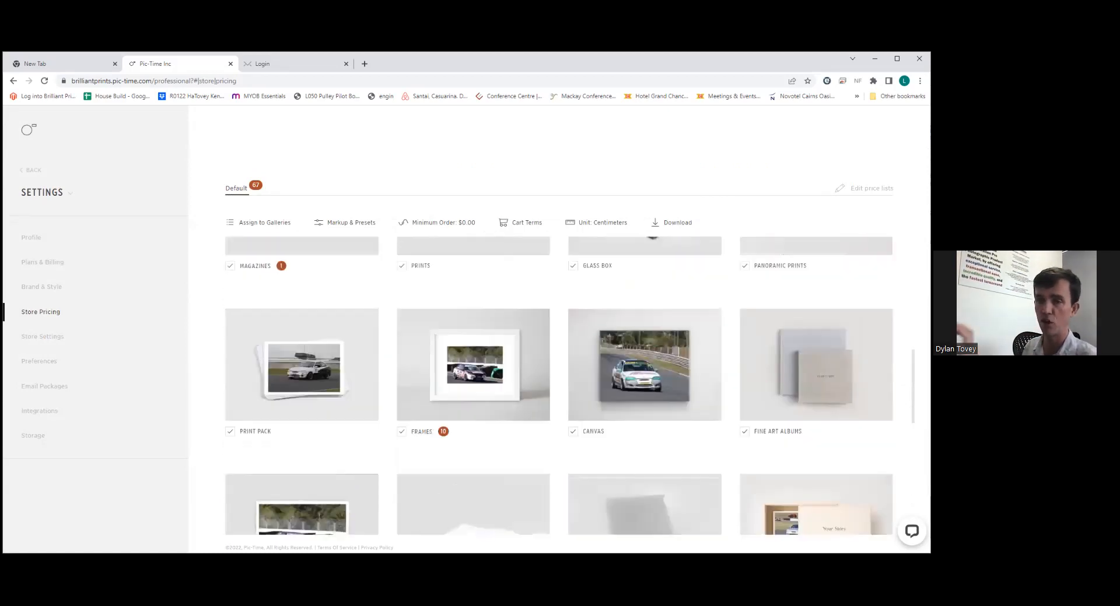
pyautogui.scroll(6, 492, 442)
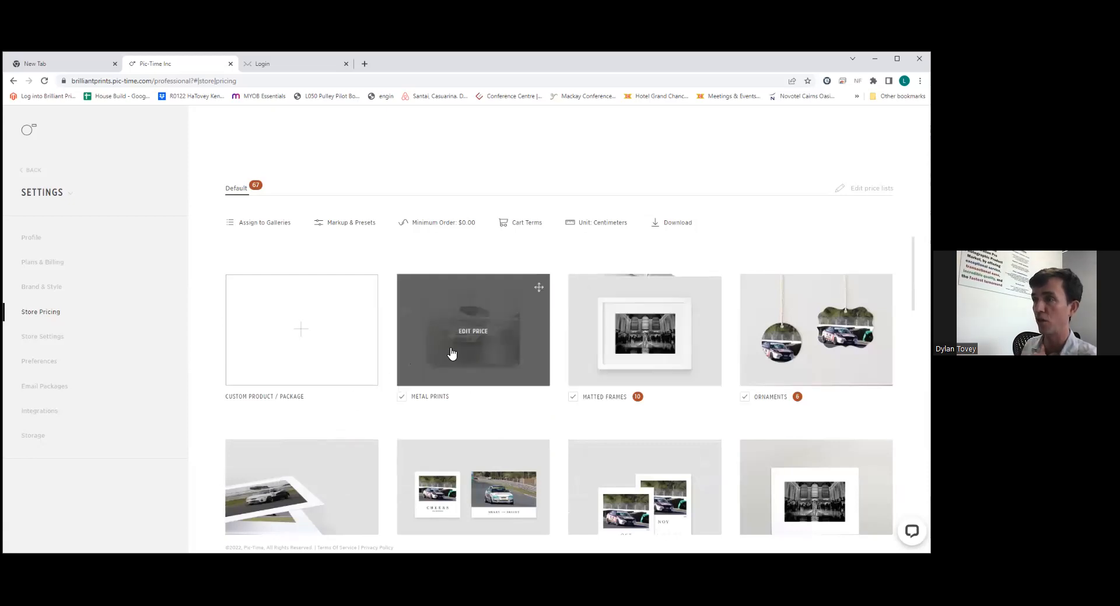
pyautogui.click(589, 229)
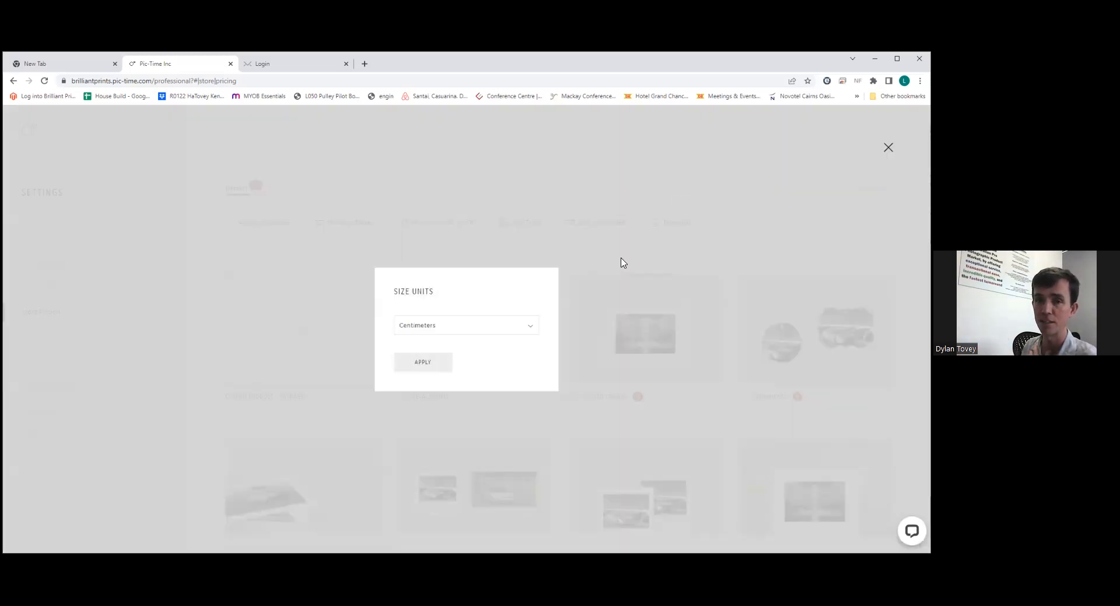
pyautogui.click(467, 327)
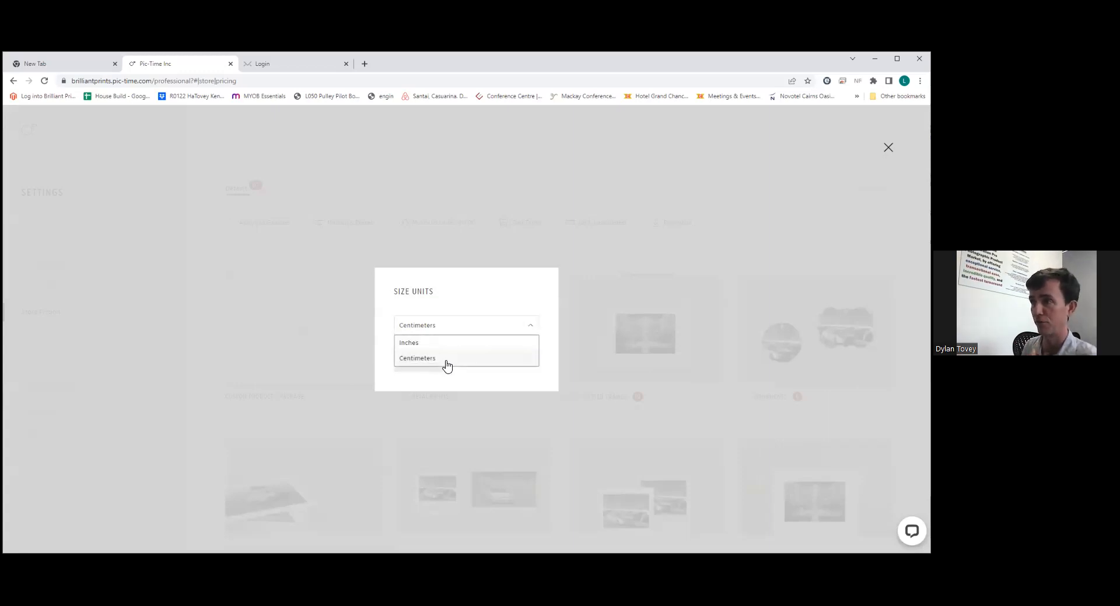
pyautogui.click(428, 345)
pyautogui.click(429, 368)
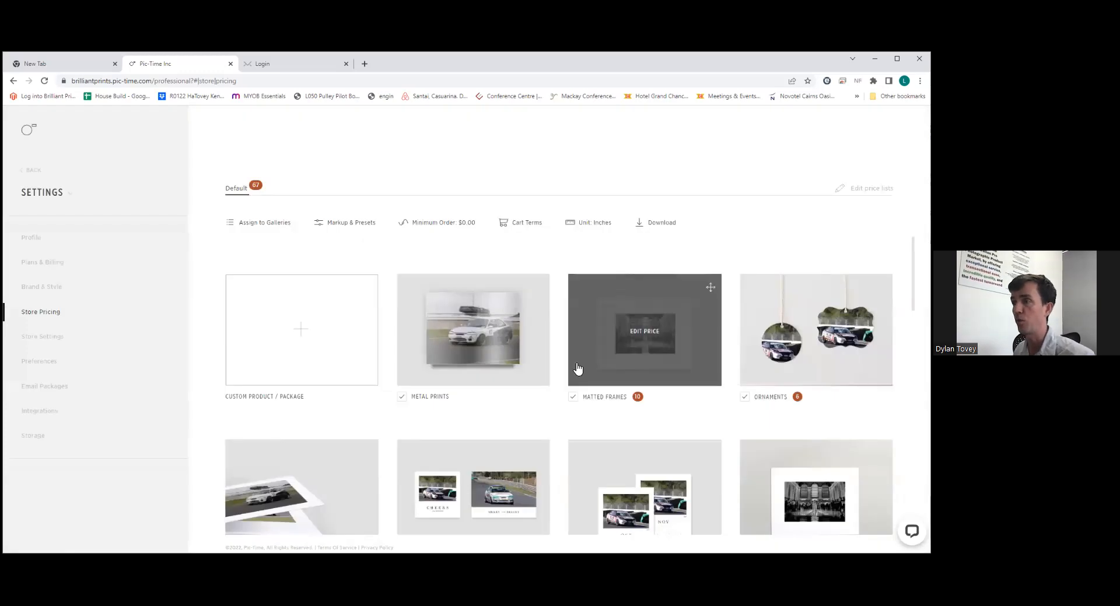
# Disable Calendars, Greeting Cards and Gallery Boards in the default price list and look over the remaining products.
pyautogui.scroll(-3, 603, 303)
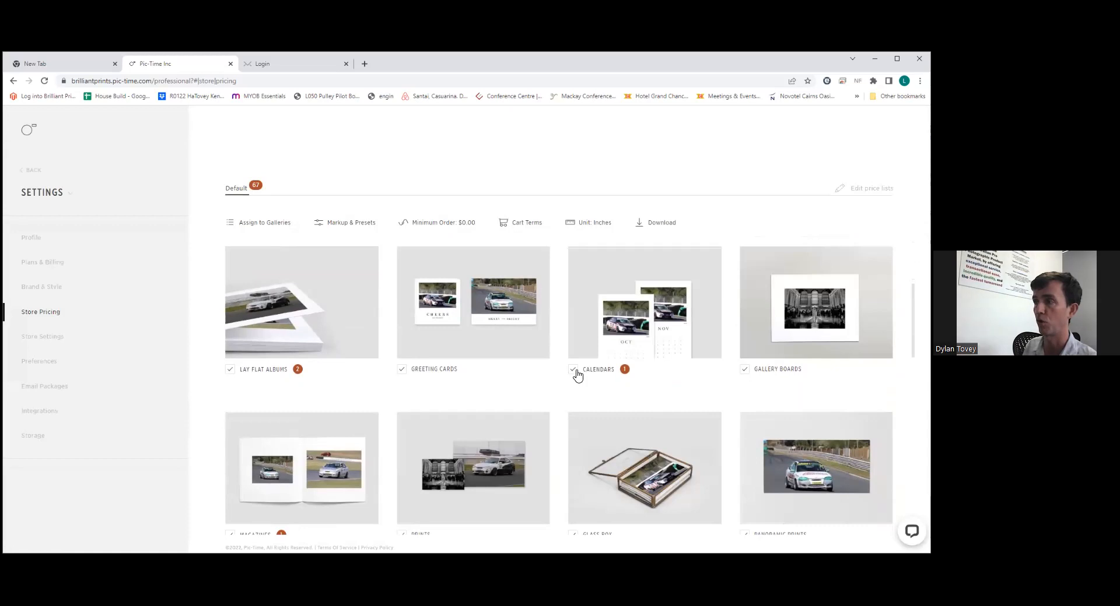
pyautogui.click(573, 372)
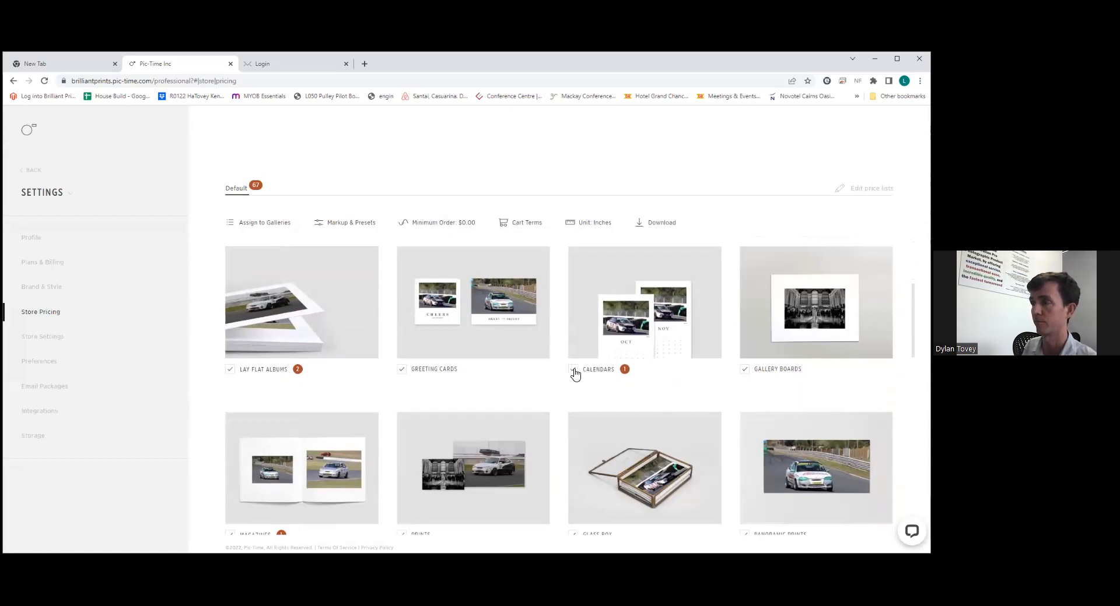
pyautogui.click(402, 370)
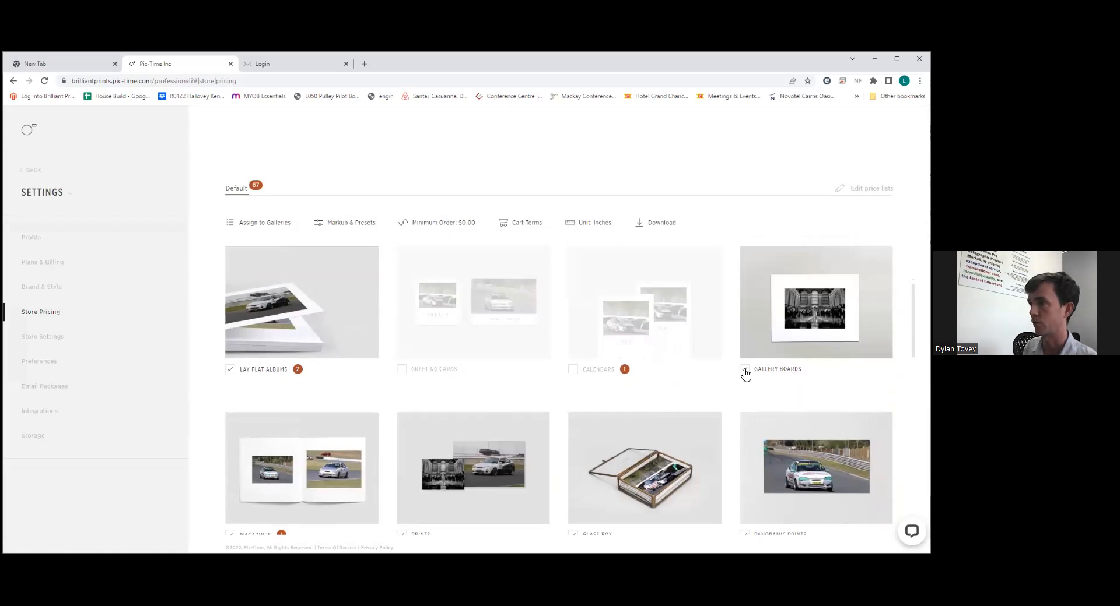
pyautogui.click(744, 370)
pyautogui.scroll(-9, 712, 317)
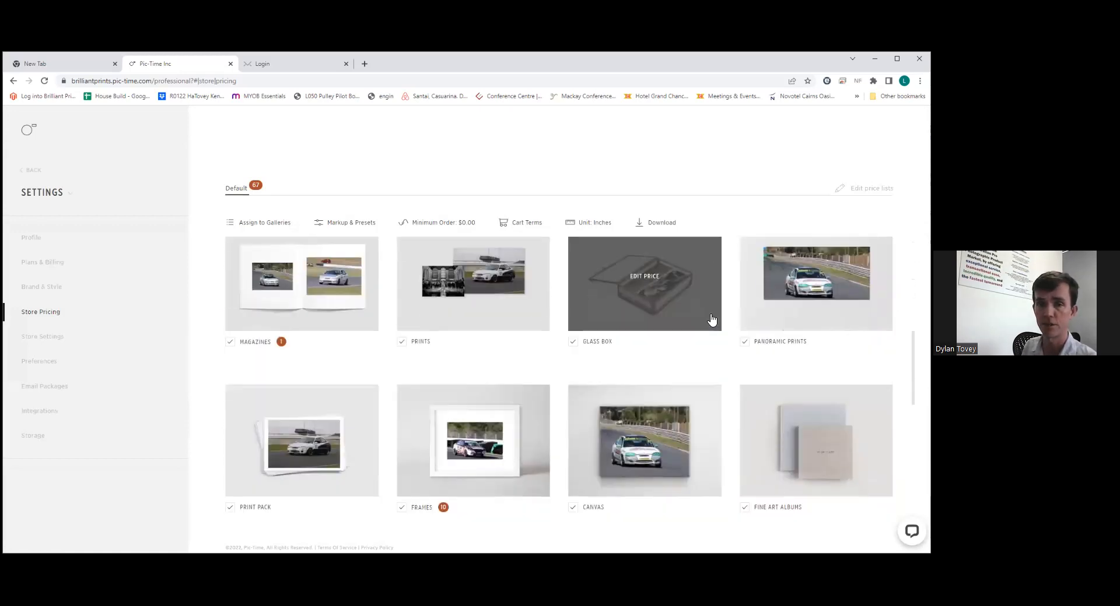
pyautogui.scroll(-2, 711, 334)
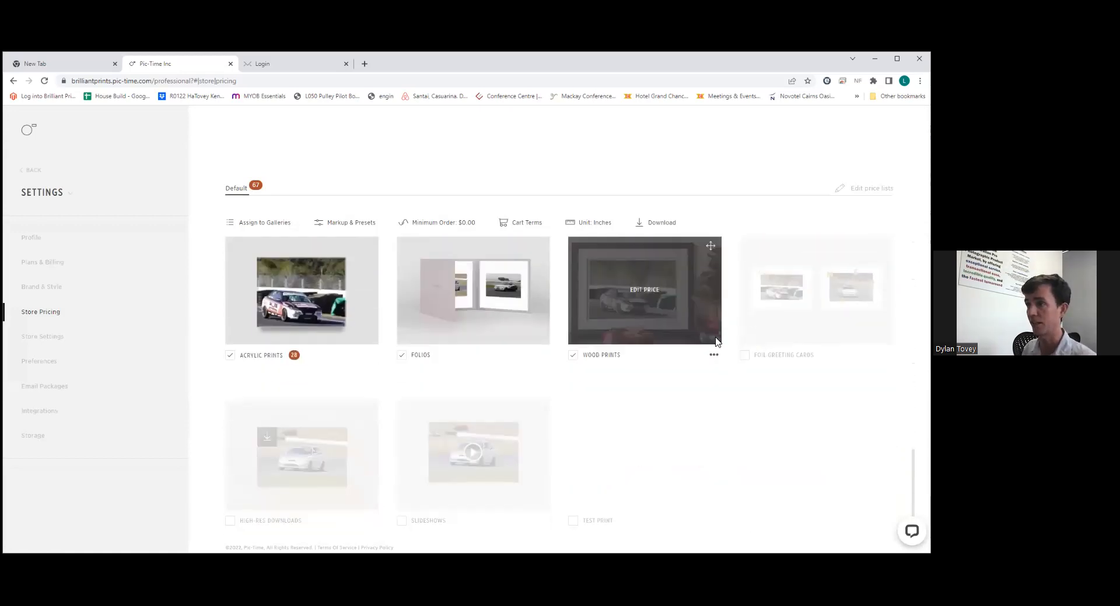
pyautogui.scroll(6, 712, 337)
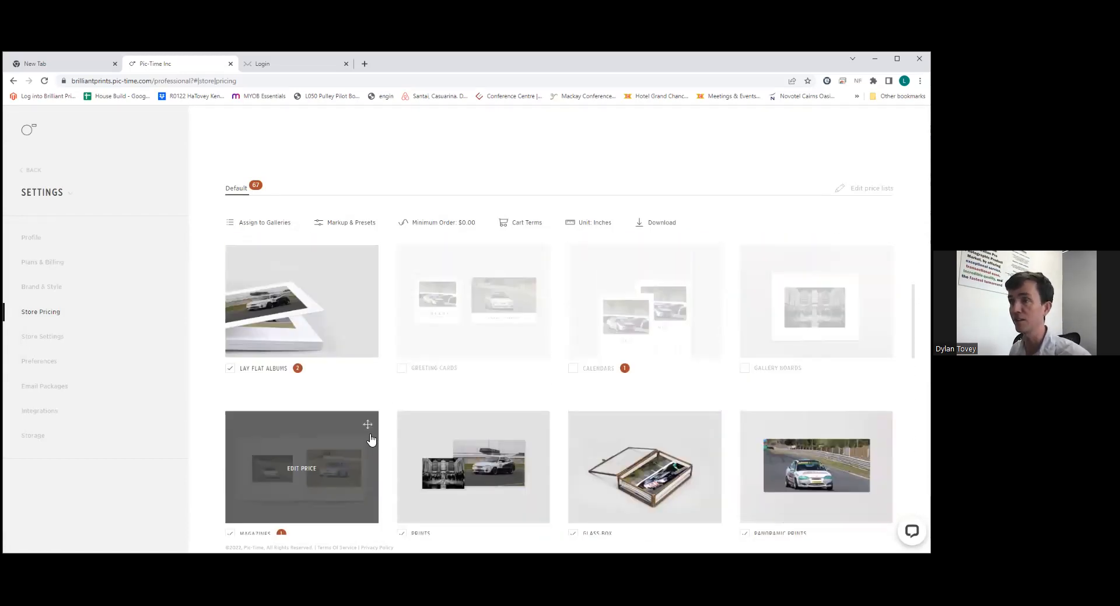
pyautogui.scroll(1, 525, 332)
pyautogui.scroll(4, 607, 328)
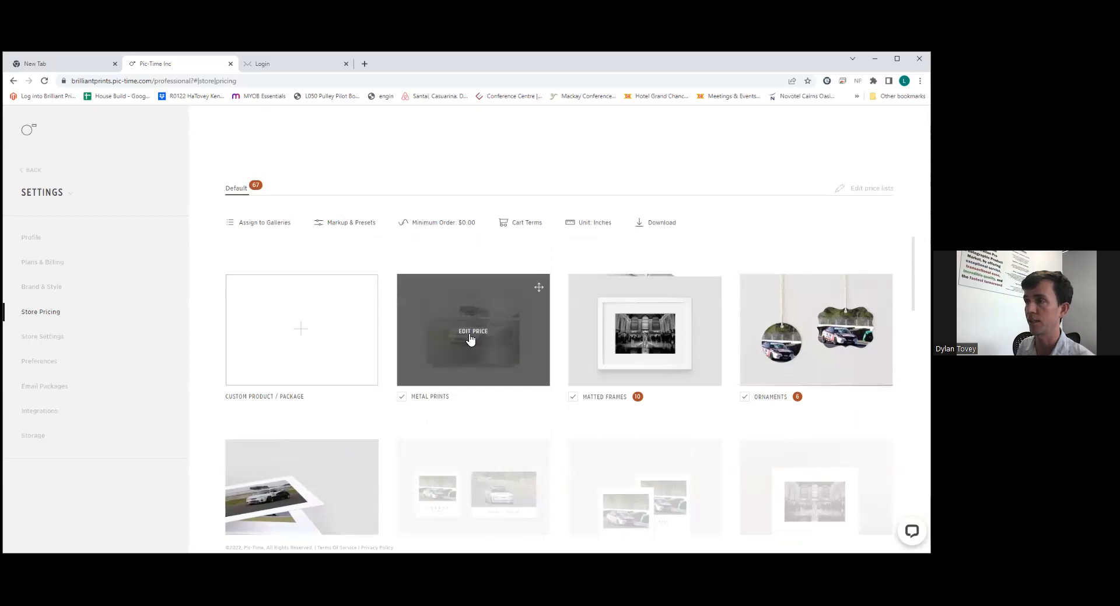
# Open the Metal Prints pricing and check the product lists for the High Gloss, Mid Gloss and Satin finishes.
pyautogui.click(472, 332)
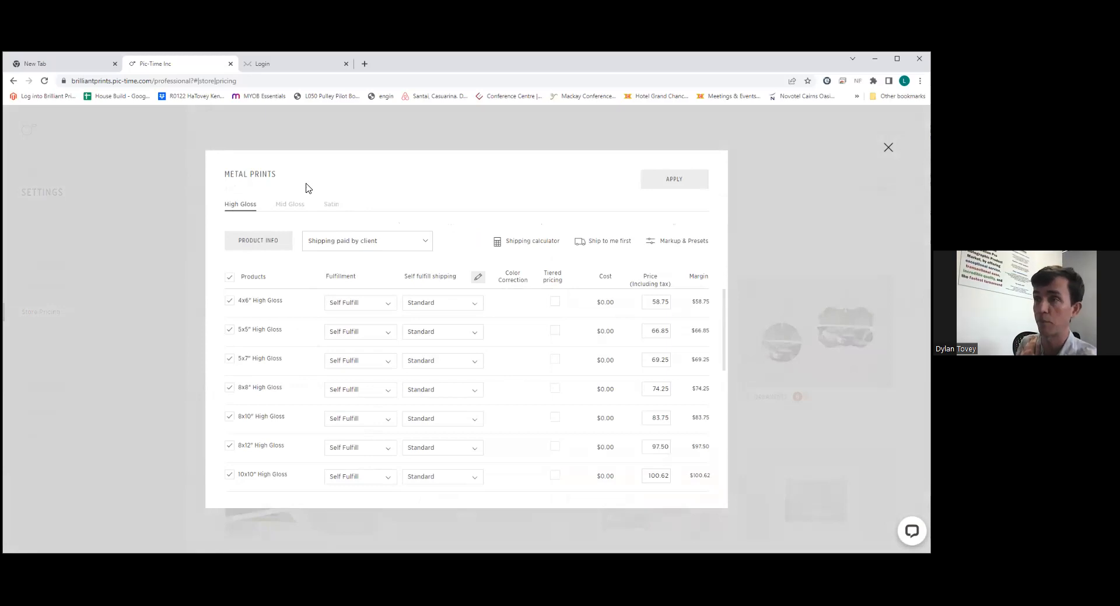
pyautogui.click(292, 206)
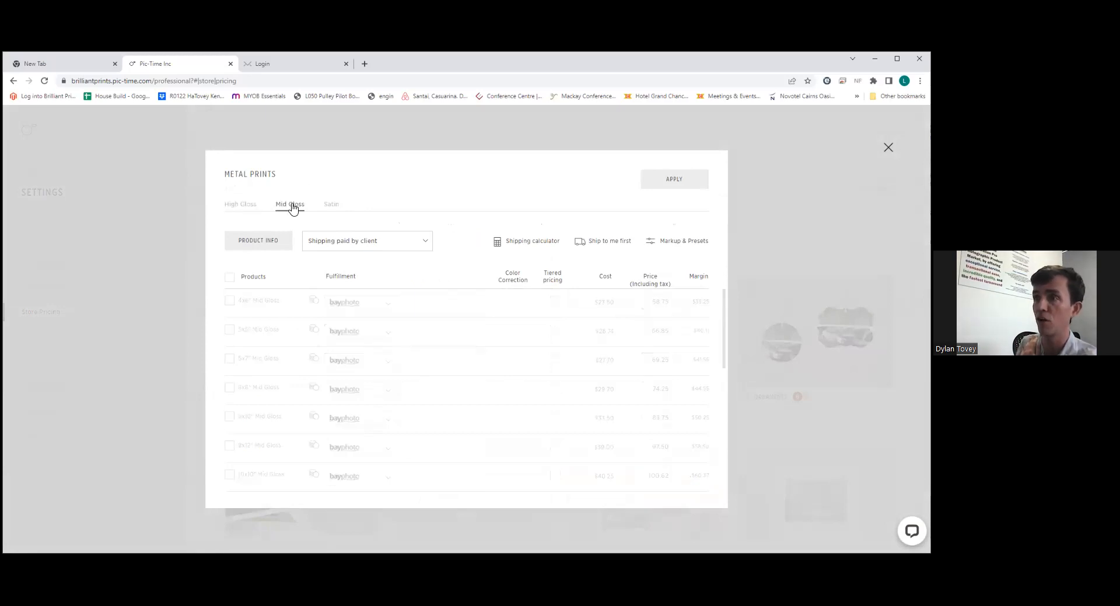
pyautogui.click(327, 207)
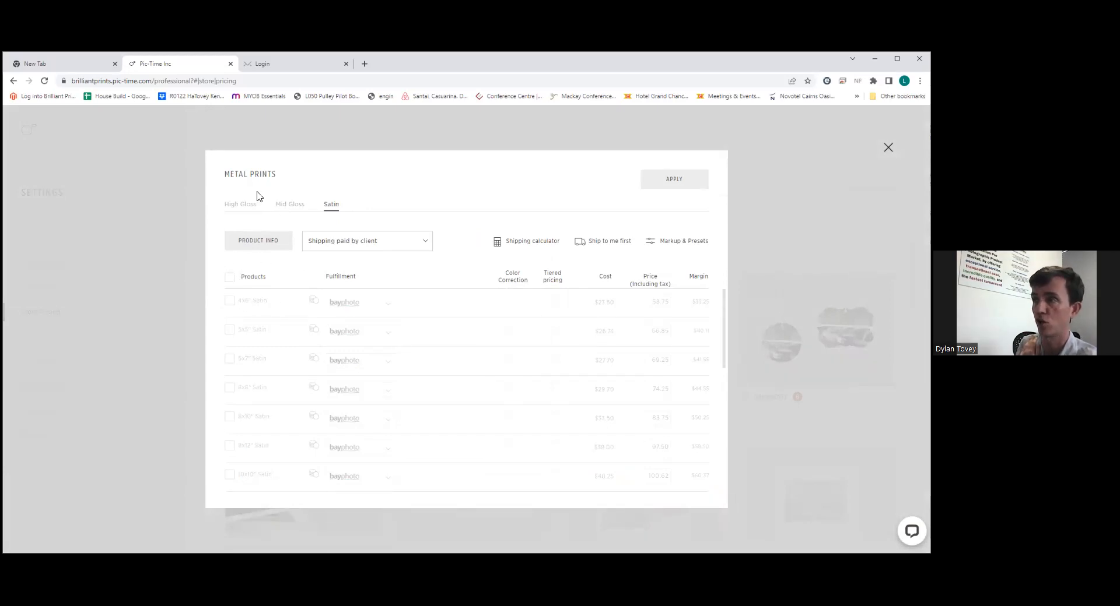
pyautogui.click(243, 205)
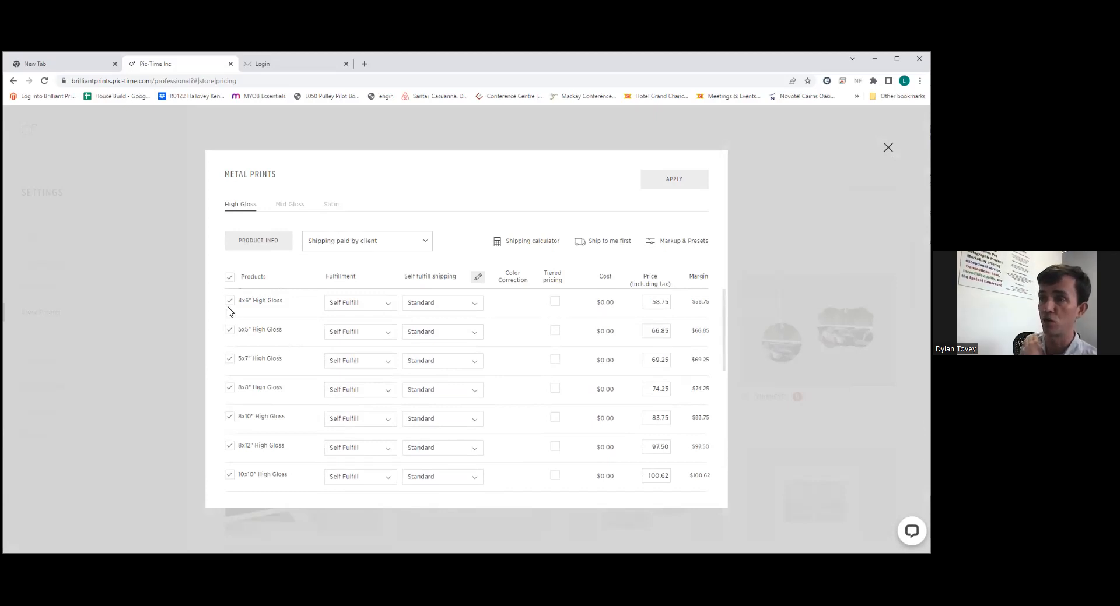
# Disable the 5x5", 8x8", 8x12", 11x14" and 16x20" sizes of the High Gloss metal prints.
pyautogui.click(229, 330)
pyautogui.click(230, 388)
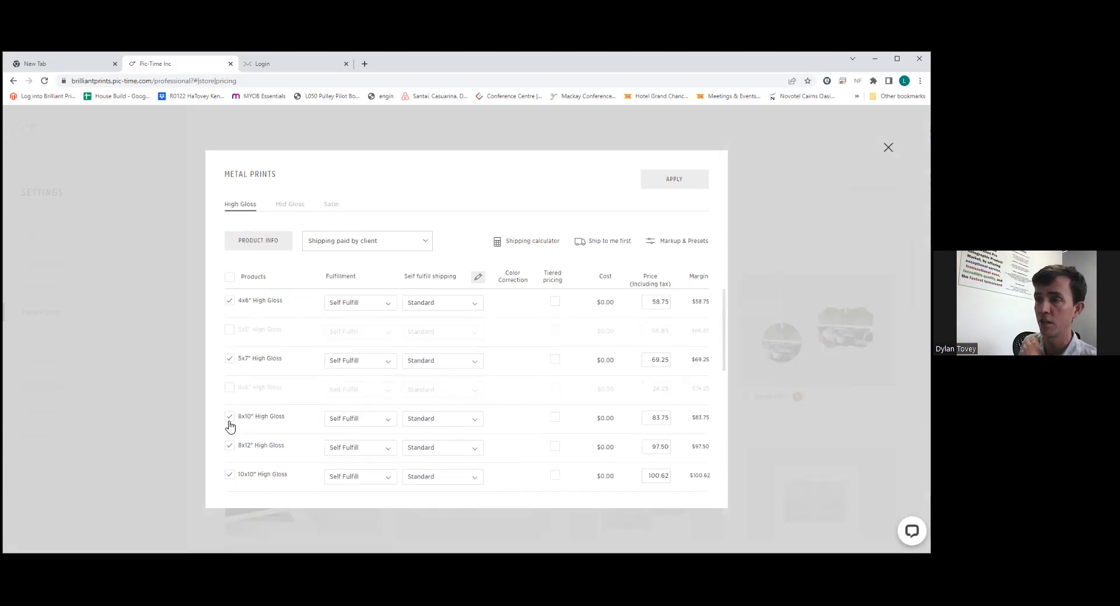
pyautogui.click(229, 446)
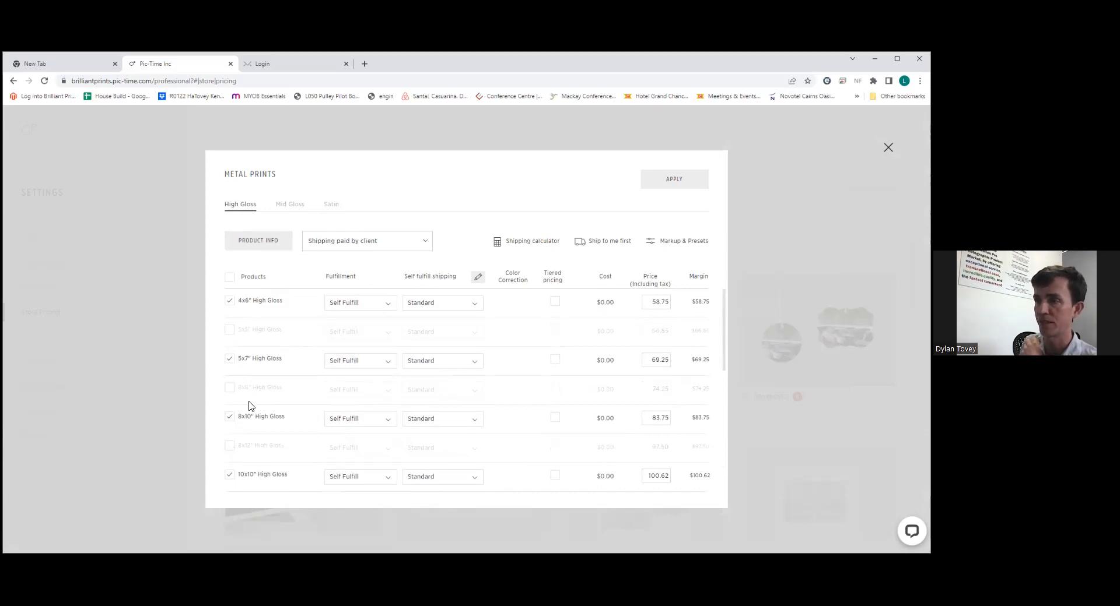
pyautogui.scroll(-3, 245, 403)
pyautogui.click(229, 393)
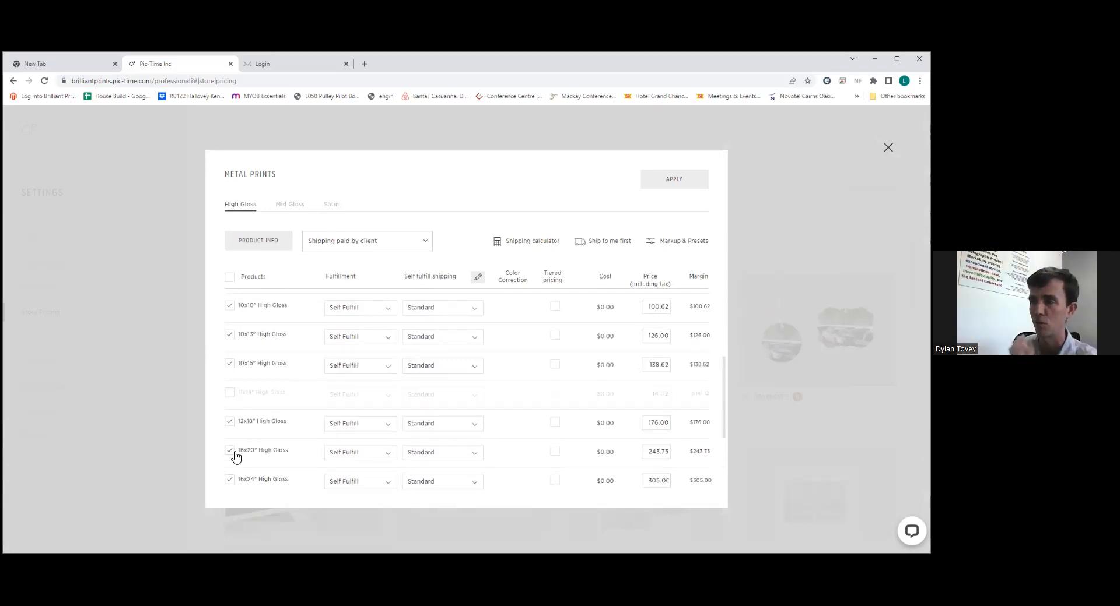
pyautogui.scroll(3, 407, 320)
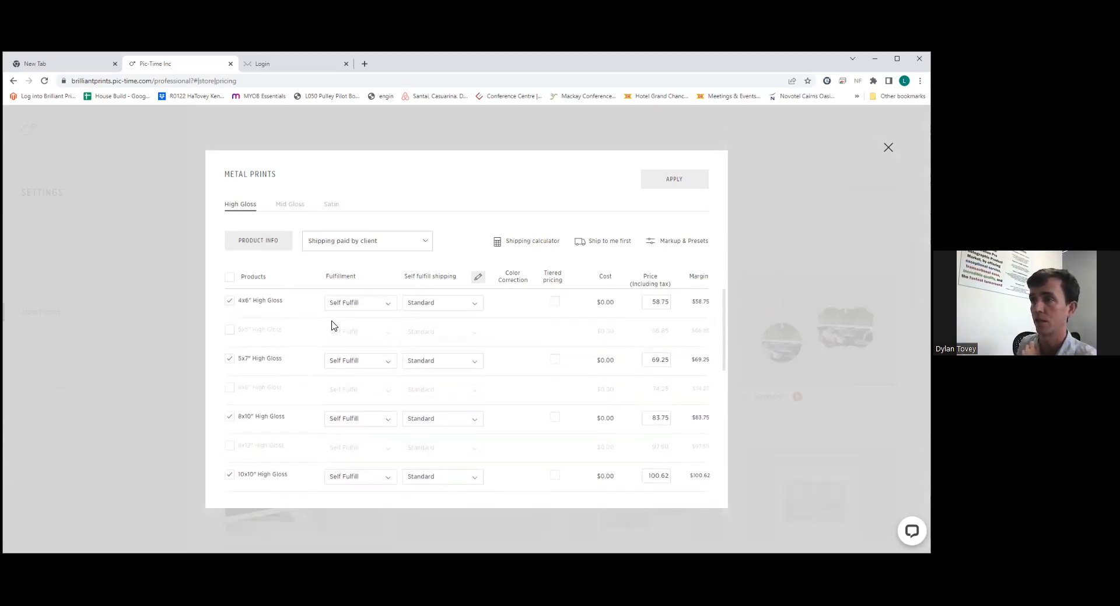
# Set the price of the 4x6" High Gloss metal print to 150.
pyautogui.scroll(-1, 521, 338)
pyautogui.scroll(1, 708, 326)
pyautogui.click(657, 301)
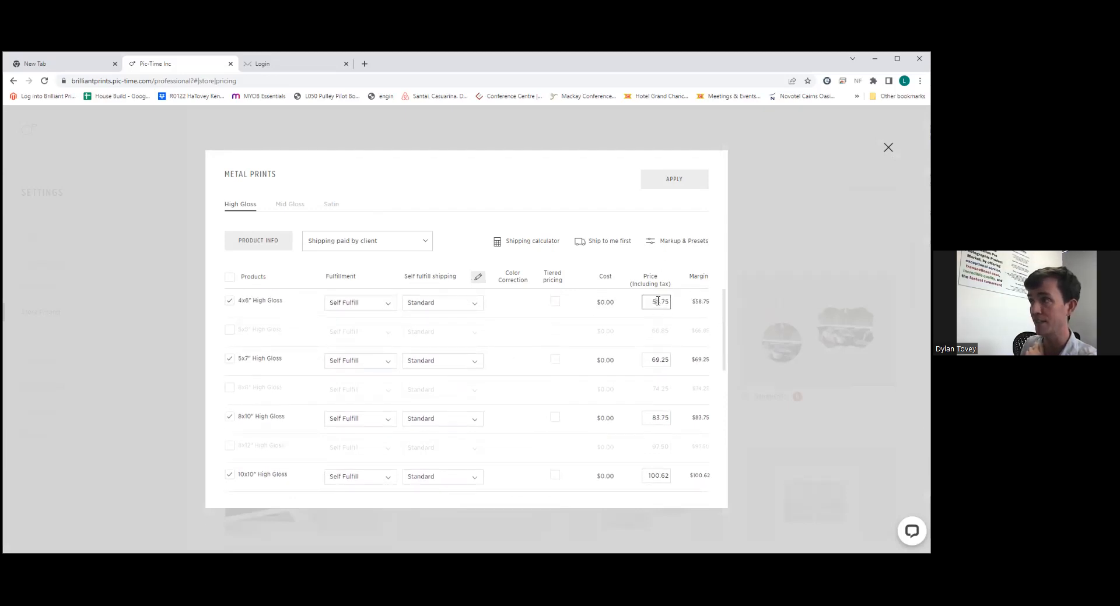
pyautogui.moveTo(654, 302); pyautogui.dragTo(672, 305)
pyautogui.write('150')
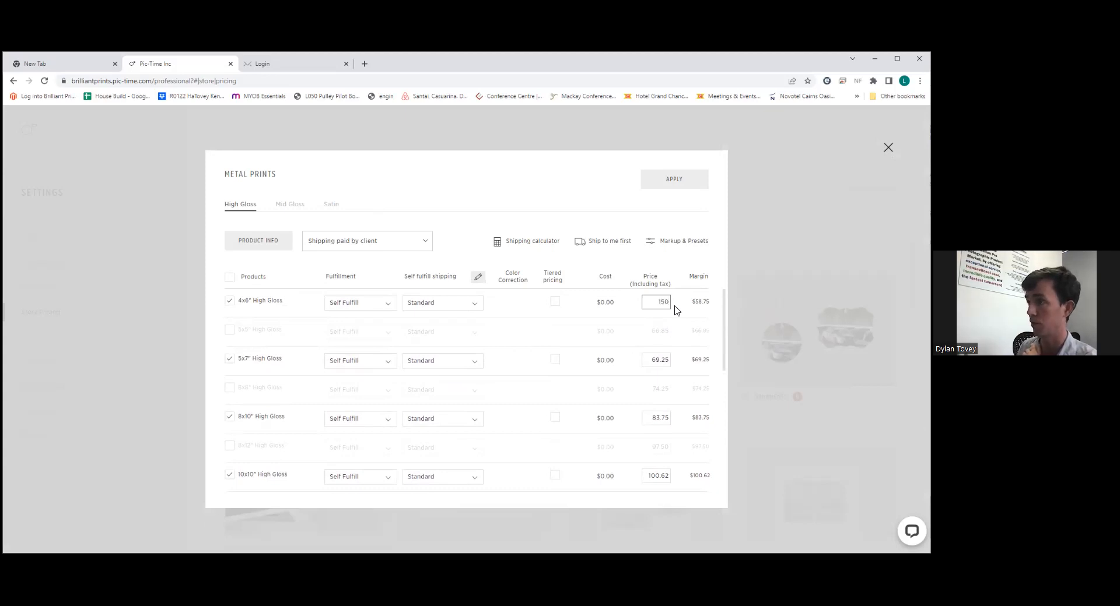
pyautogui.click(702, 315)
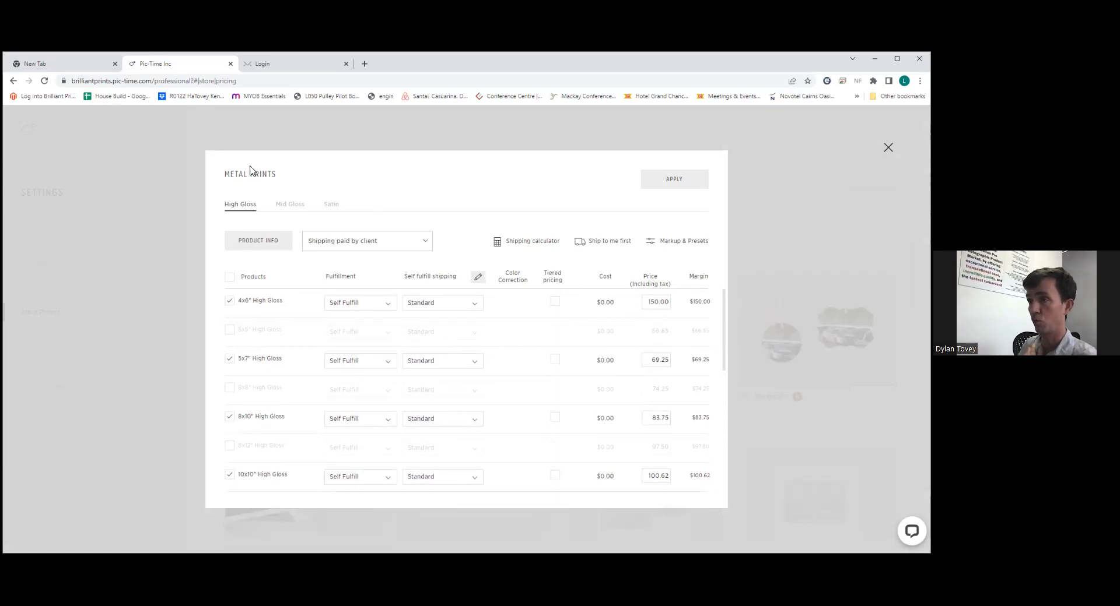
# In the High Gloss Self Fulfill product info, enter the description "This is a product description." and a production time of 5 days.
pyautogui.click(275, 247)
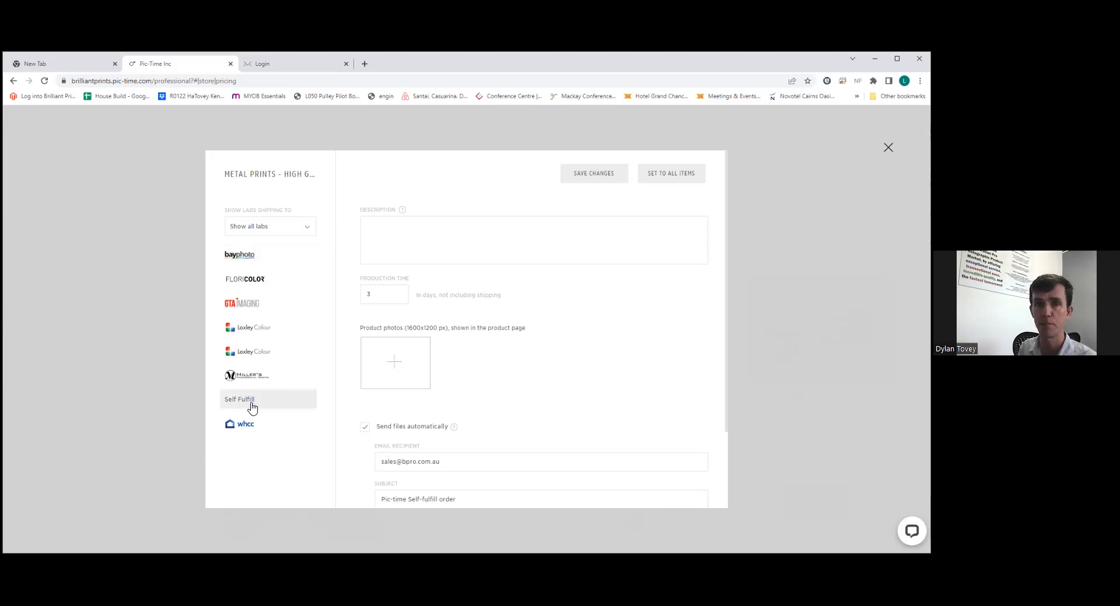
pyautogui.scroll(-2, 280, 301)
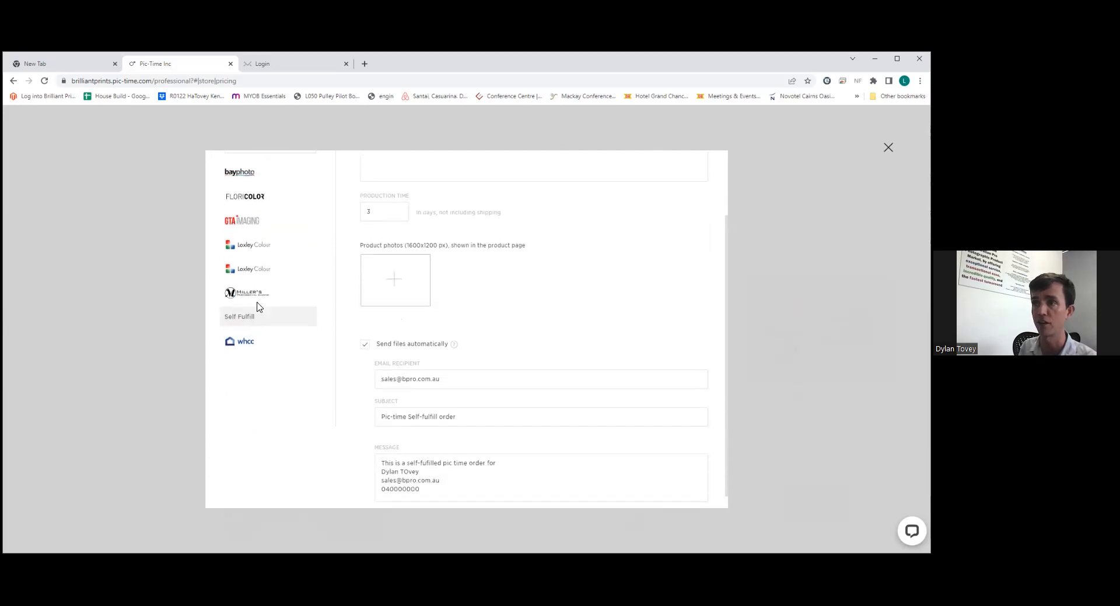
pyautogui.scroll(1, 257, 308)
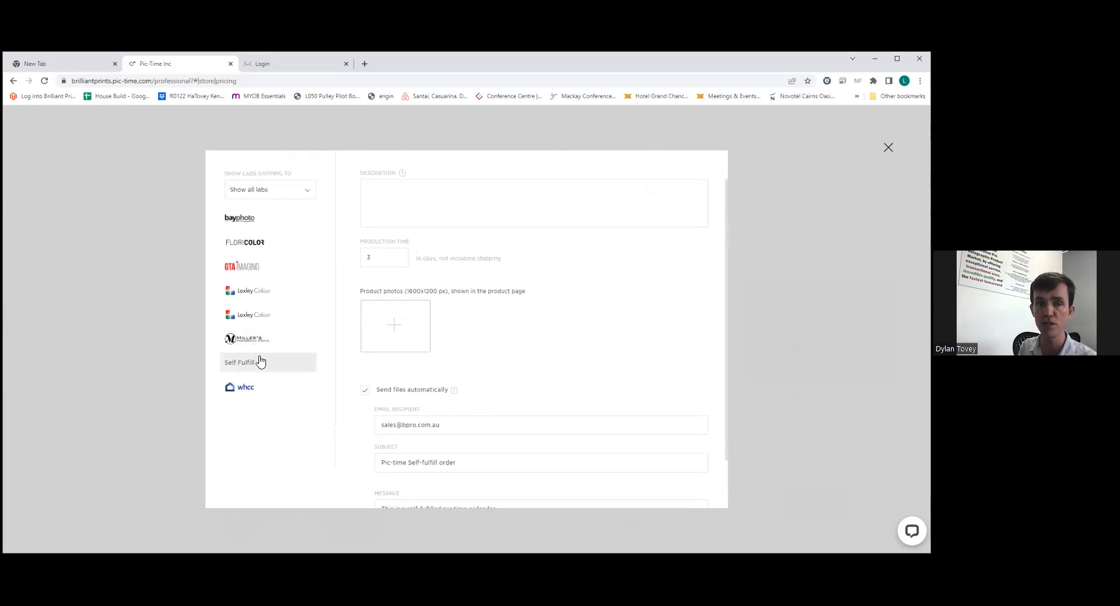
pyautogui.scroll(1, 402, 245)
pyautogui.click(408, 221)
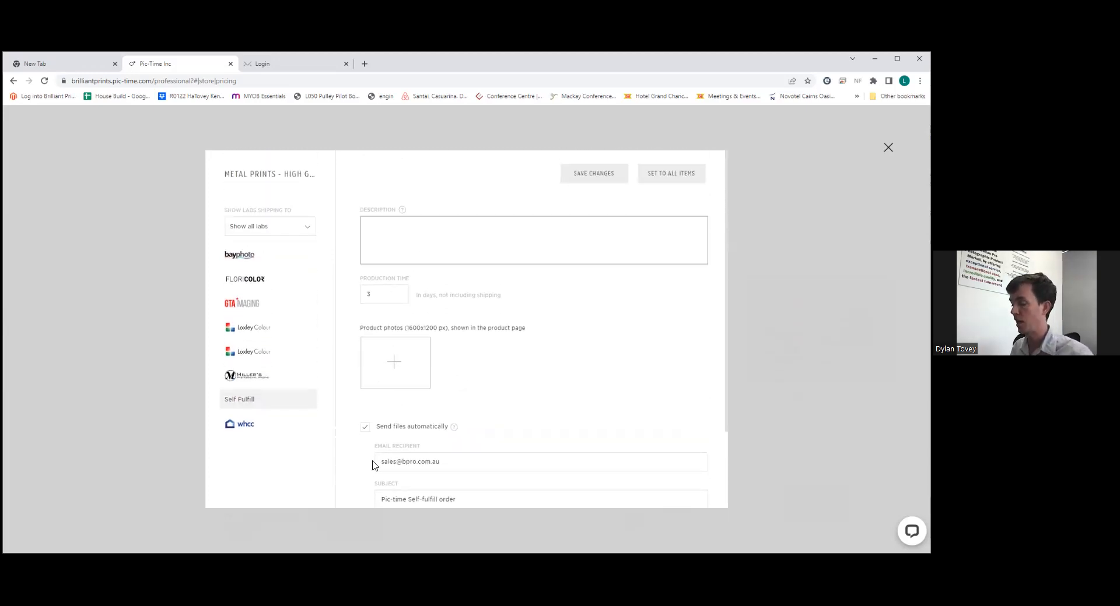
pyautogui.write('This is a product description.')
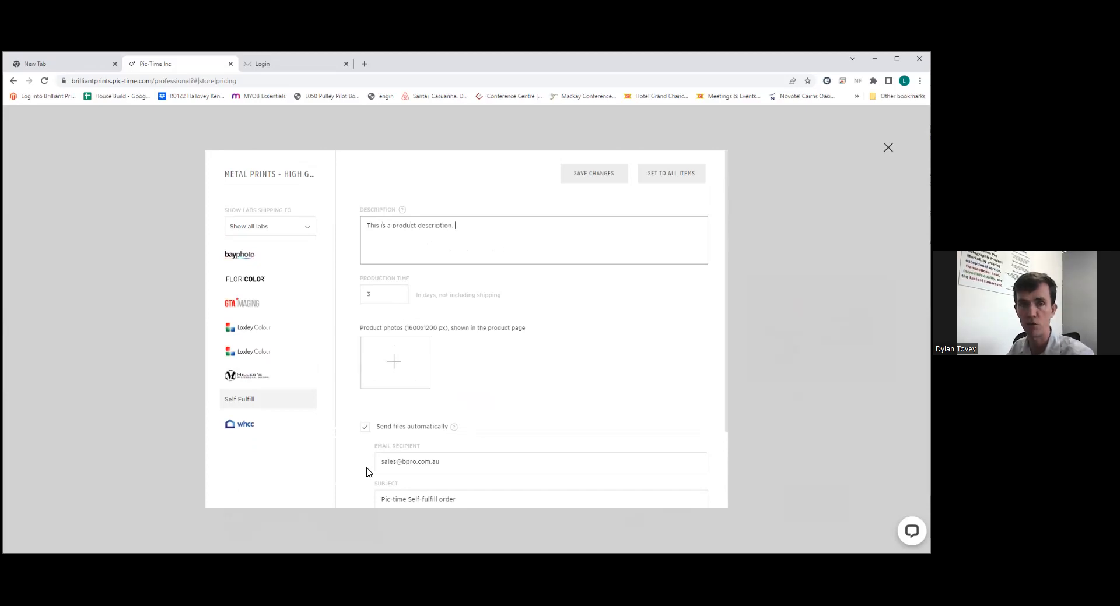
pyautogui.click(371, 294)
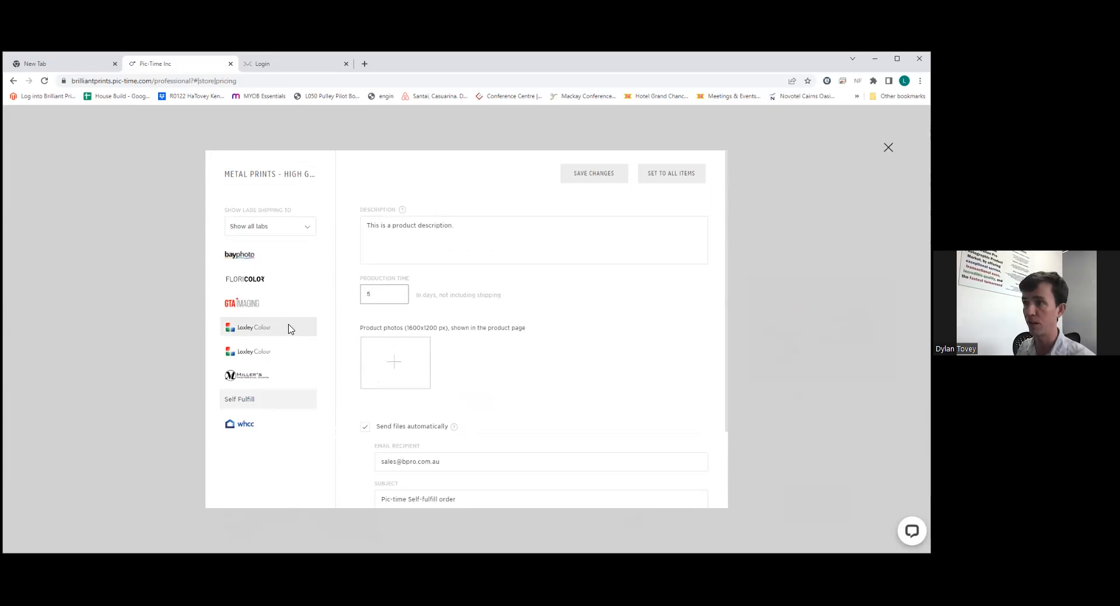
# Upload Canvas Instagram.jpg from the Customers Insitu Images folder as the High Gloss product photo.
pyautogui.click(399, 365)
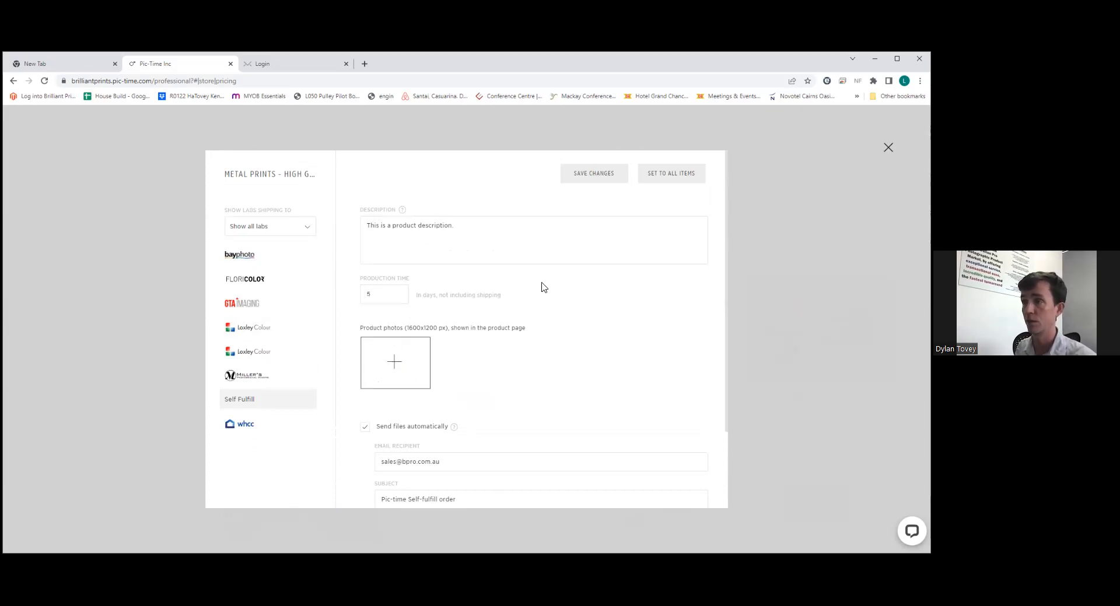
pyautogui.click(378, 388)
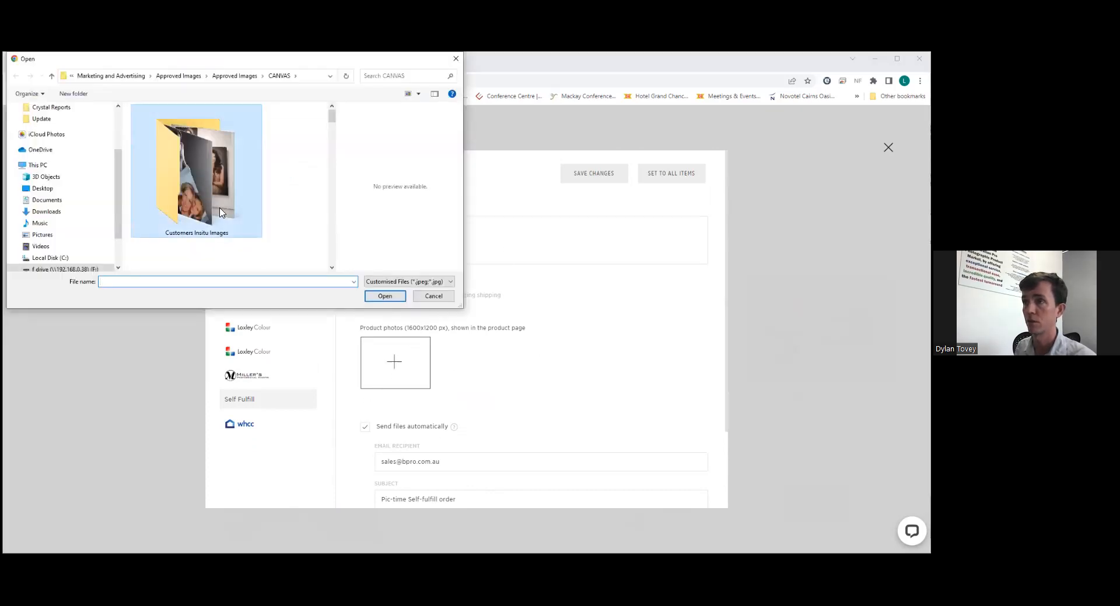
pyautogui.doubleClick(259, 178)
pyautogui.click(180, 142)
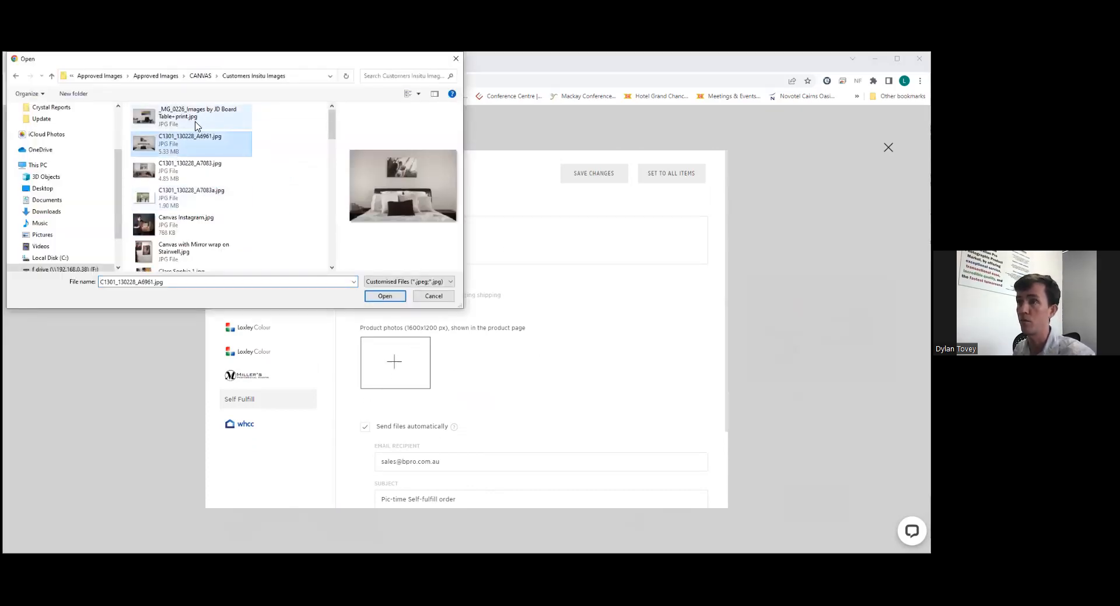
pyautogui.click(199, 122)
pyautogui.click(386, 296)
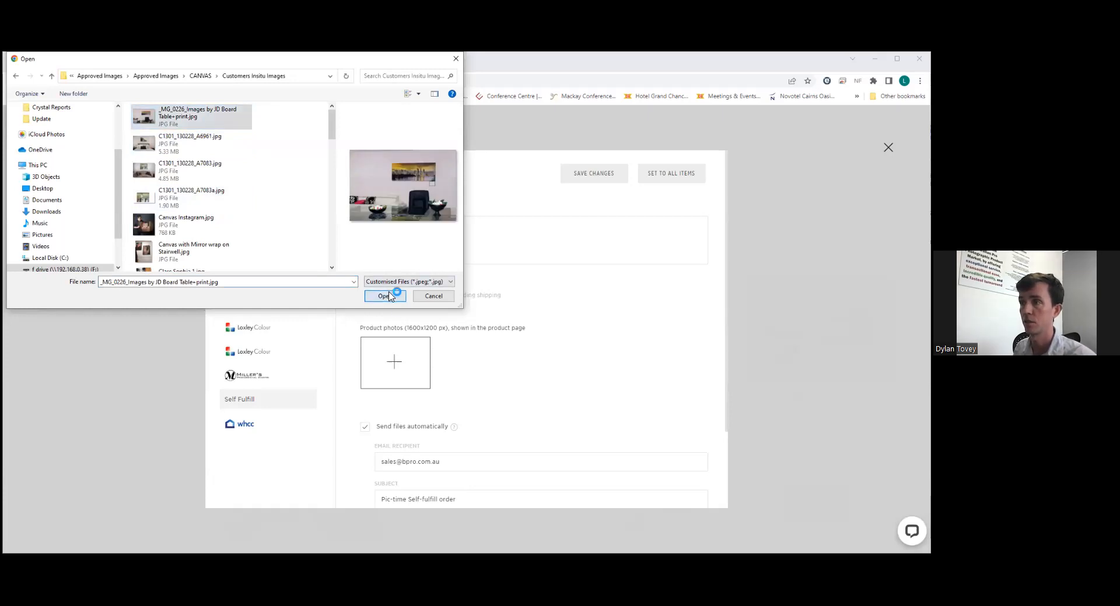
pyautogui.click(197, 233)
pyautogui.click(379, 295)
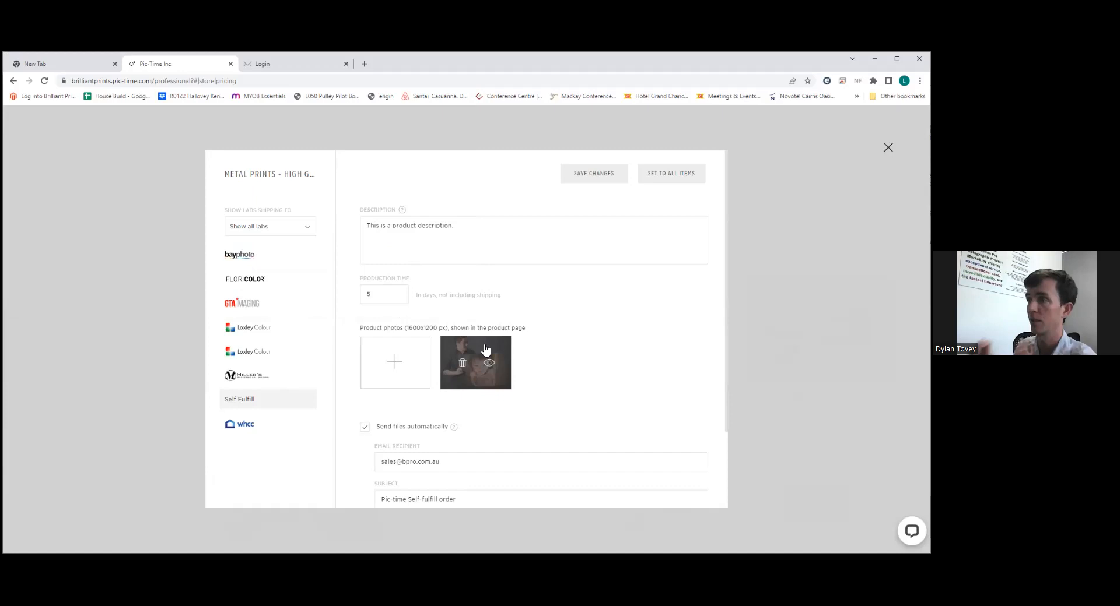
# Review the automatic file-sending details, set Self Fulfill to all products in the list and apply the Metal Prints pricing.
pyautogui.scroll(-2, 517, 288)
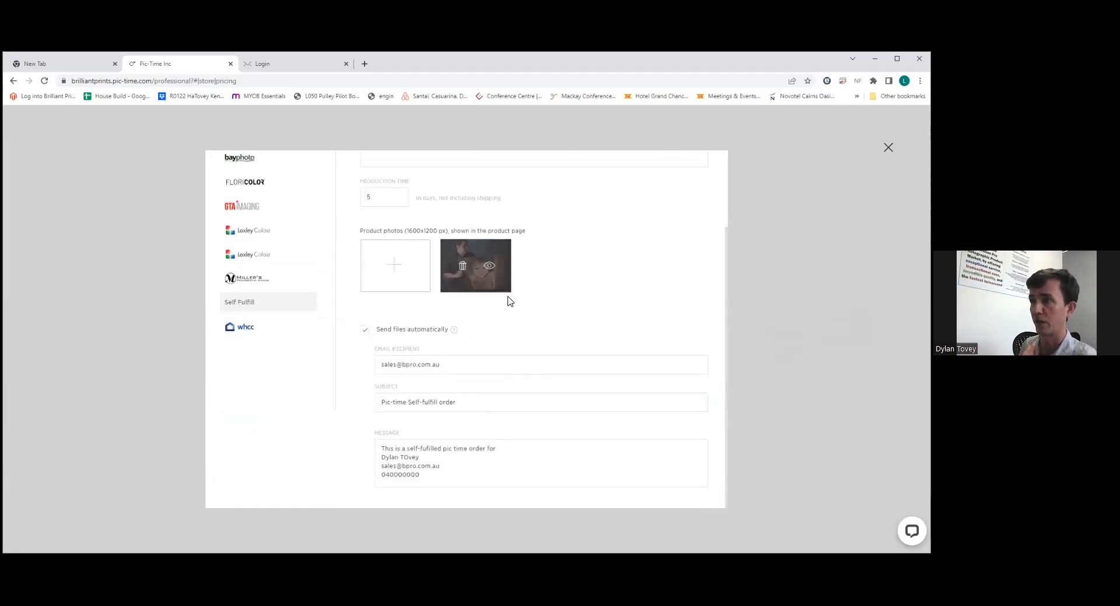
pyautogui.scroll(1, 467, 333)
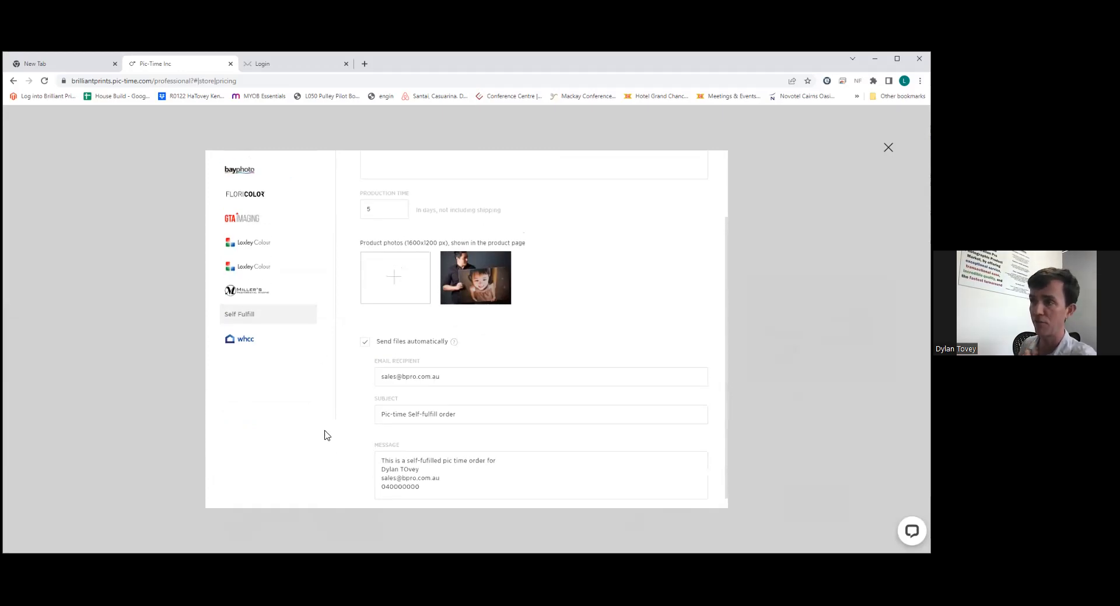
pyautogui.scroll(1, 324, 436)
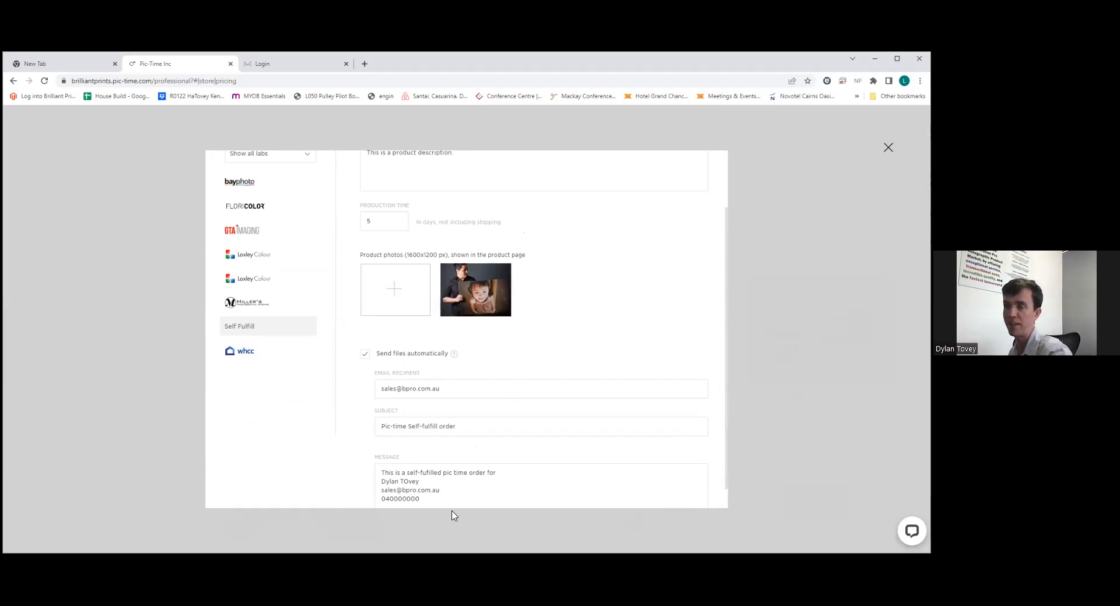
pyautogui.scroll(-2, 473, 461)
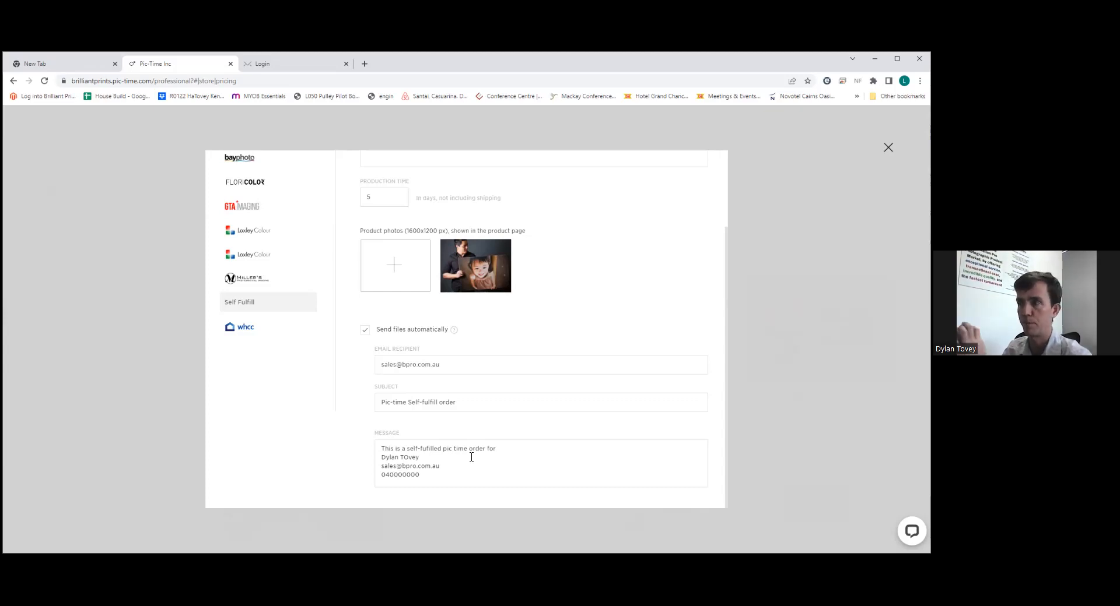
pyautogui.scroll(2, 606, 338)
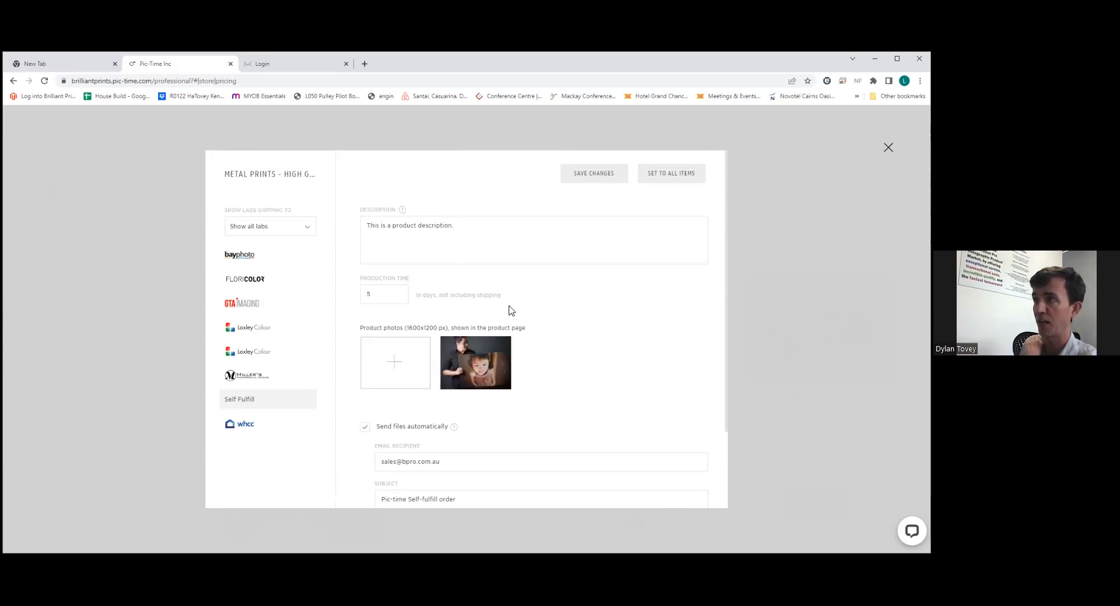
pyautogui.click(667, 175)
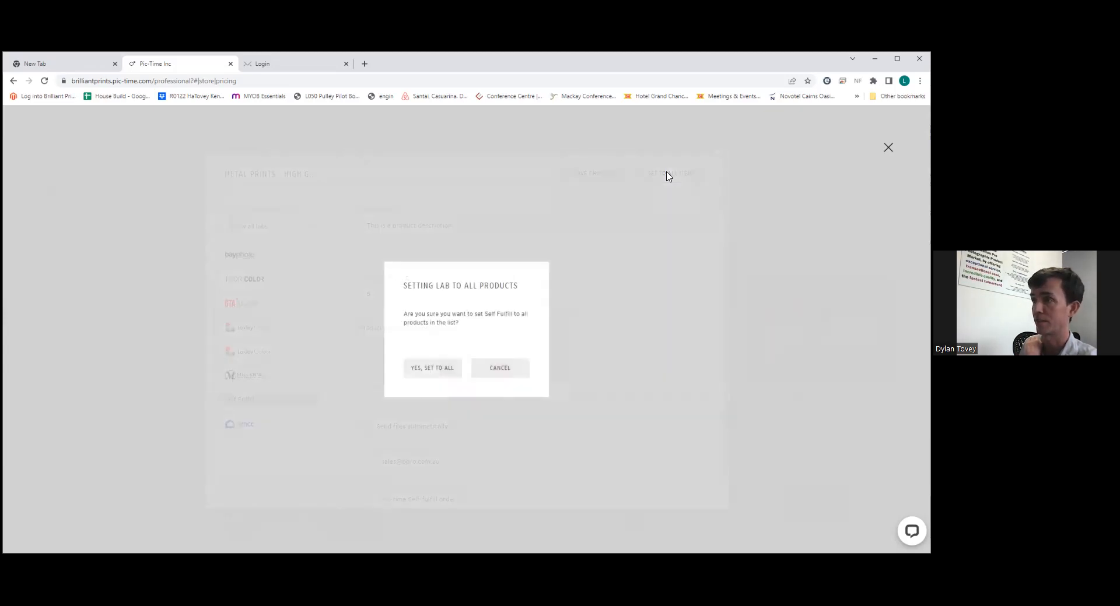
pyautogui.click(438, 369)
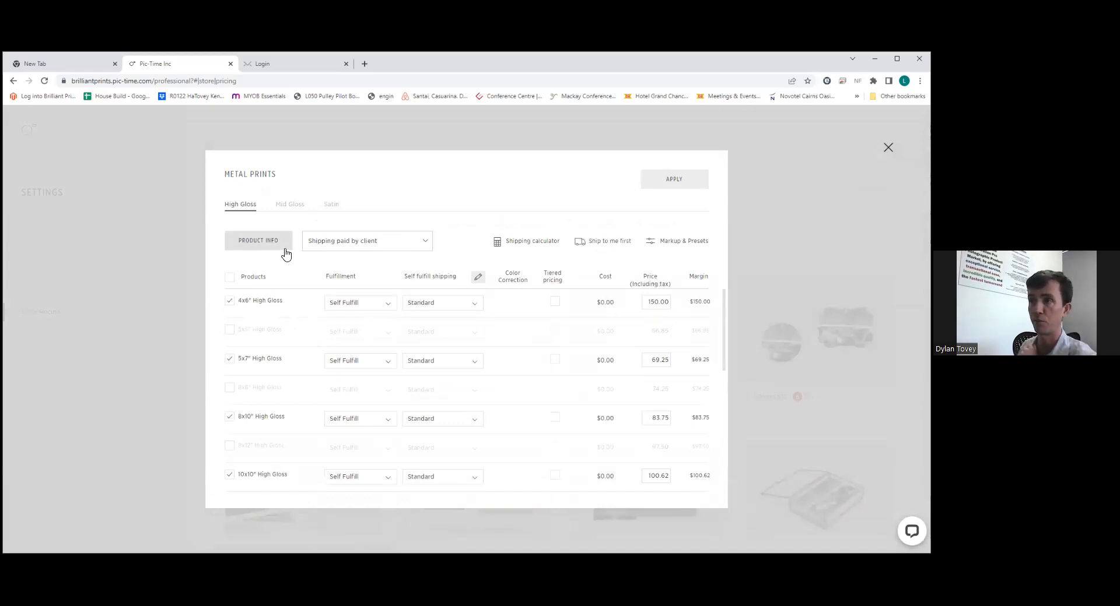
pyautogui.scroll(-5, 503, 321)
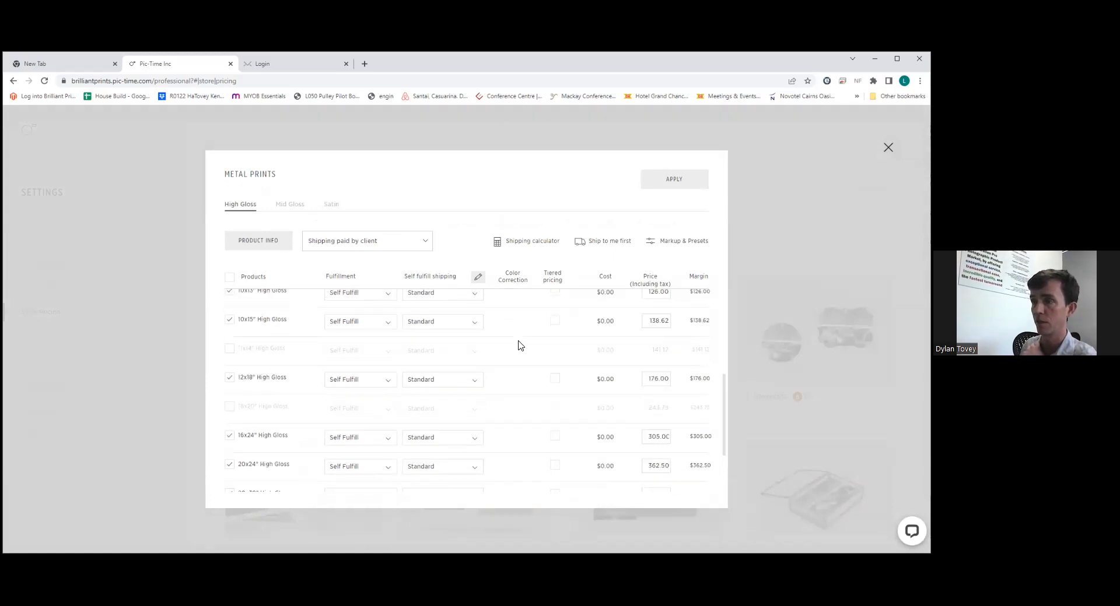
pyautogui.click(689, 186)
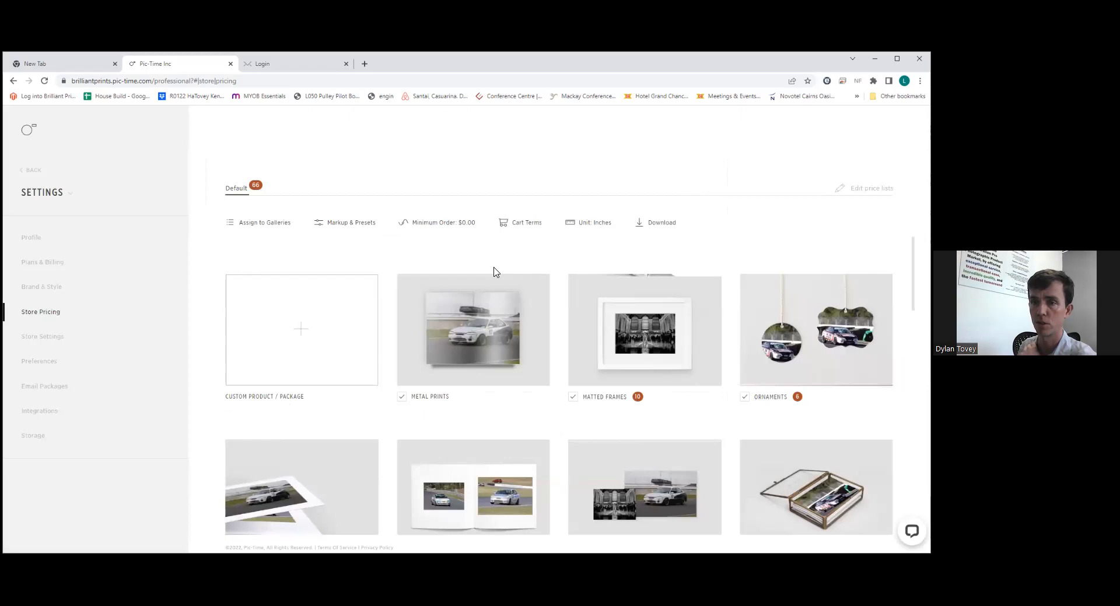
# Look through the other product categories of the default price list down to Acrylic Prints and Wood Prints.
pyautogui.moveTo(492, 283)
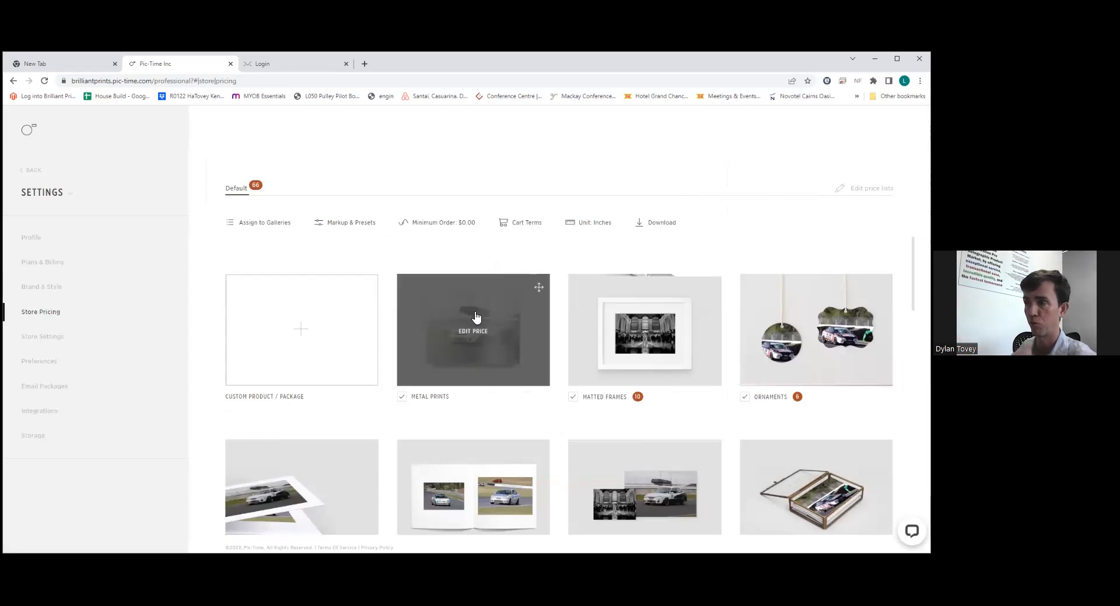
pyautogui.scroll(-3, 481, 322)
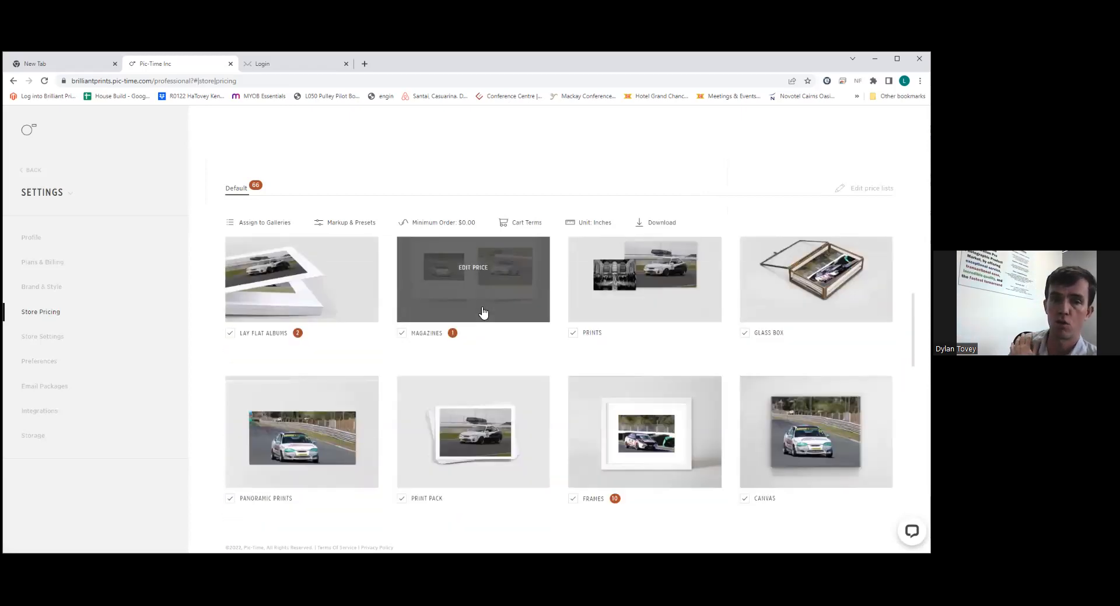
pyautogui.scroll(-3, 490, 294)
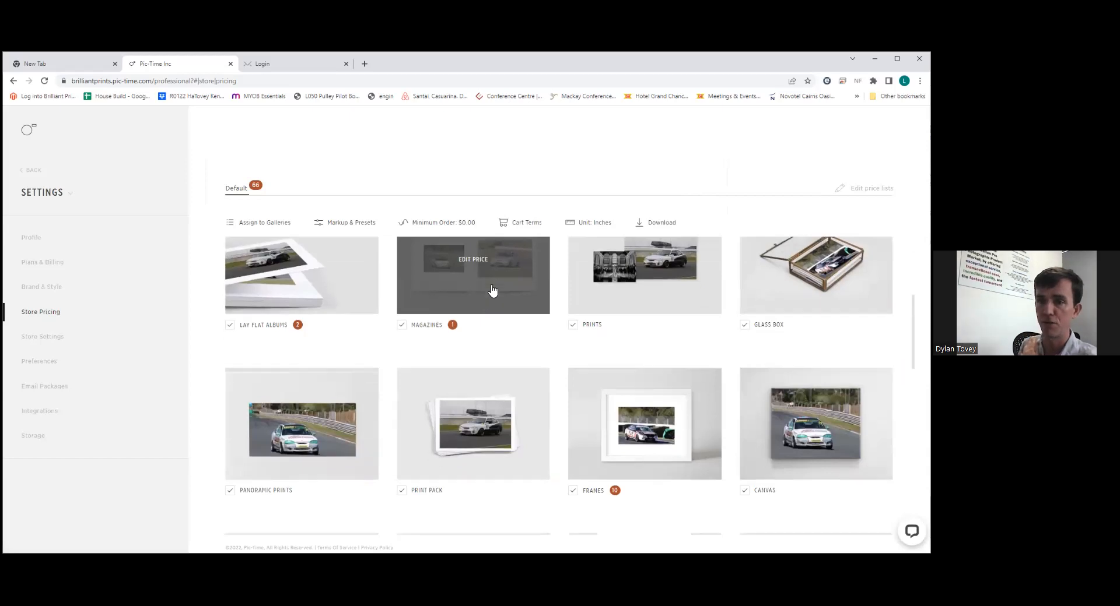
pyautogui.scroll(-3, 511, 354)
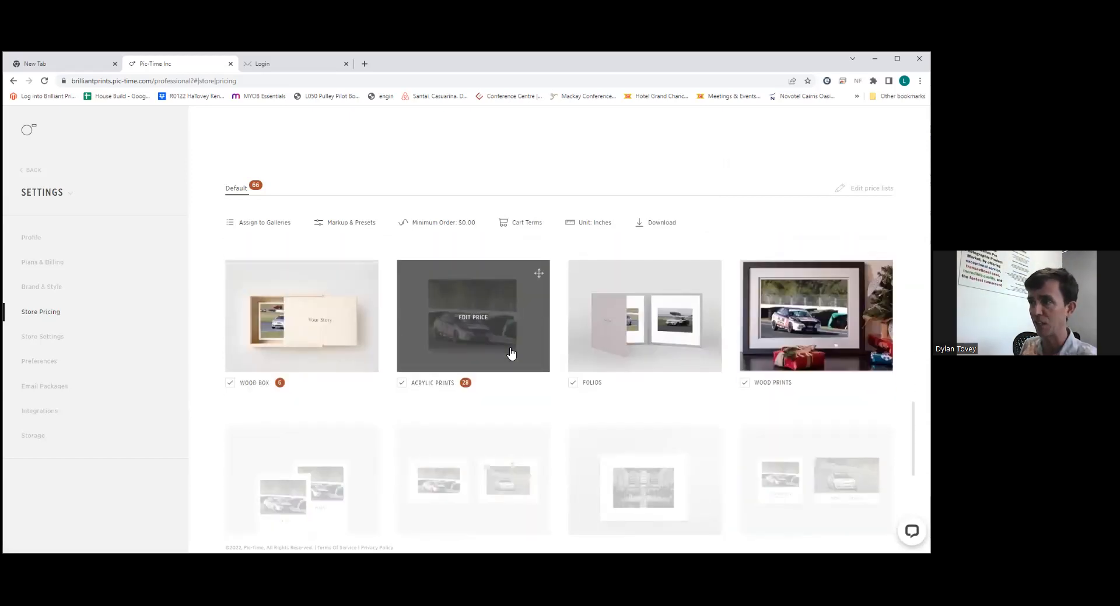
# Add a new custom product named "Wood Prints" to the default price list.
pyautogui.scroll(-2, 511, 353)
pyautogui.scroll(3, 510, 354)
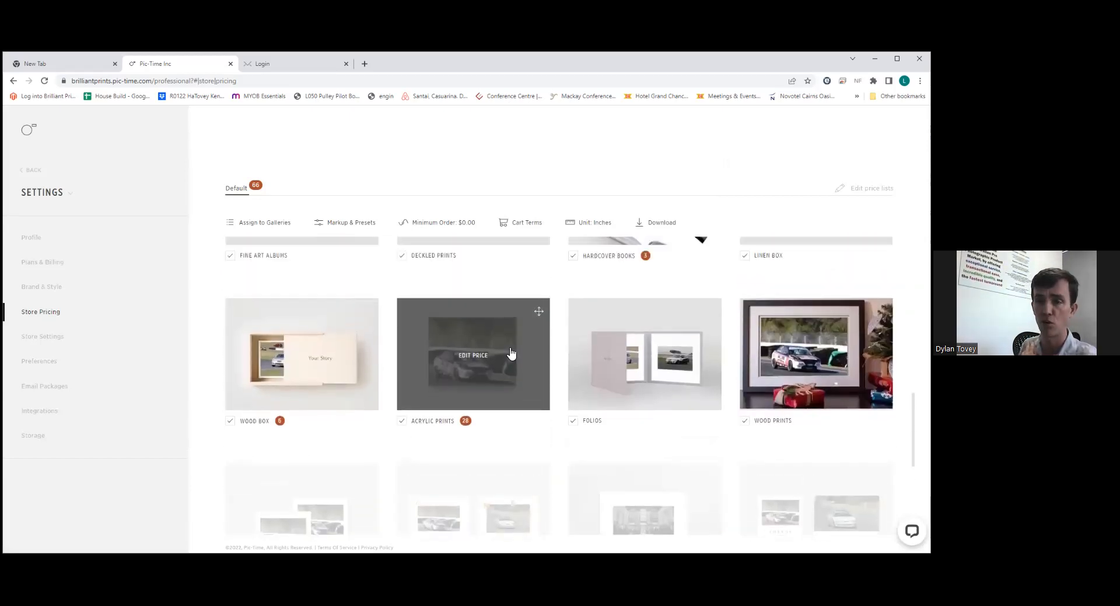
pyautogui.scroll(3, 511, 353)
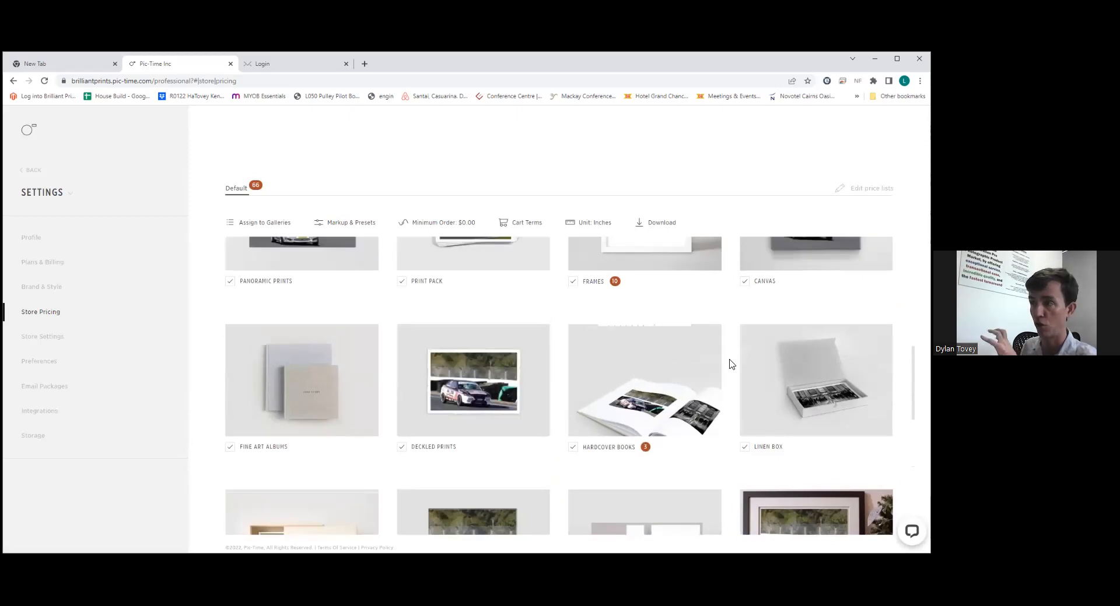
pyautogui.scroll(6, 637, 365)
pyautogui.scroll(1, 308, 415)
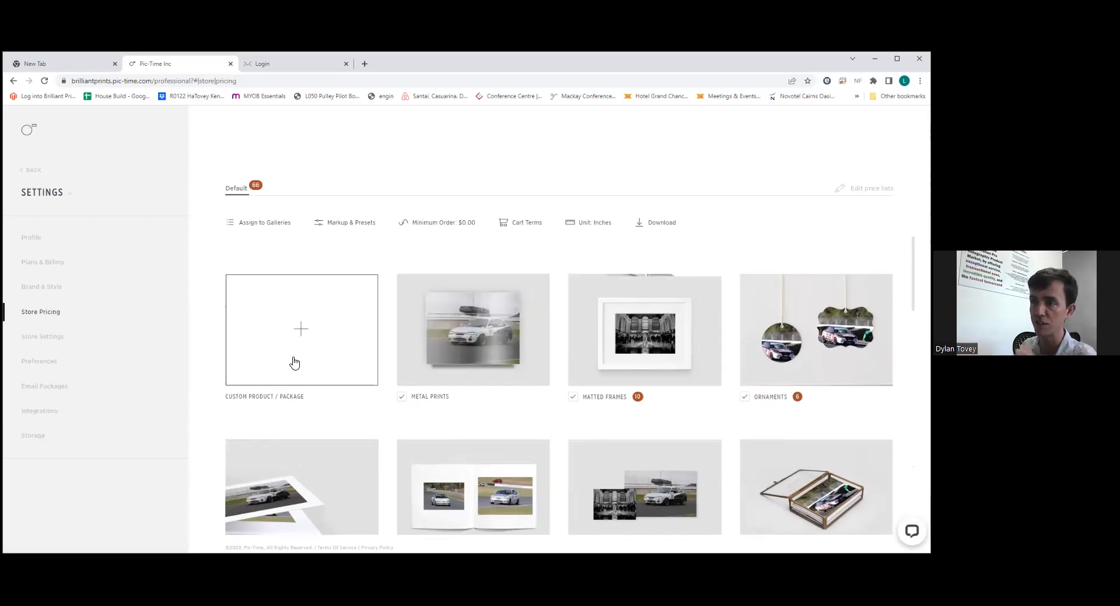
pyautogui.click(302, 335)
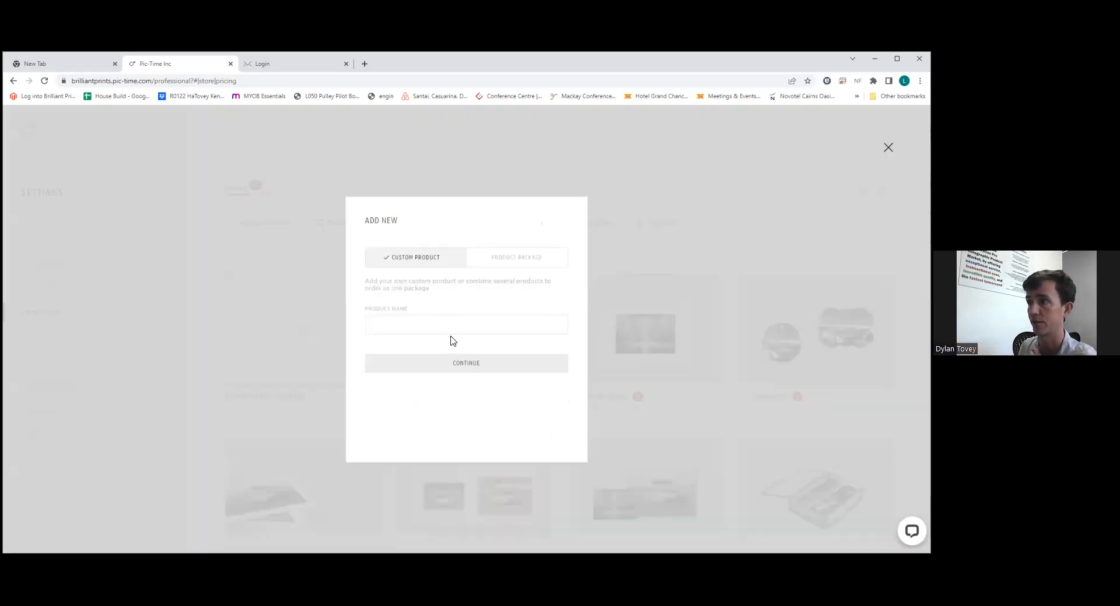
pyautogui.click(452, 325)
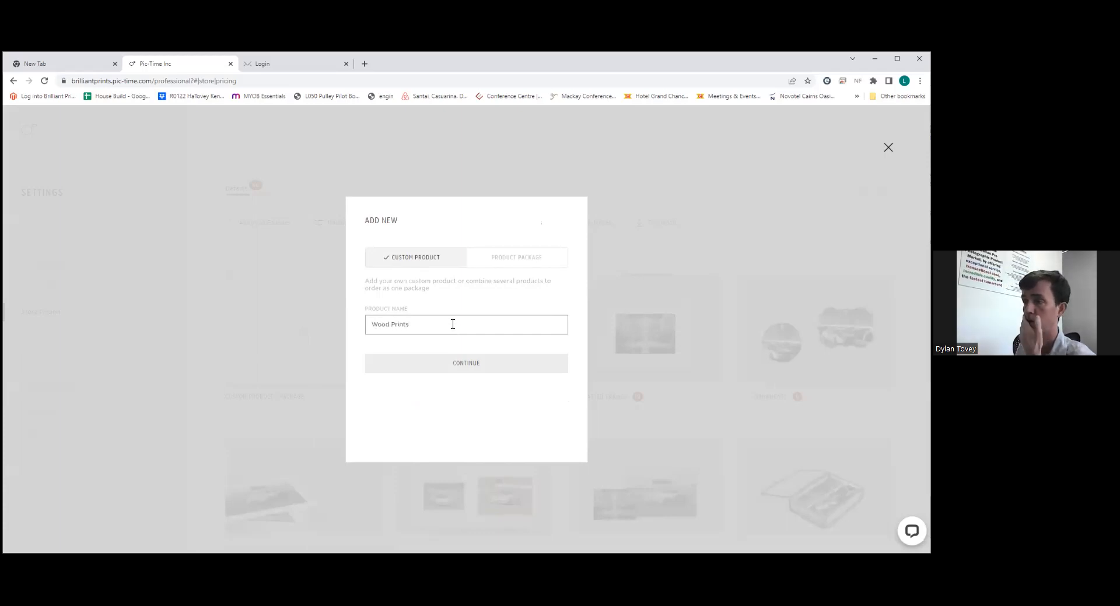
pyautogui.click(475, 363)
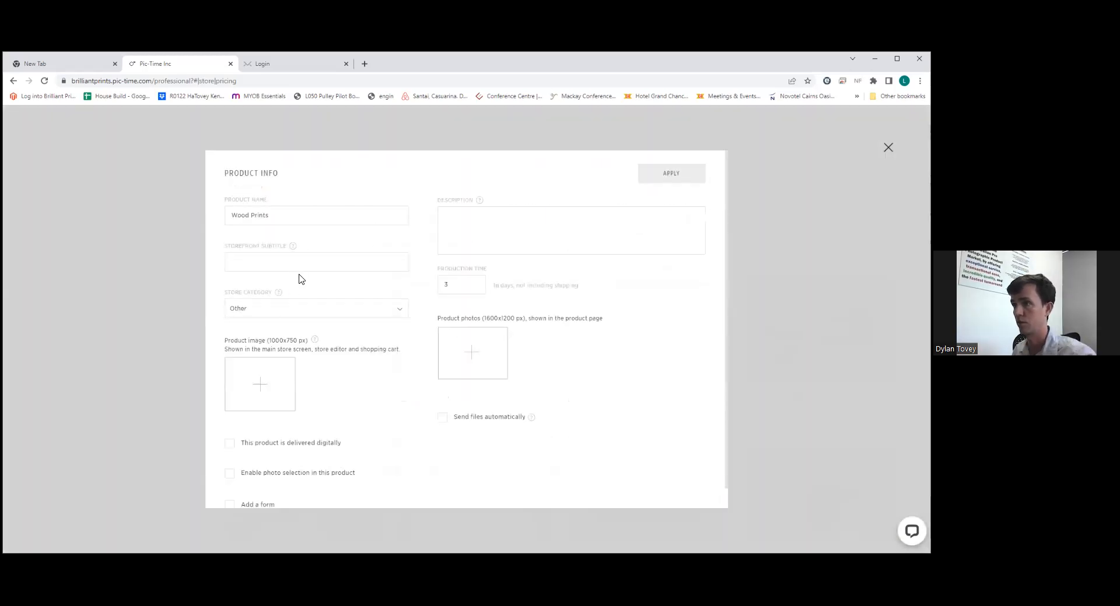
# Enter "test" as the storefront subtitle in the Wood Prints product info.
pyautogui.click(301, 269)
pyautogui.write('test')
pyautogui.click(364, 403)
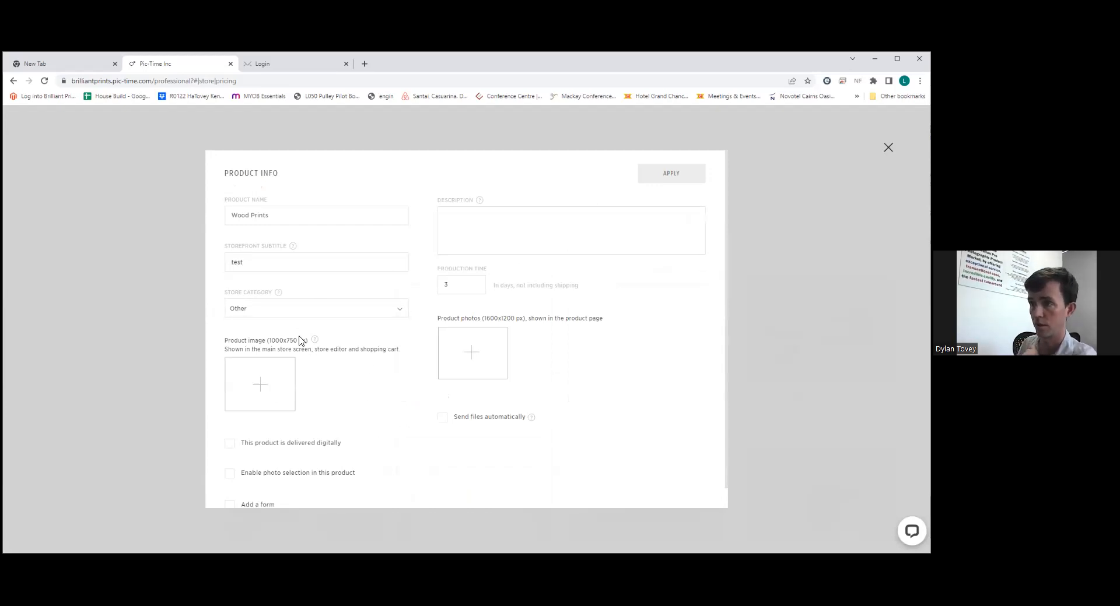
# Upload C1301_130228_A7083.jpg as the Wood Prints product image and enable personalization using client photos.
pyautogui.moveTo(315, 341)
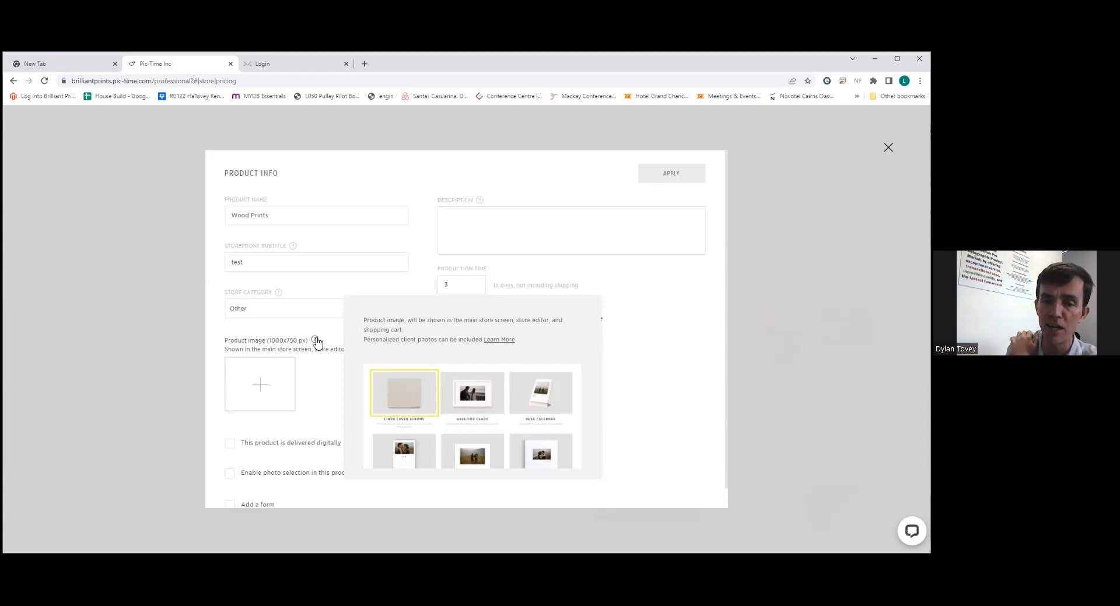
pyautogui.click(269, 398)
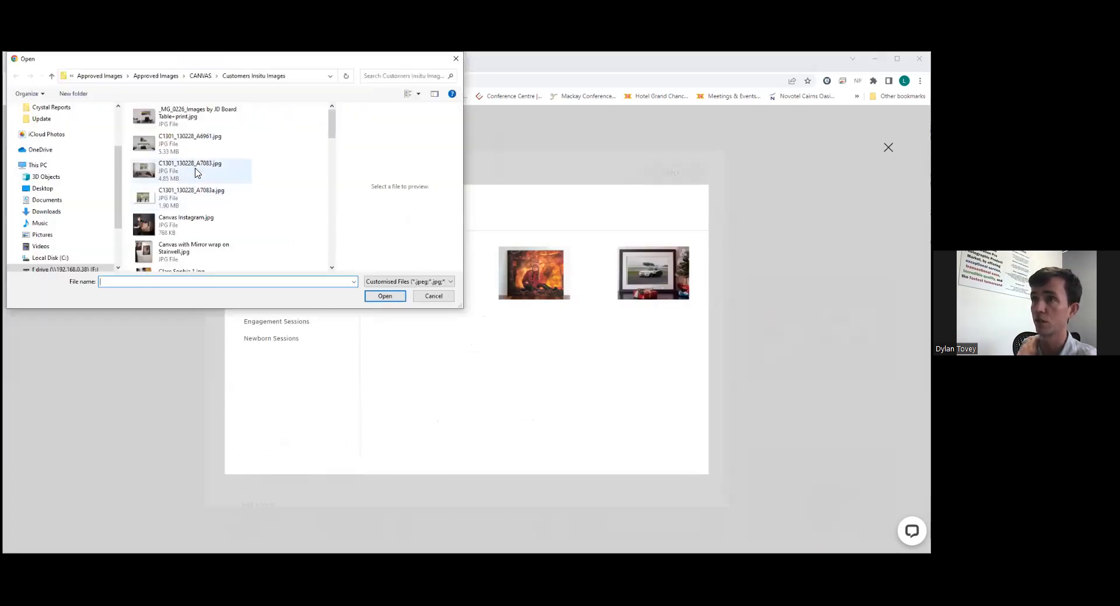
pyautogui.click(194, 172)
pyautogui.doubleClick(194, 172)
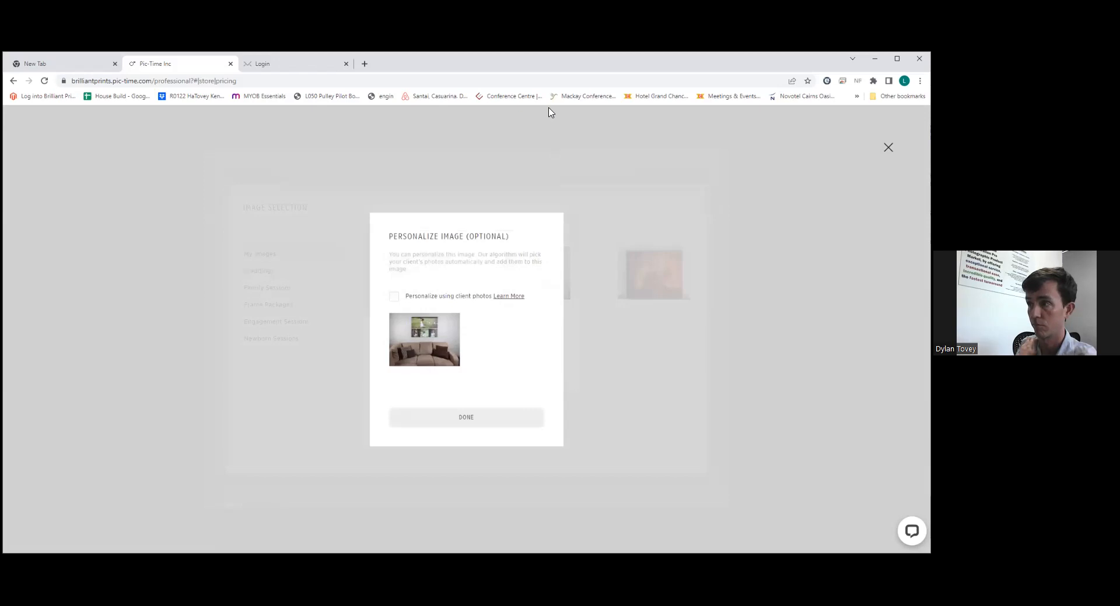
pyautogui.moveTo(418, 331)
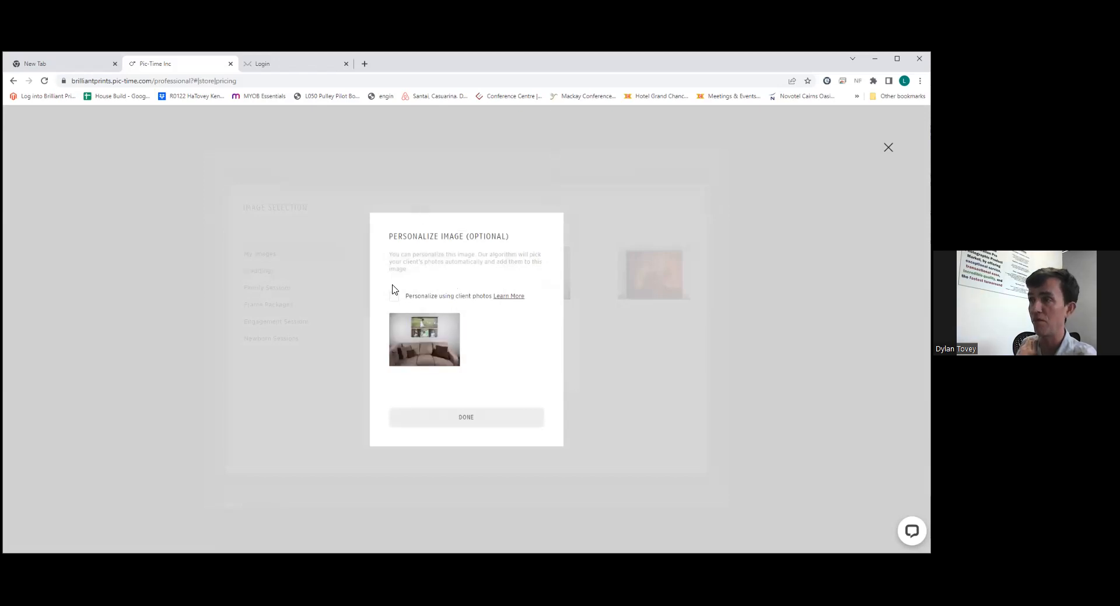
pyautogui.click(408, 298)
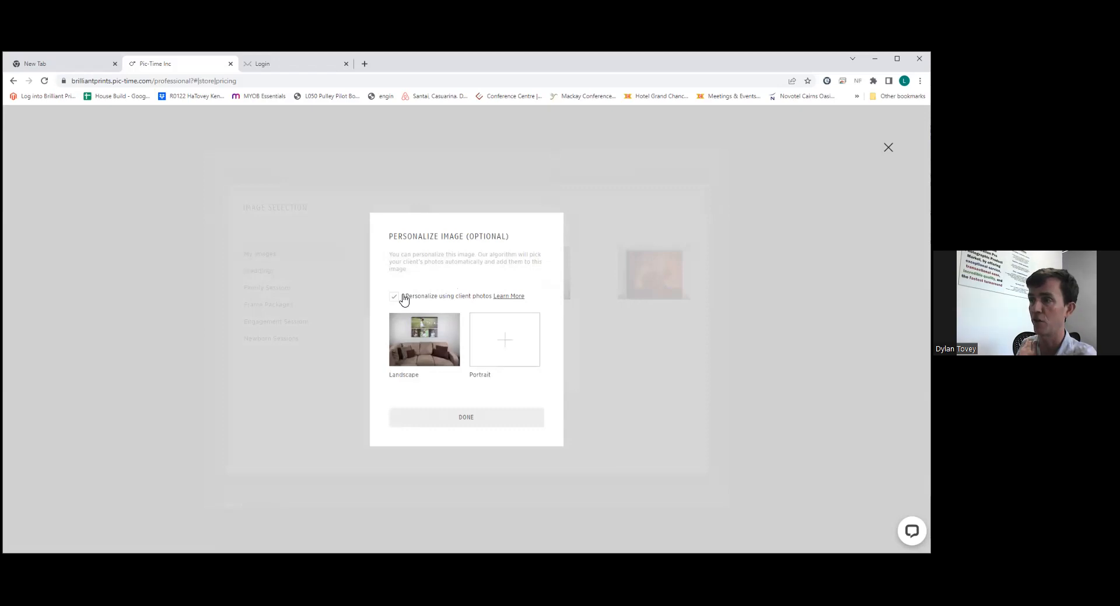
# Open the landscape photo for editing and fit the photo box to the large upper canvas above the sofa.
pyautogui.moveTo(412, 337)
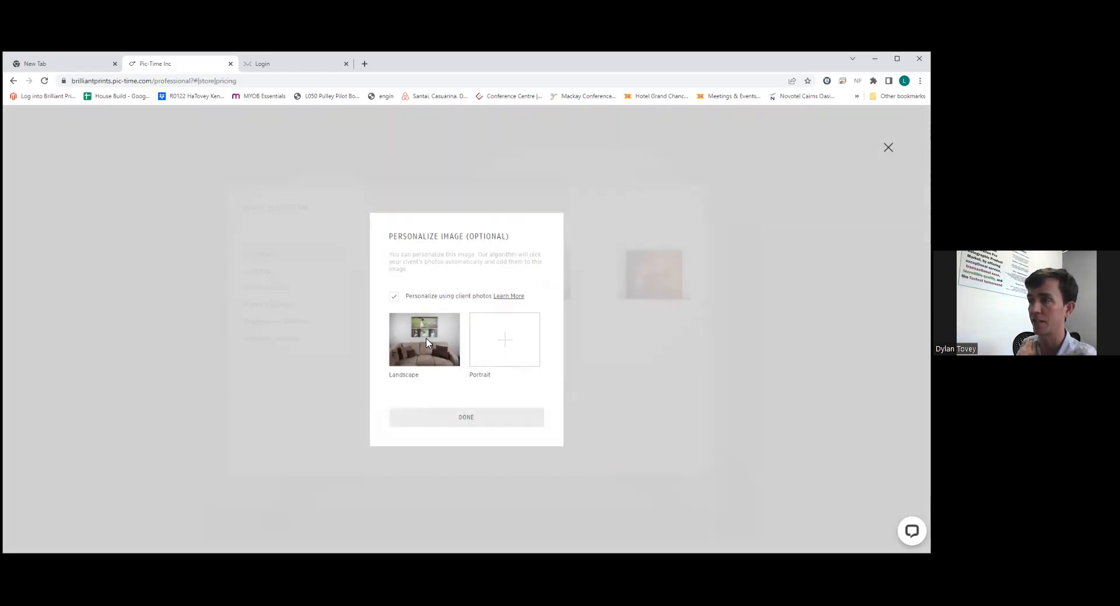
pyautogui.click(426, 343)
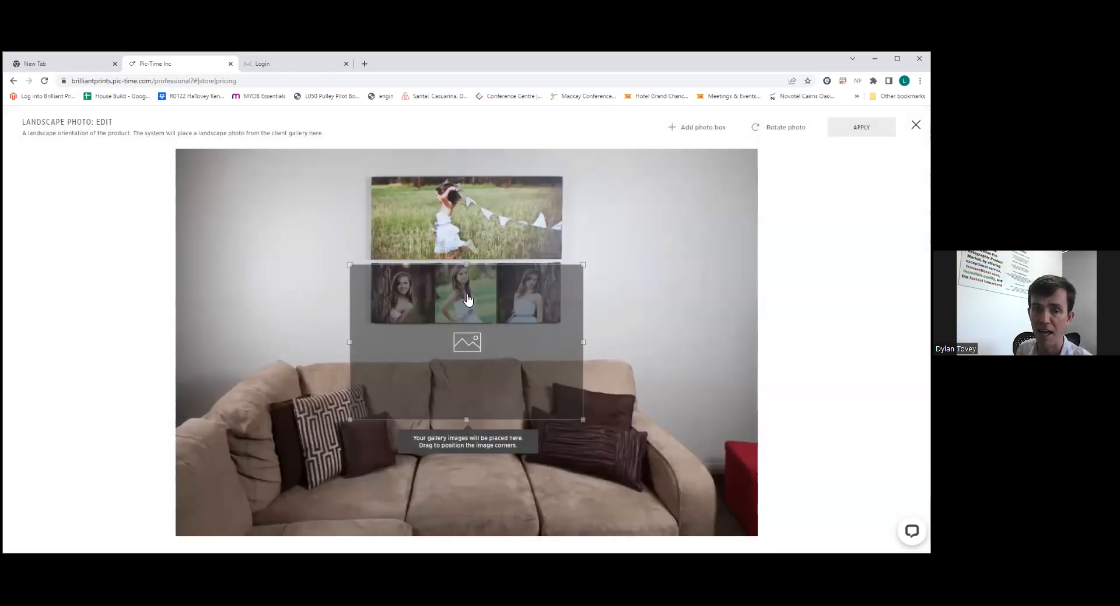
pyautogui.moveTo(472, 305); pyautogui.dragTo(446, 212)
pyautogui.rightClick(519, 304)
pyautogui.click(471, 305)
pyautogui.moveTo(489, 332); pyautogui.dragTo(489, 258)
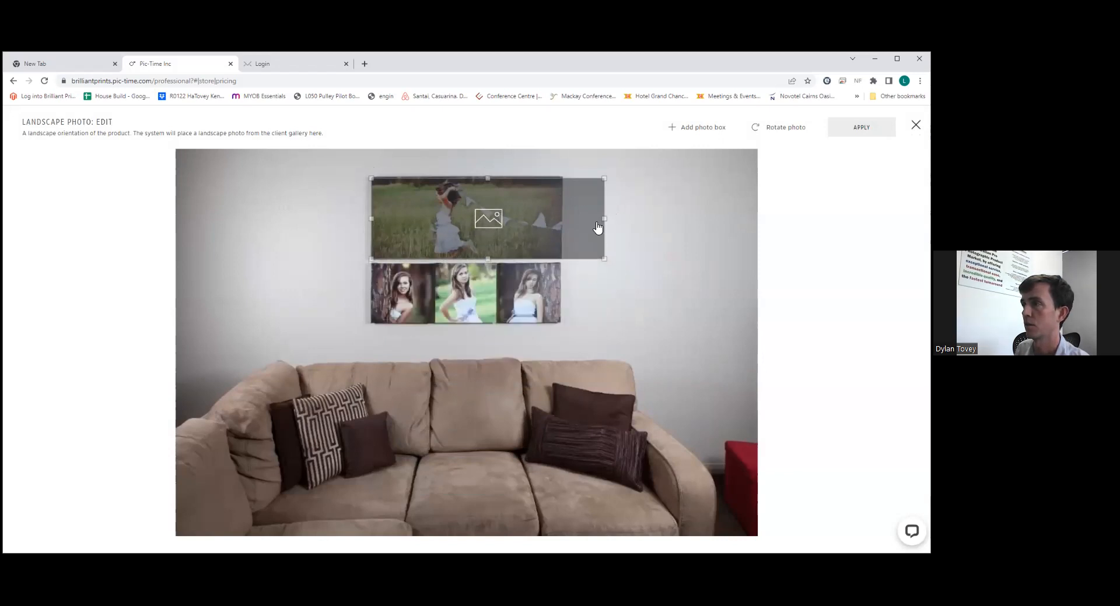
pyautogui.moveTo(604, 218); pyautogui.dragTo(564, 208)
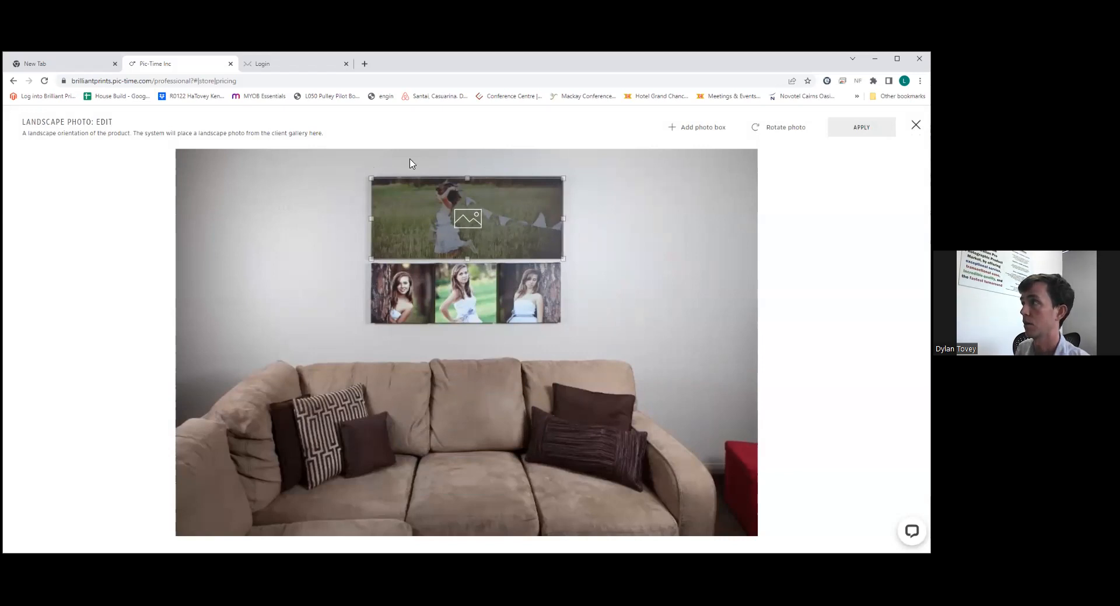
pyautogui.moveTo(465, 178); pyautogui.dragTo(464, 175)
# Add two photo boxes and fit them to the left and middle small canvases of the lower row.
pyautogui.click(704, 132)
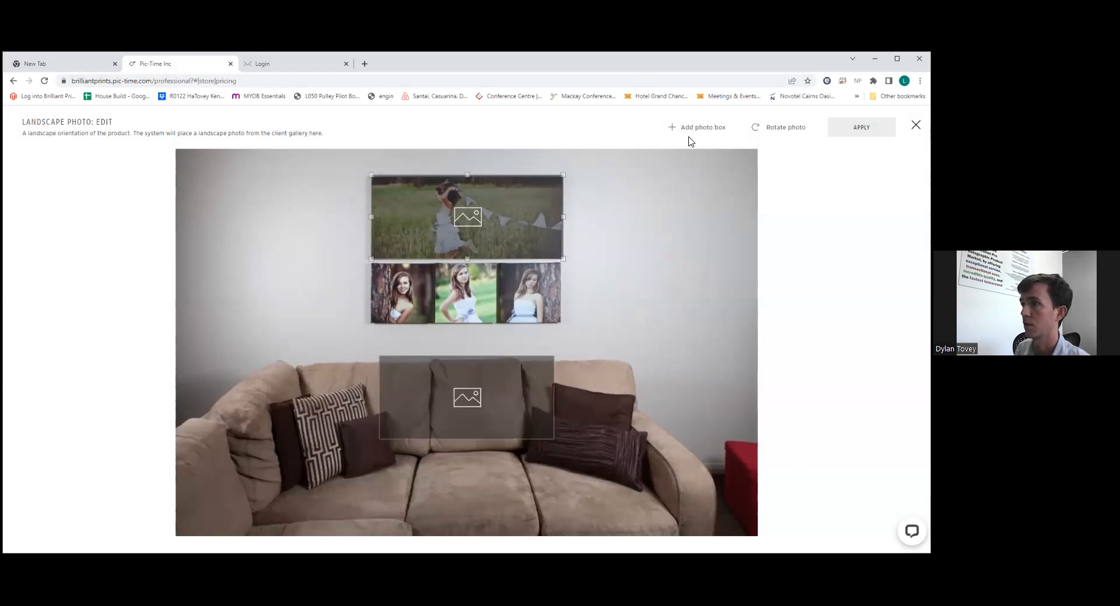
pyautogui.moveTo(460, 400); pyautogui.dragTo(450, 310)
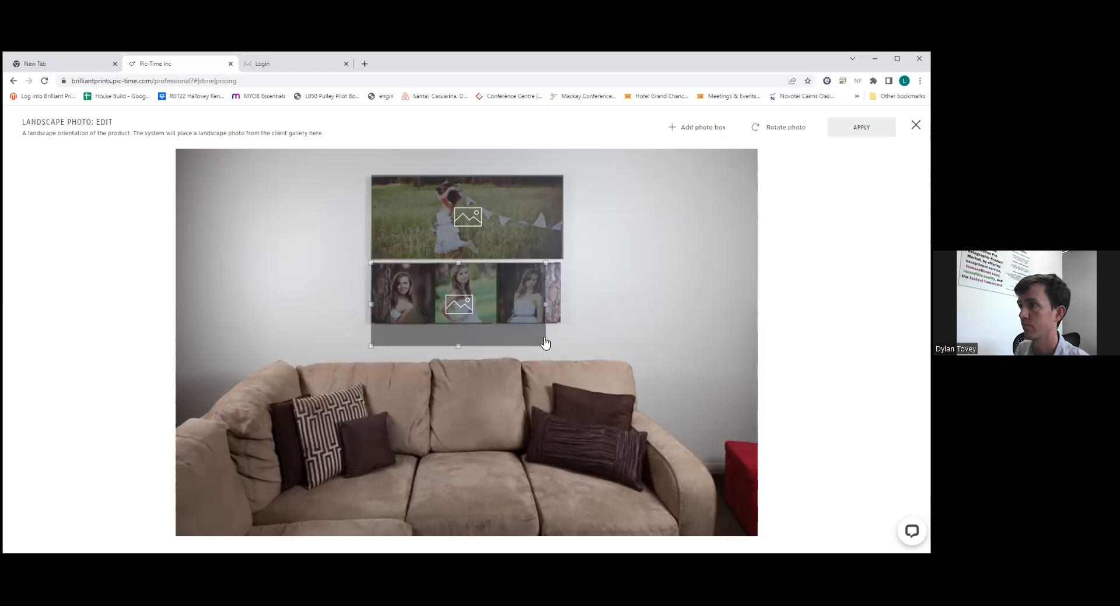
pyautogui.moveTo(545, 304); pyautogui.dragTo(432, 307)
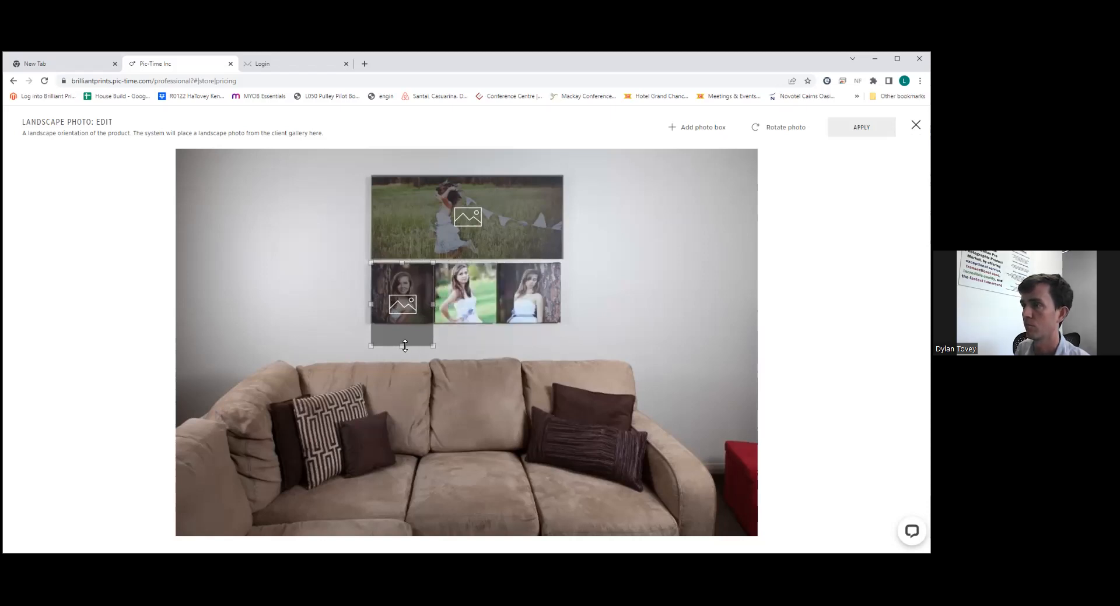
pyautogui.moveTo(402, 345); pyautogui.dragTo(403, 324)
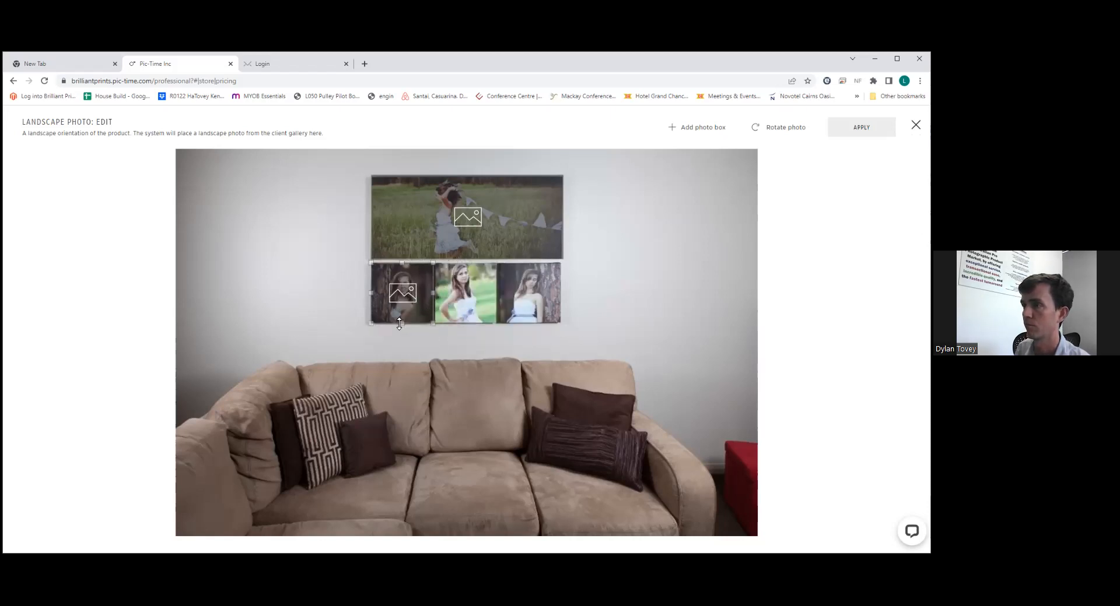
pyautogui.click(688, 128)
pyautogui.moveTo(651, 328); pyautogui.dragTo(458, 311)
pyautogui.moveTo(466, 378); pyautogui.dragTo(457, 320)
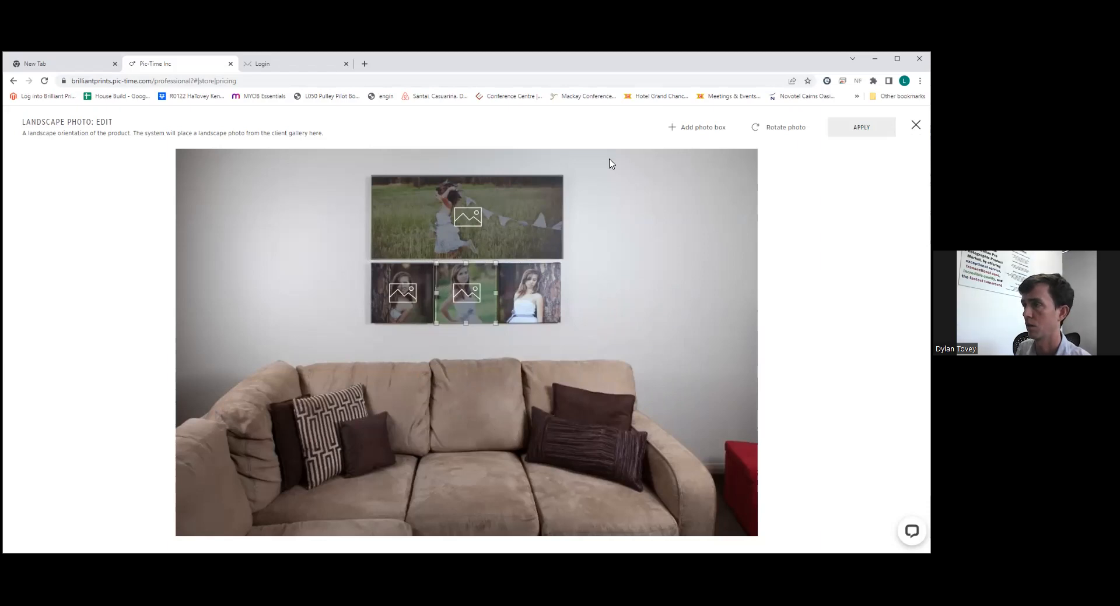
# Add a fourth photo box, fit it to the right small canvas and apply the landscape photo layout.
pyautogui.click(731, 127)
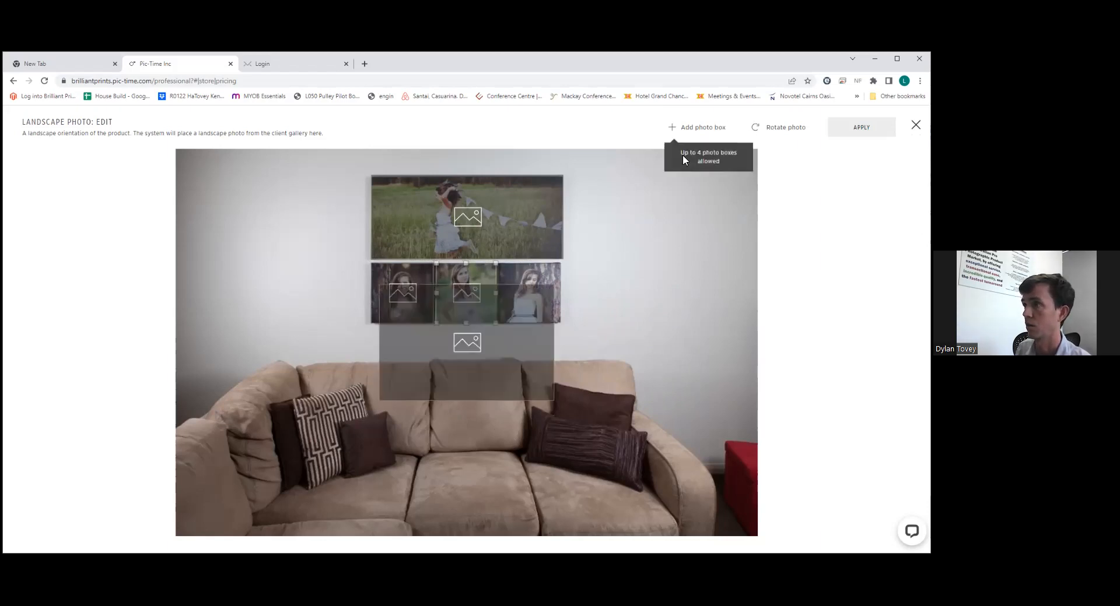
pyautogui.moveTo(521, 328); pyautogui.dragTo(640, 310)
pyautogui.moveTo(671, 379)
pyautogui.mouseDown()
pyautogui.moveTo(606, 377)
pyautogui.moveTo(654, 388)
pyautogui.moveTo(669, 379)
pyautogui.mouseUp()
pyautogui.moveTo(670, 320); pyautogui.dragTo(555, 303)
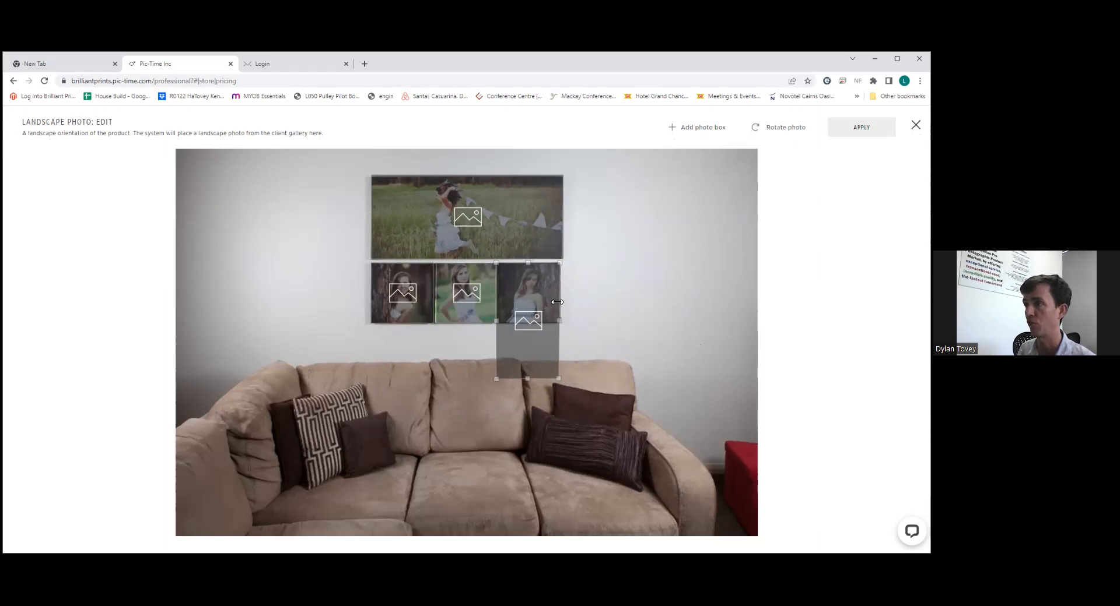
pyautogui.moveTo(526, 379); pyautogui.dragTo(525, 324)
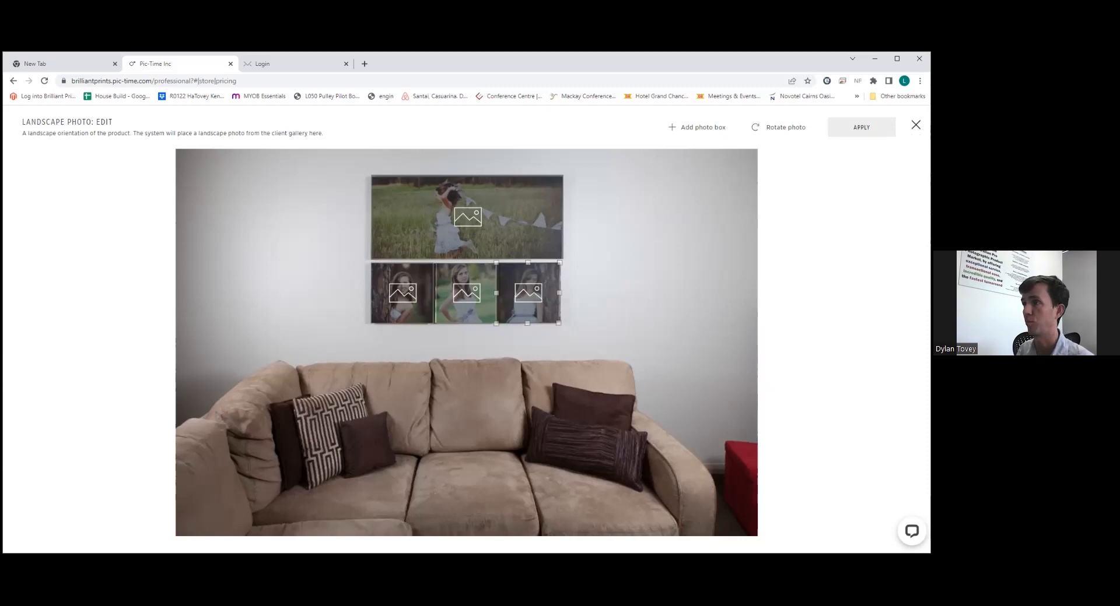
pyautogui.click(861, 128)
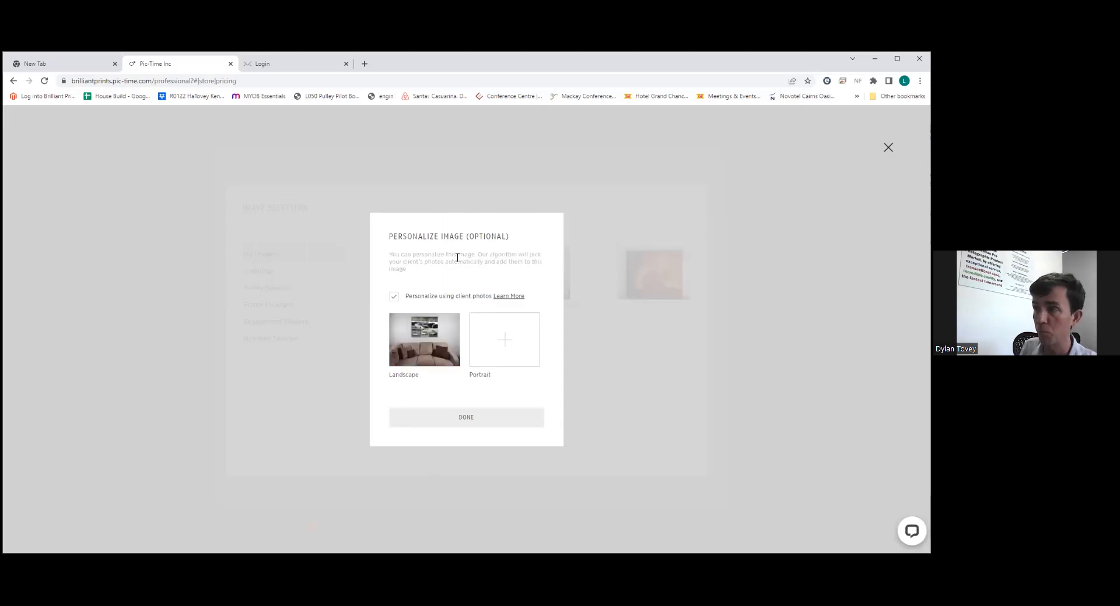
# Try to finish the personalized image with only the landscape photo, and leave the image selection and product info without applying them.
pyautogui.moveTo(428, 354)
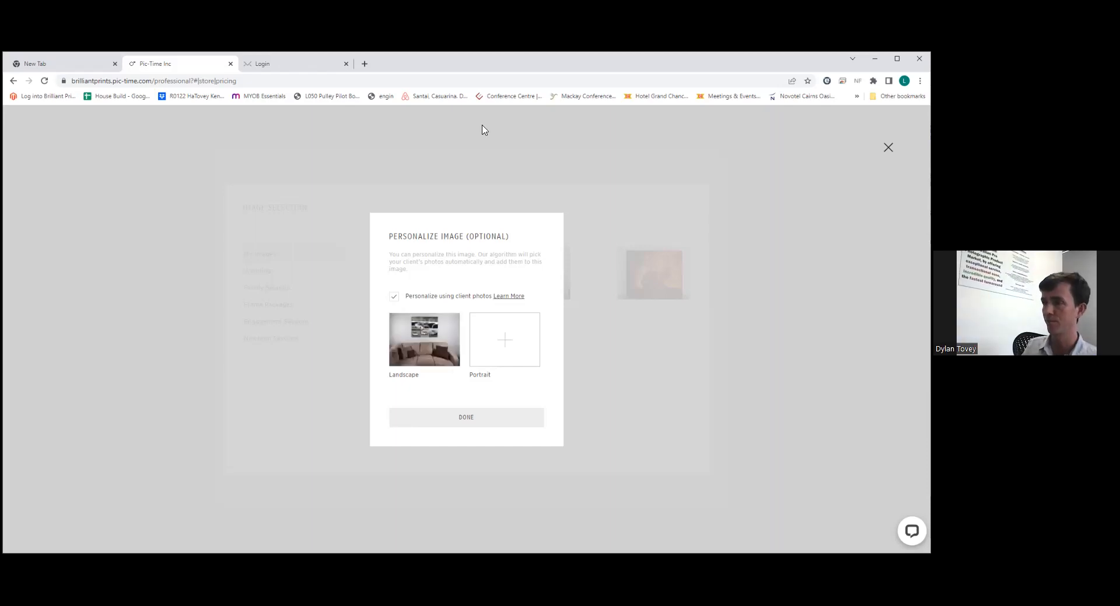
pyautogui.moveTo(425, 358)
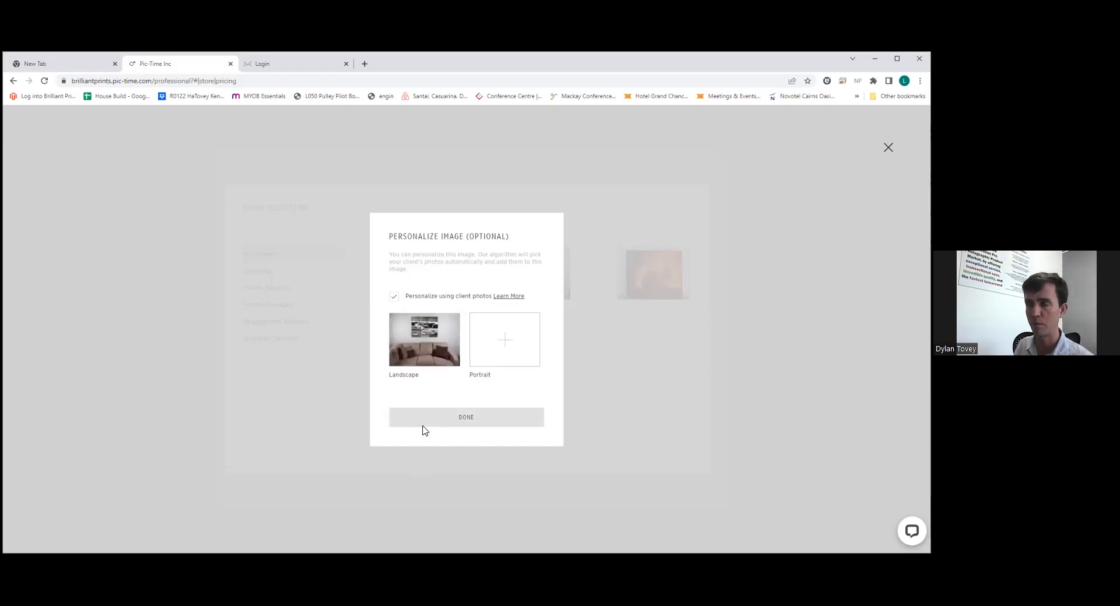
pyautogui.click(442, 416)
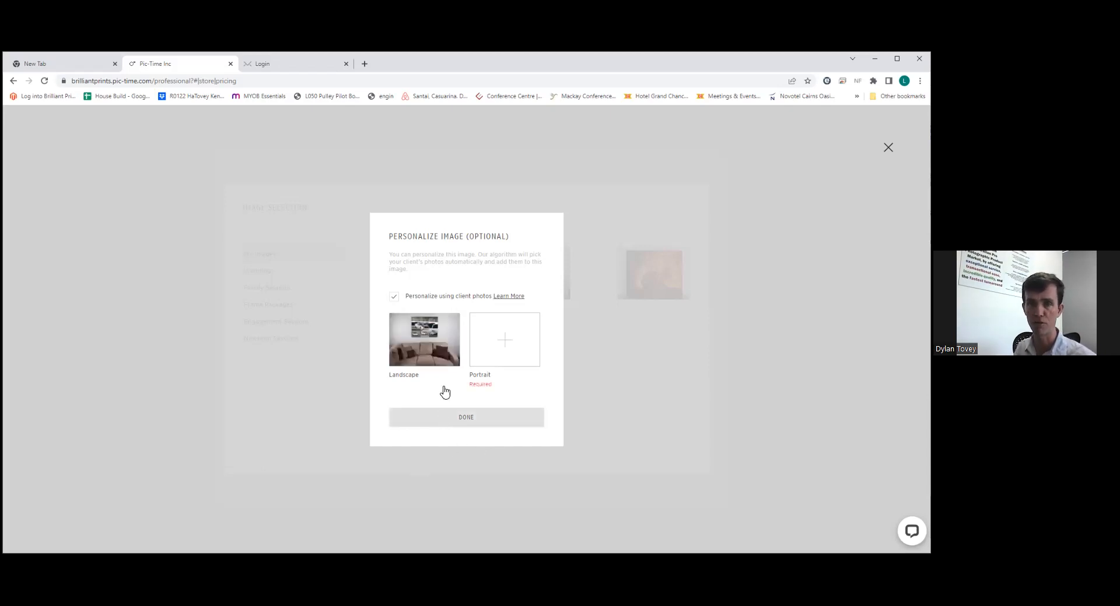
pyautogui.click(610, 225)
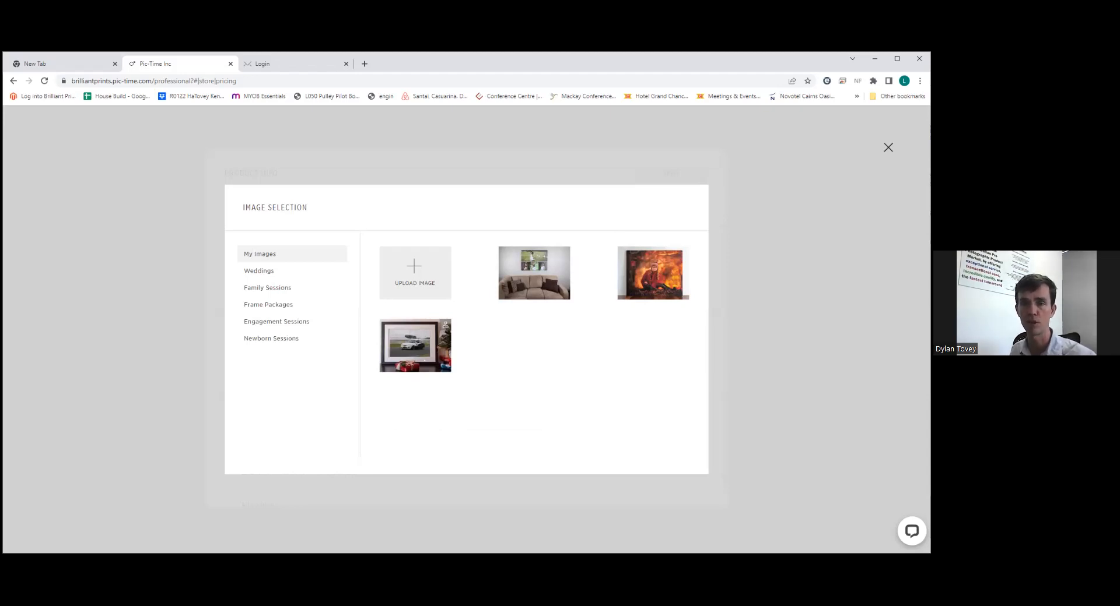
pyautogui.press('Escape')
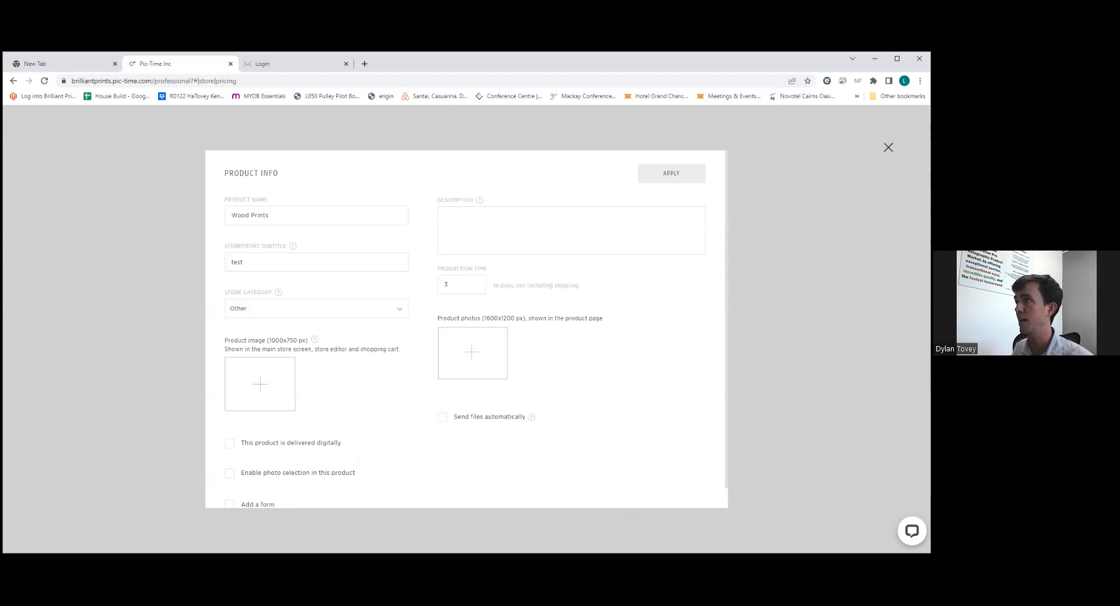
pyautogui.press('Escape')
pyautogui.press('Escape')
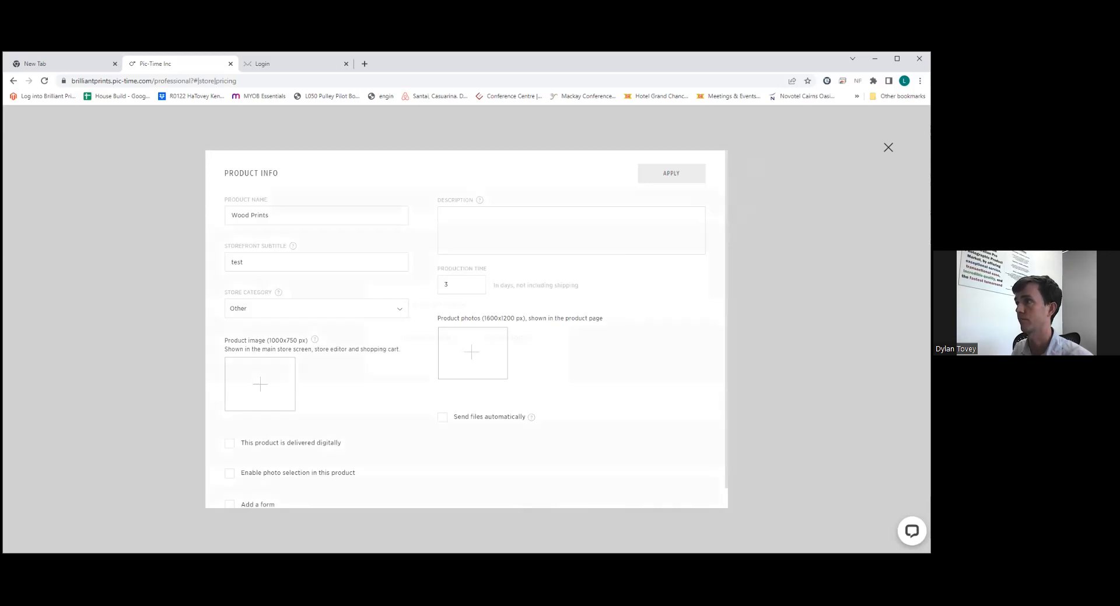
pyautogui.press('Escape')
pyautogui.click(444, 342)
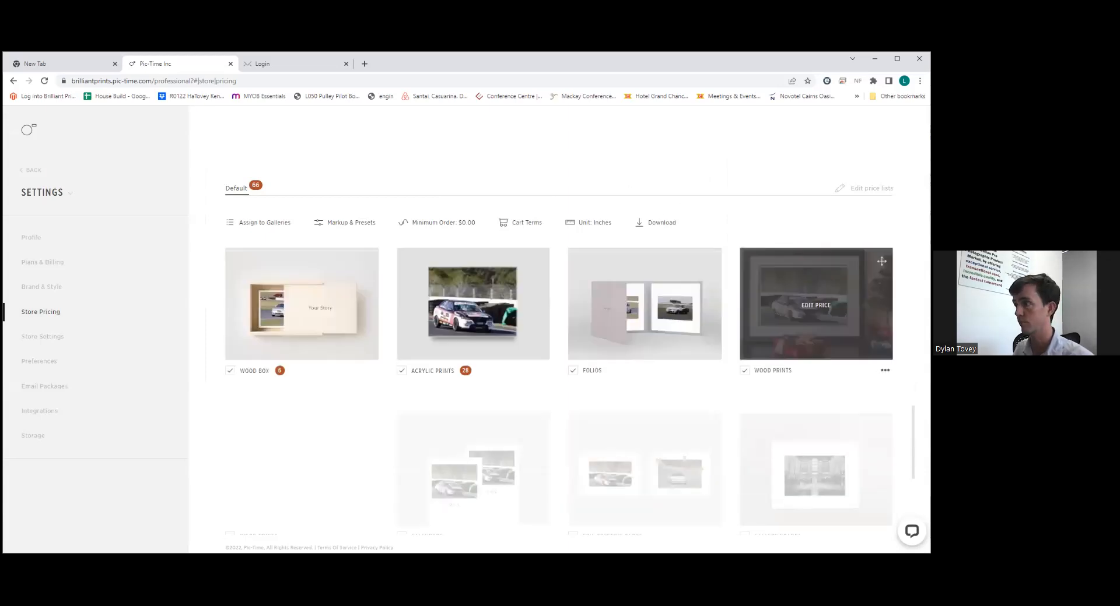
# Review the product options of the enabled Wood Prints product and the disabled products at the end of the price list.
pyautogui.click(816, 305)
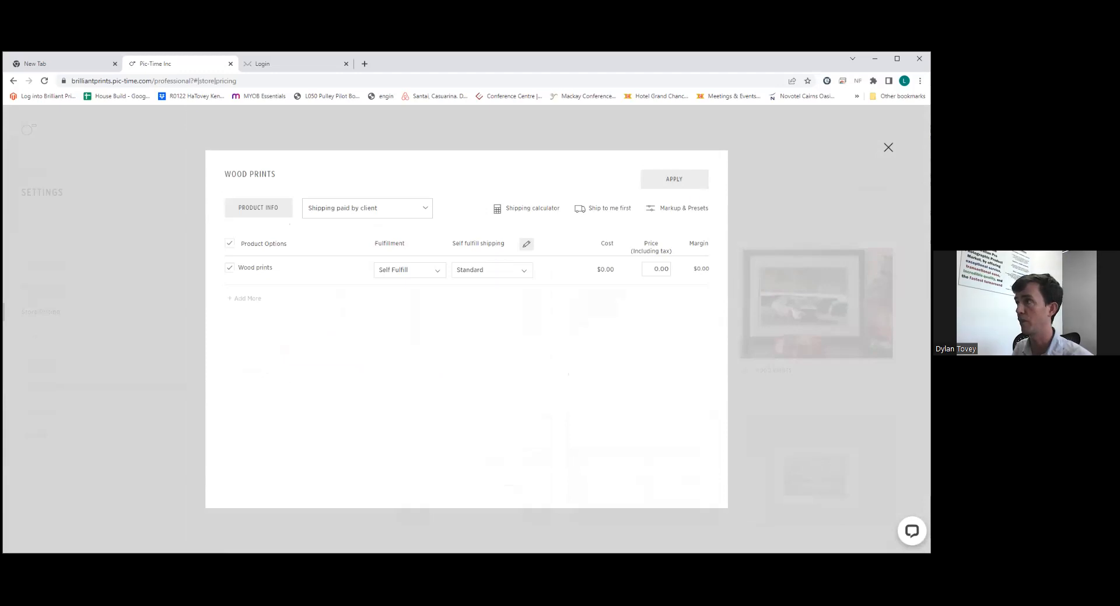
pyautogui.click(888, 148)
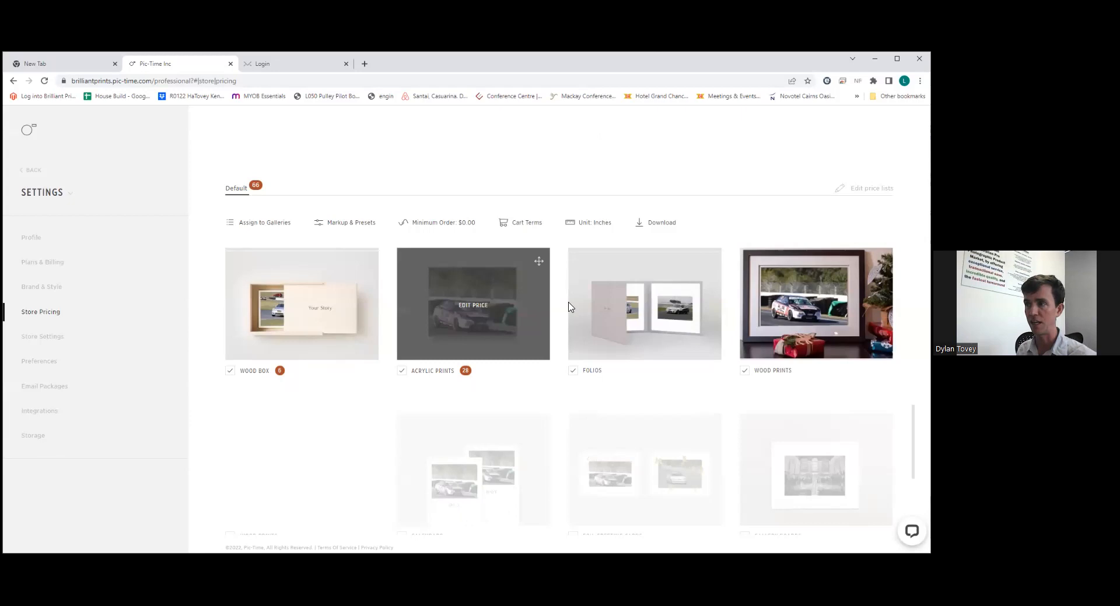
pyautogui.scroll(-3, 574, 318)
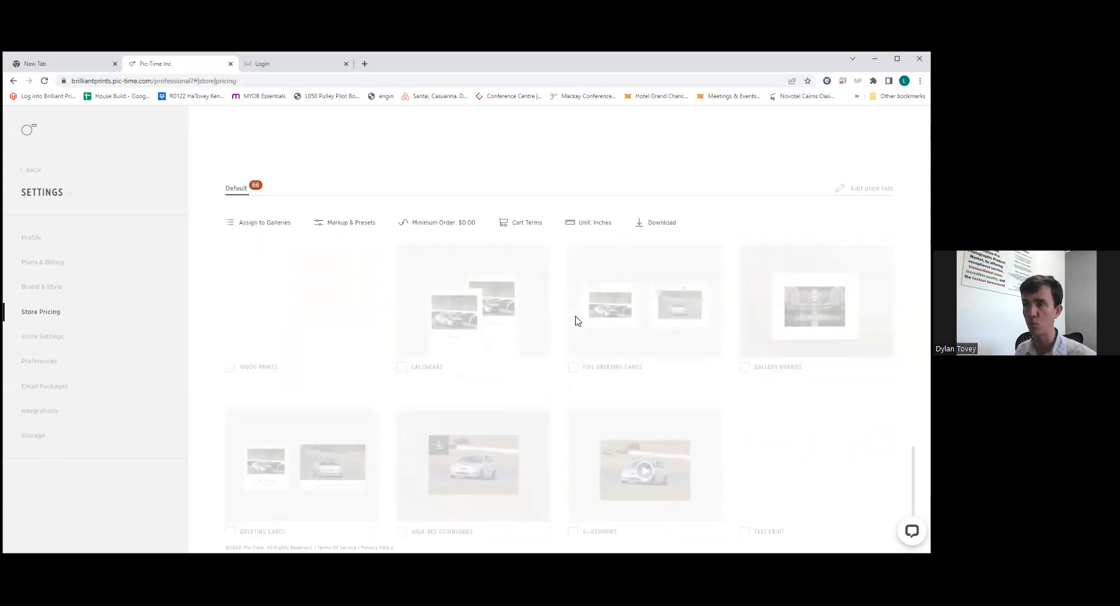
# Check the self fulfill shipping choices for the 4x6" High Gloss size of Metal Prints and apply the product pricing.
pyautogui.scroll(3, 601, 322)
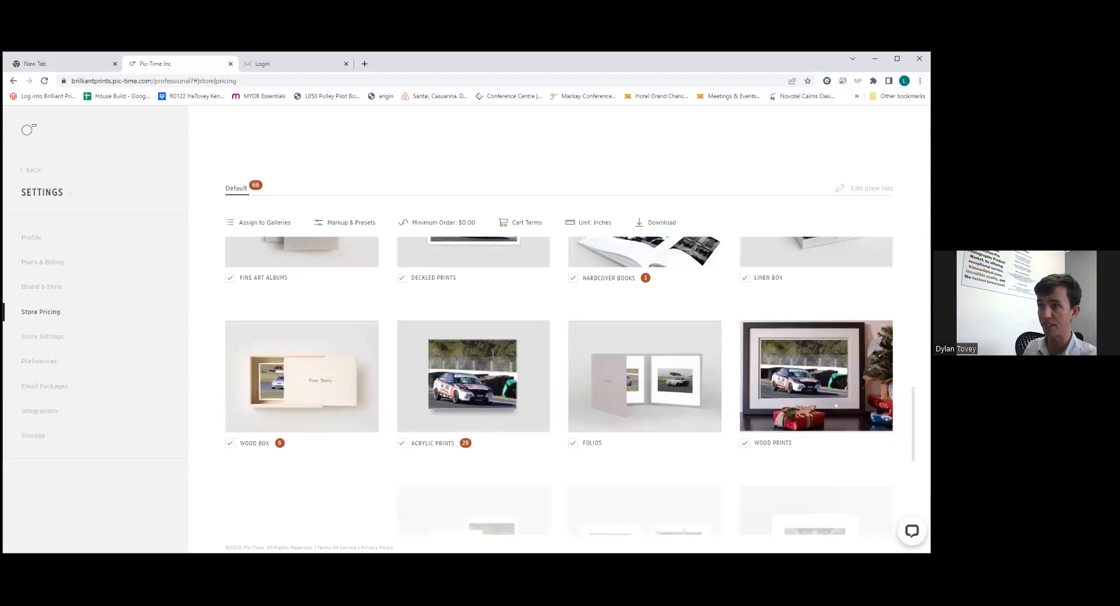
pyautogui.scroll(10, 533, 332)
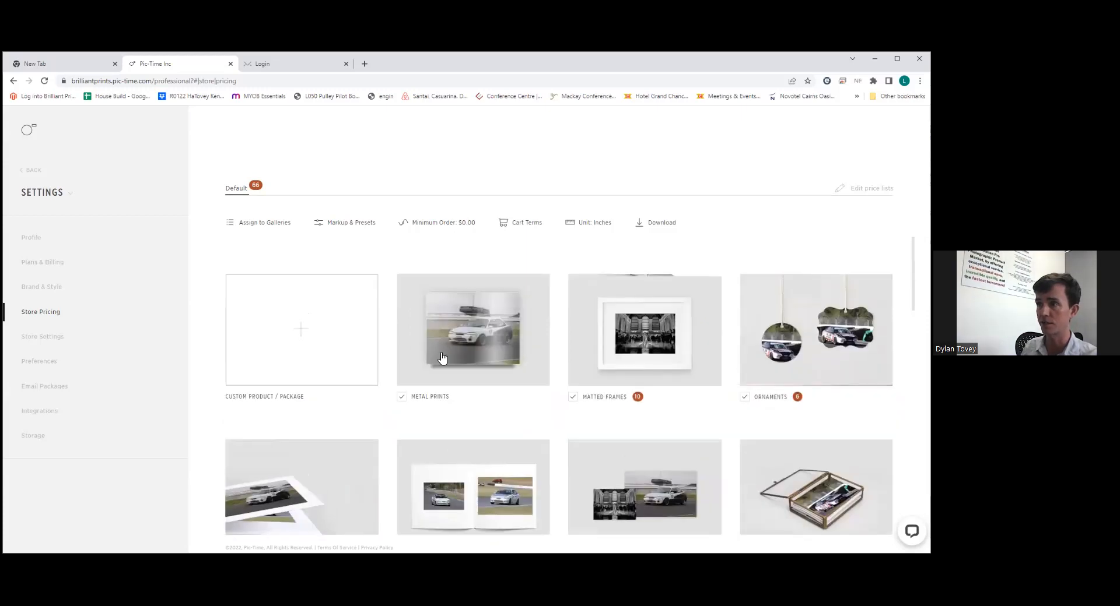
pyautogui.click(470, 323)
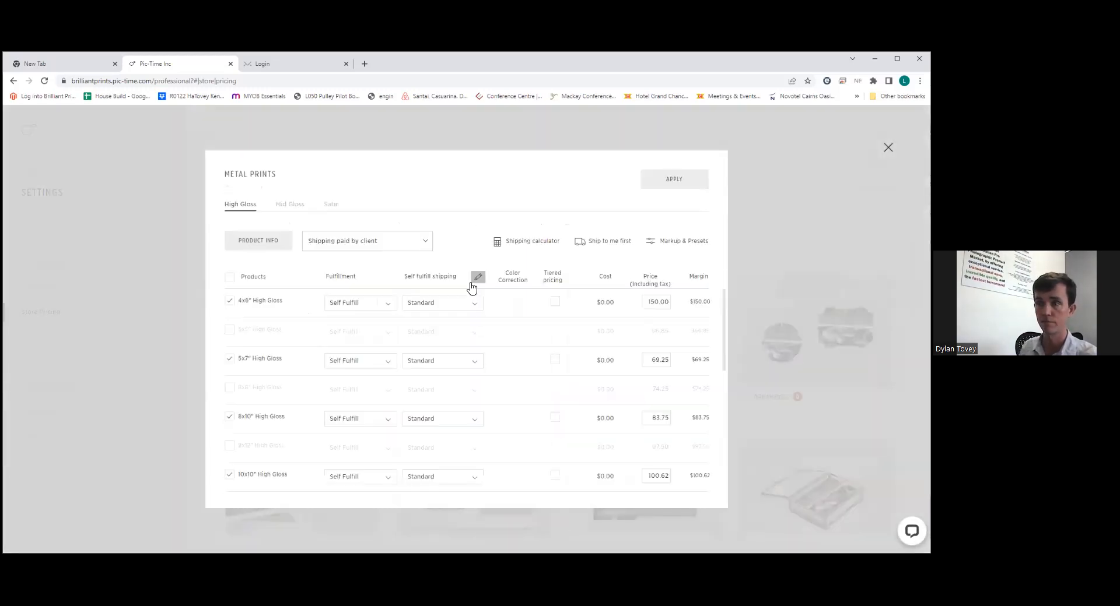
pyautogui.click(443, 303)
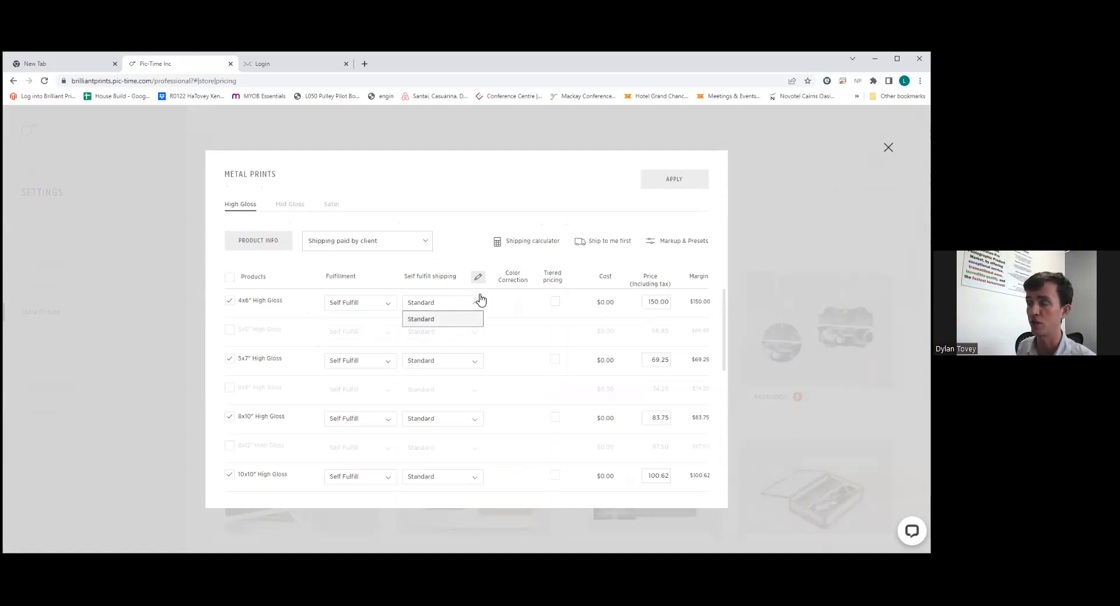
pyautogui.click(526, 311)
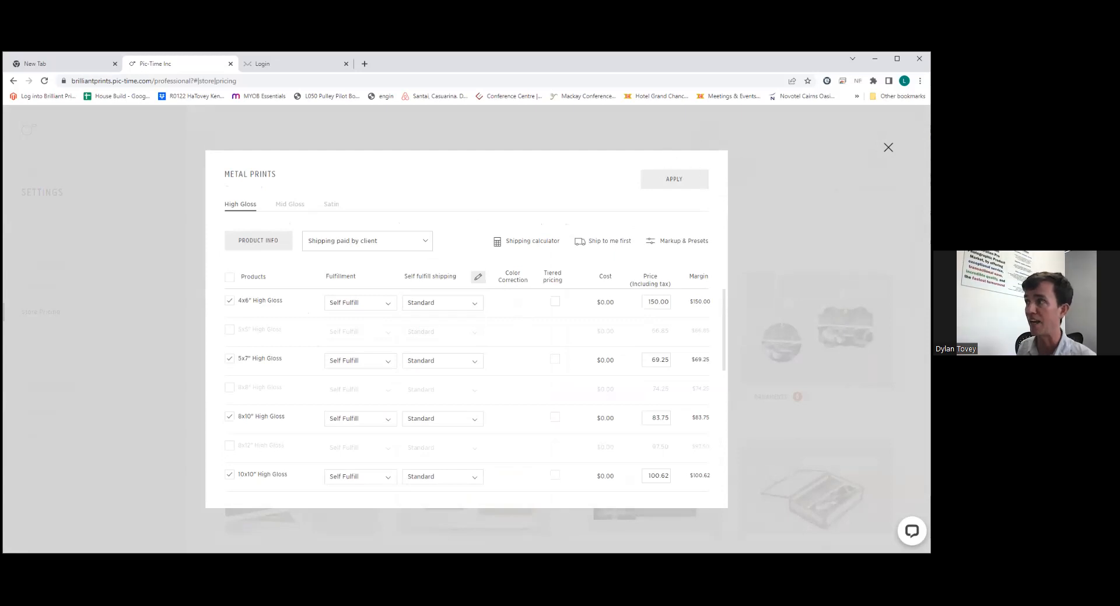
pyautogui.click(674, 179)
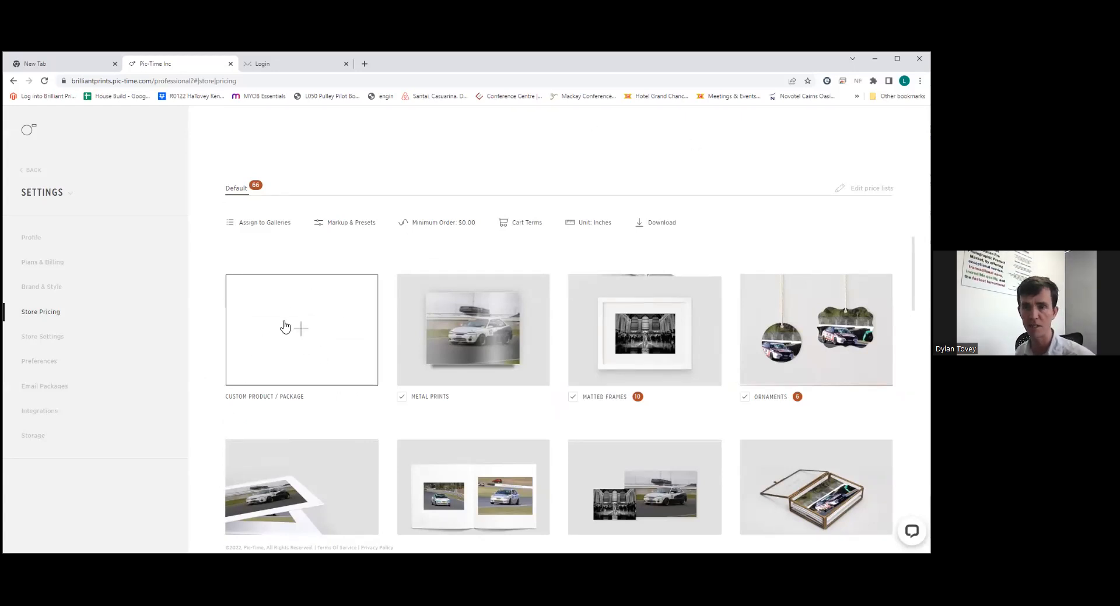
# Reorder the price list so that Matted Frames, Metal Prints and Prints come first and Ornaments follows Magazines.
pyautogui.click(320, 343)
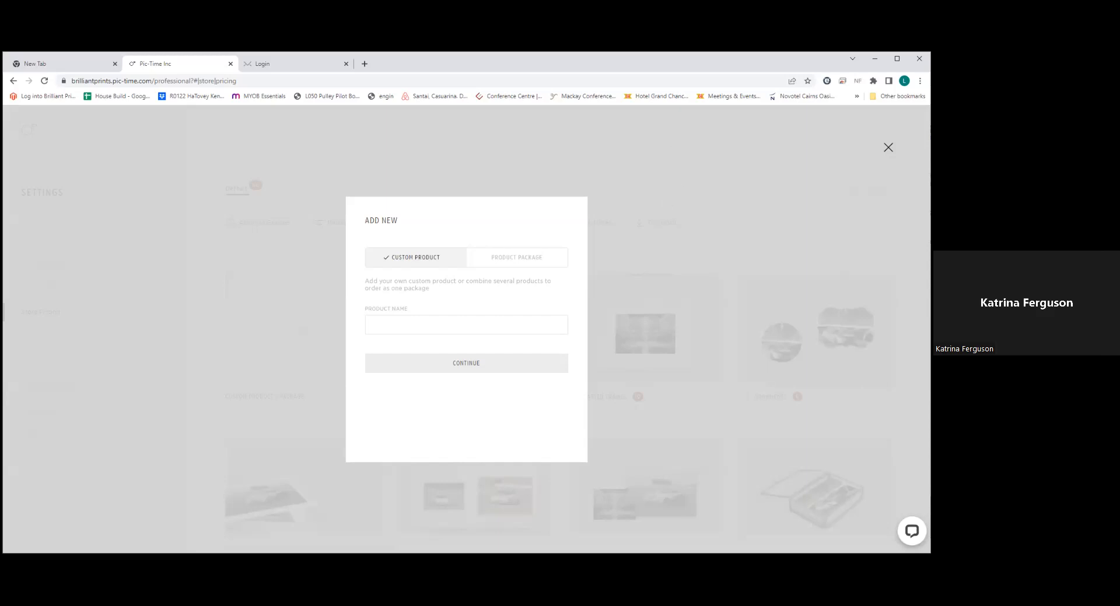
pyautogui.click(621, 234)
pyautogui.moveTo(474, 328); pyautogui.dragTo(810, 323)
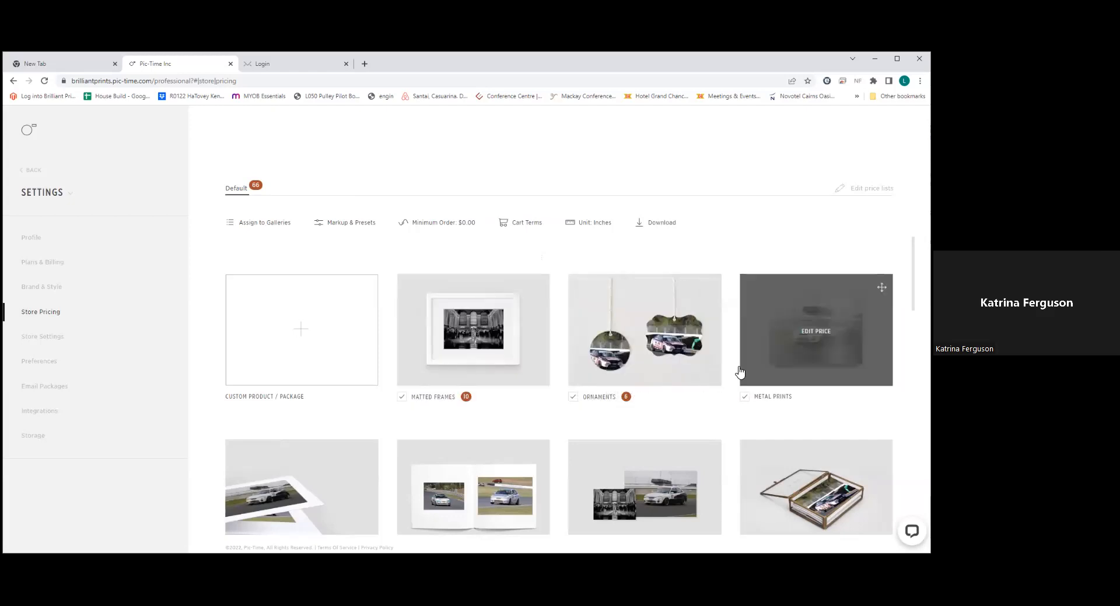
pyautogui.moveTo(633, 371); pyautogui.dragTo(618, 453)
pyautogui.moveTo(543, 436); pyautogui.dragTo(815, 293)
pyautogui.moveTo(810, 243); pyautogui.dragTo(820, 272)
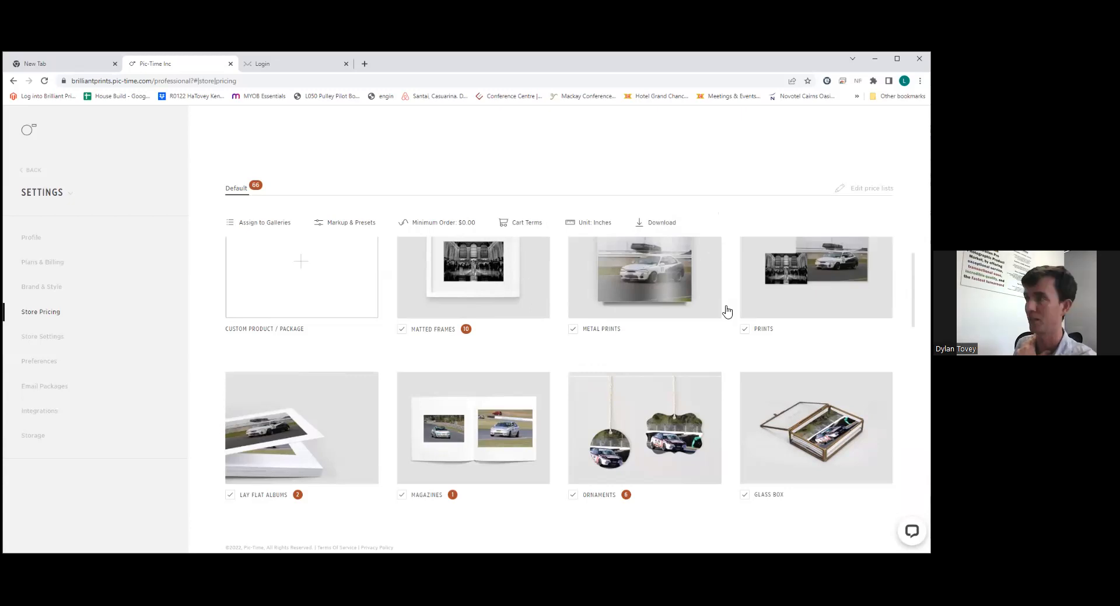
pyautogui.scroll(1, 648, 285)
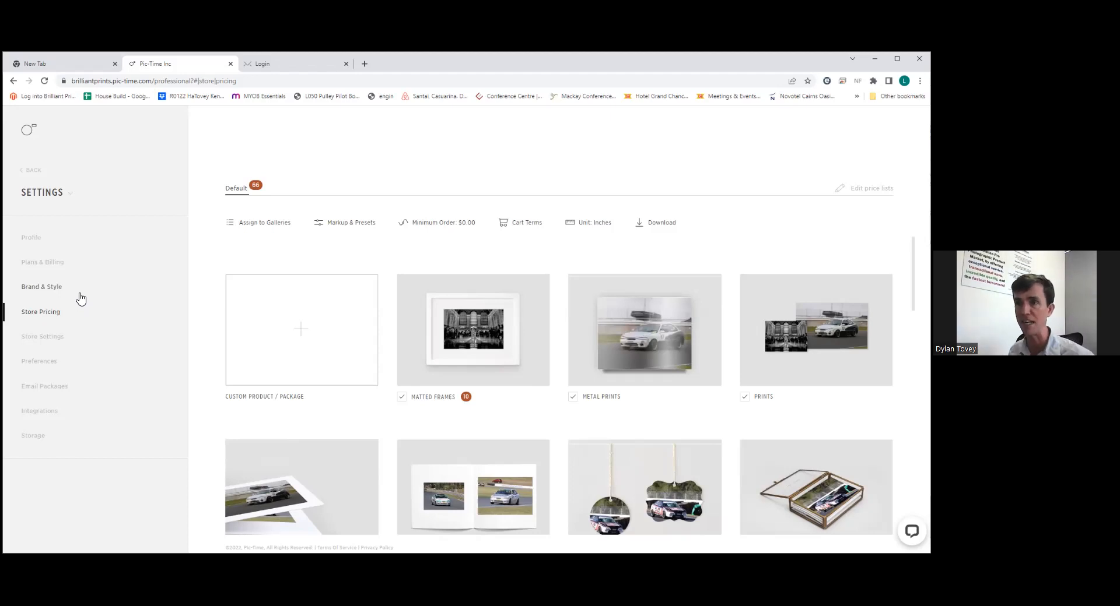
# Leave the settings, open the client gallery "New Gallery" and go to its shop.
pyautogui.click(30, 171)
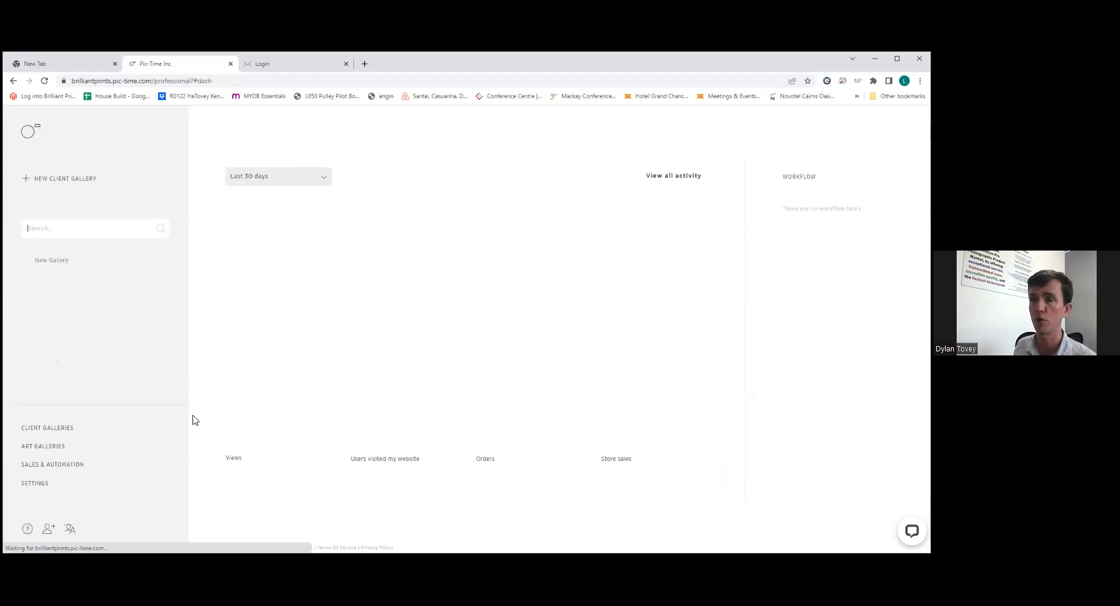
pyautogui.click(58, 427)
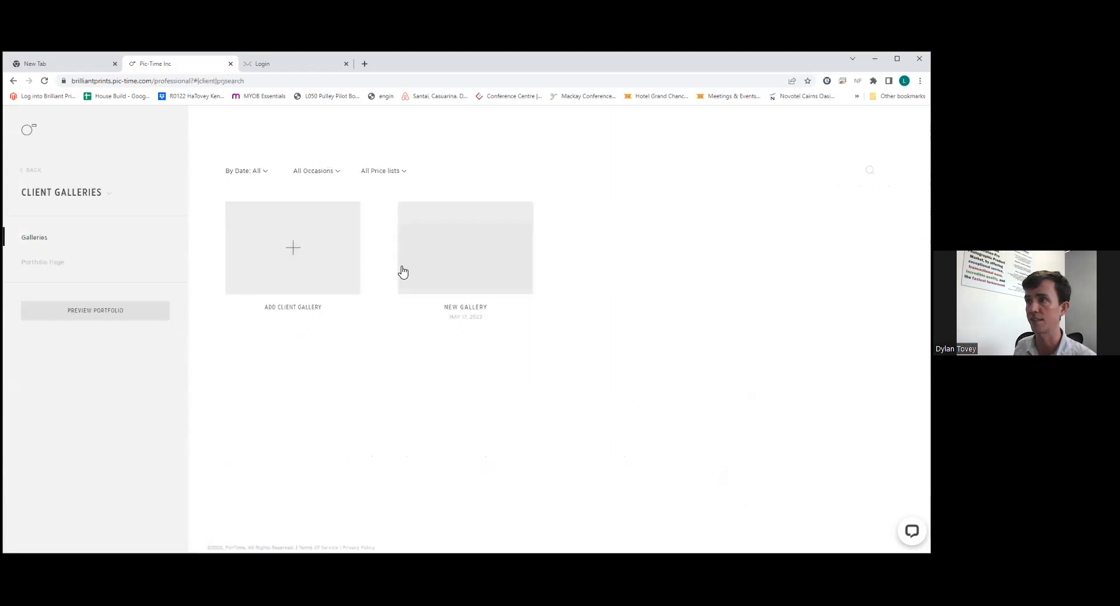
pyautogui.click(465, 247)
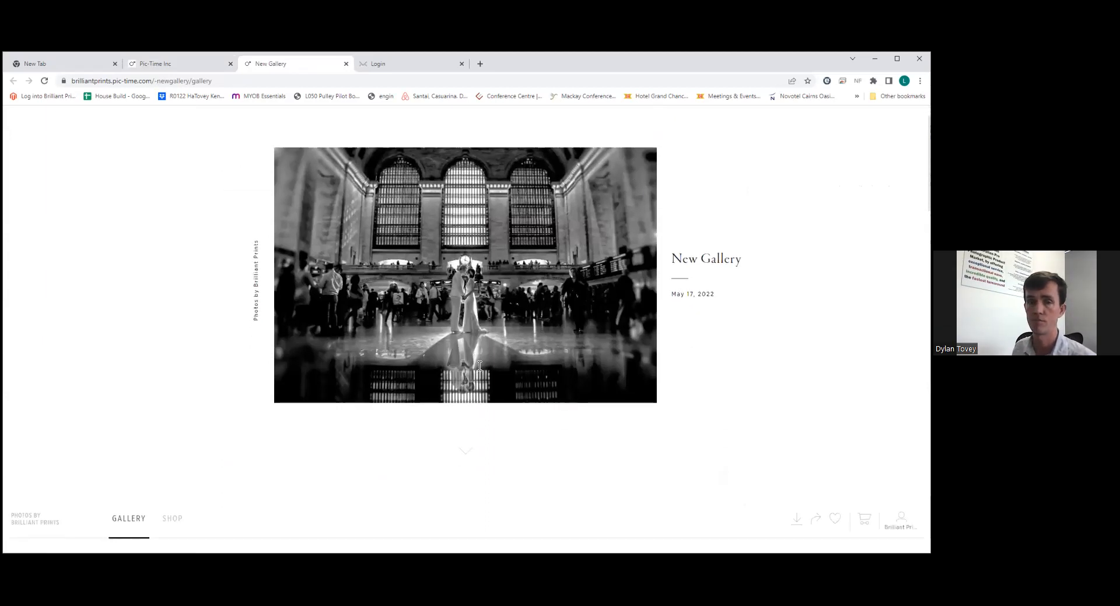
pyautogui.scroll(-5, 477, 369)
pyautogui.scroll(-3, 592, 316)
pyautogui.scroll(5, 592, 317)
pyautogui.moveTo(180, 400)
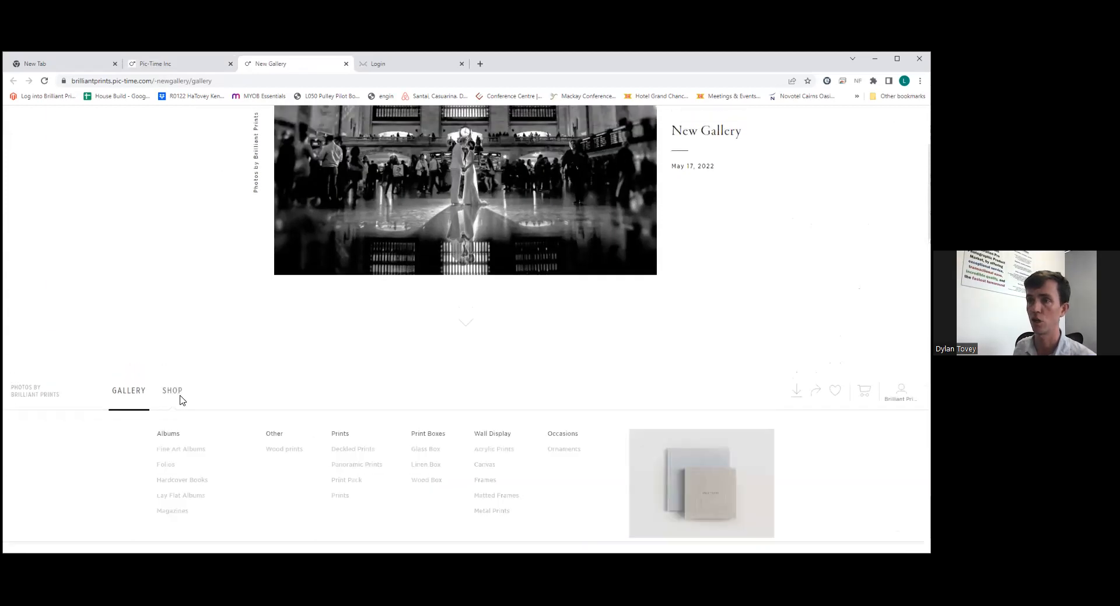
pyautogui.click(172, 392)
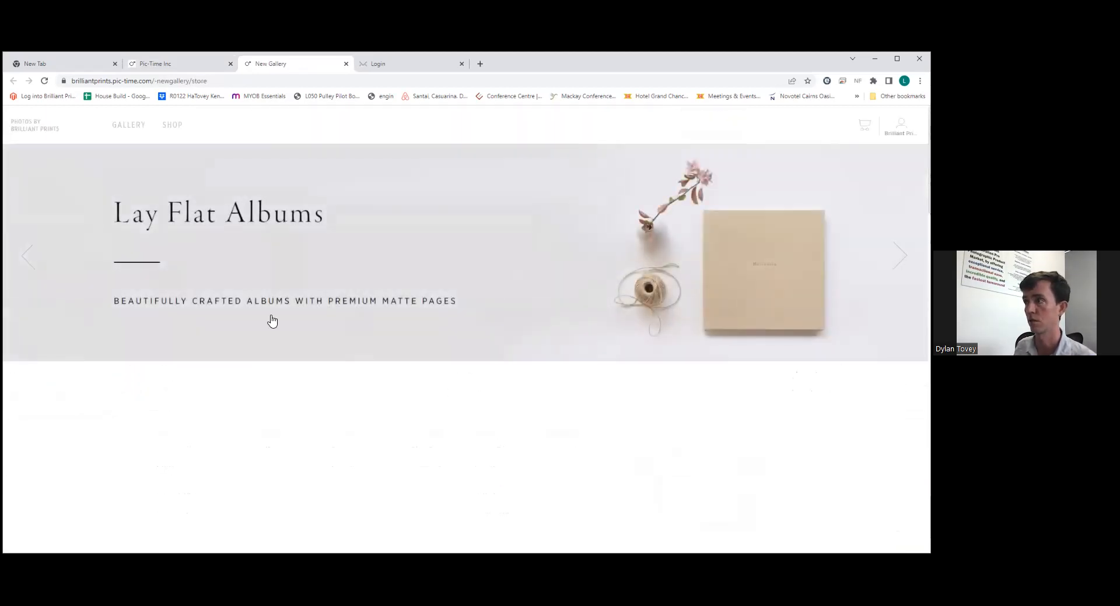
# Examine the order and presentation of the products in the client gallery's shop.
pyautogui.scroll(-3, 391, 259)
pyautogui.scroll(-2, 395, 264)
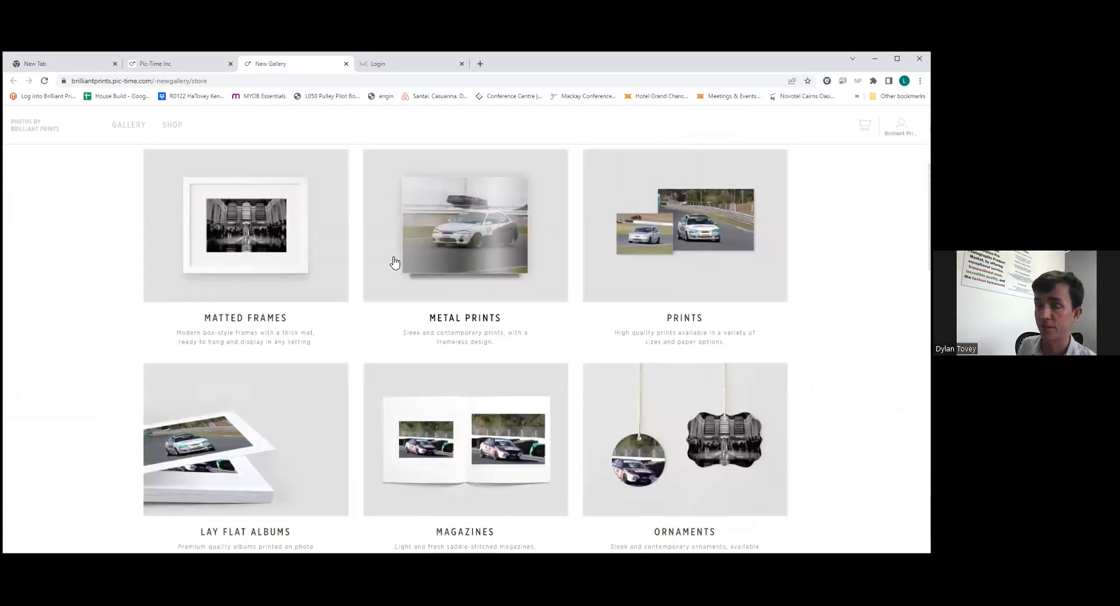
pyautogui.scroll(3, 492, 286)
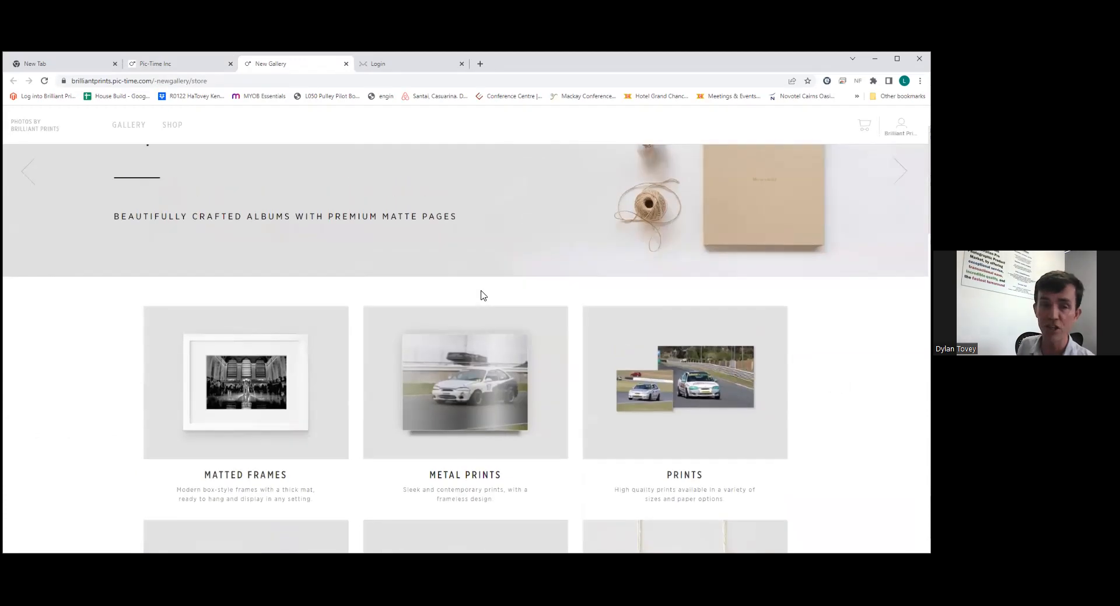
pyautogui.scroll(-1, 493, 320)
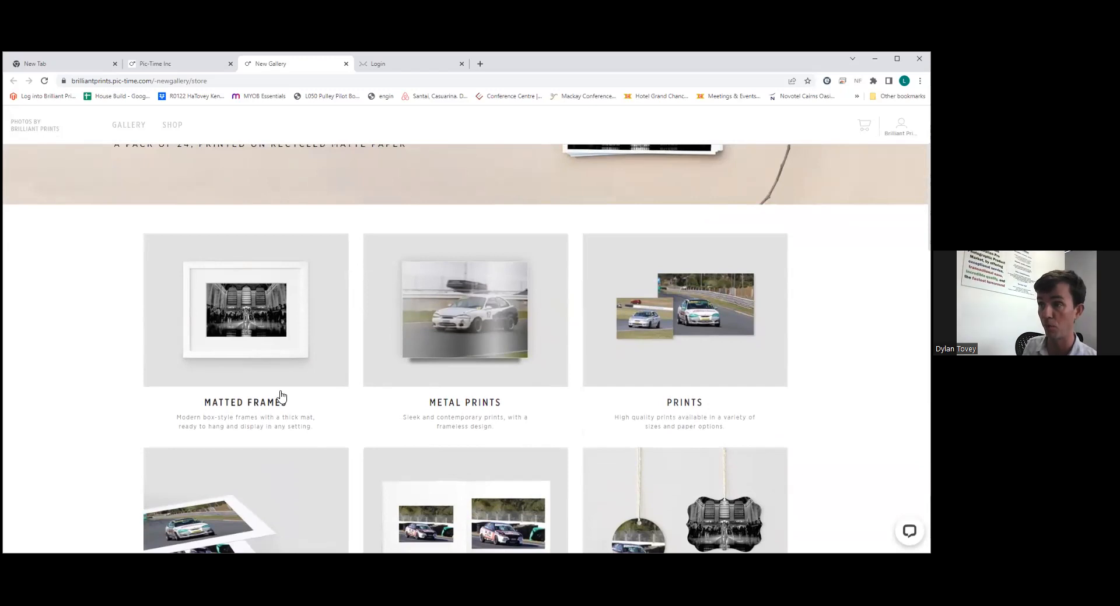
pyautogui.scroll(-3, 630, 310)
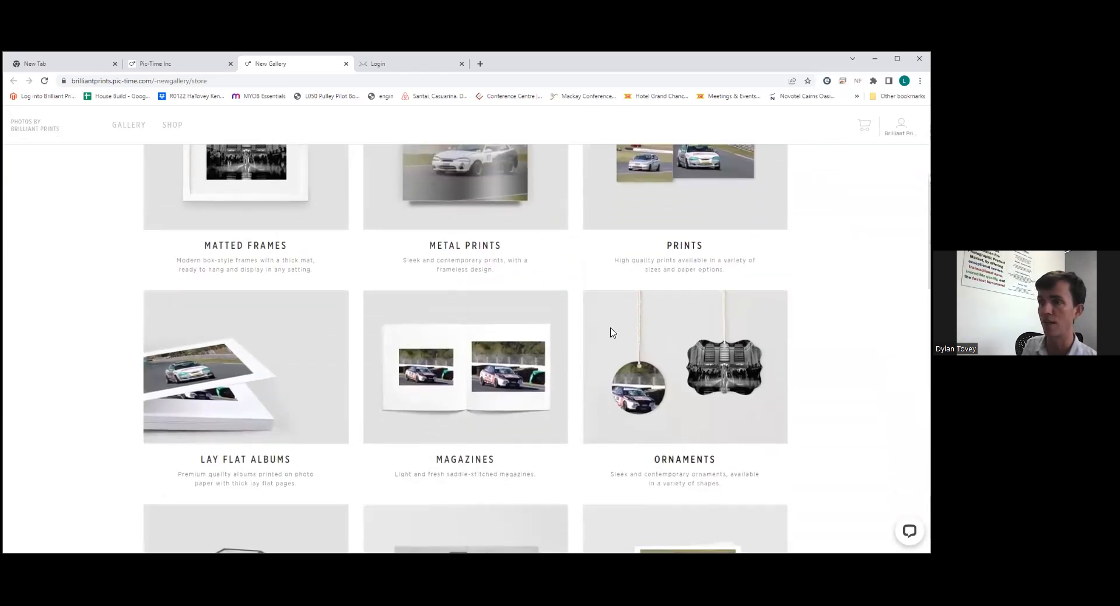
pyautogui.scroll(1, 509, 376)
pyautogui.scroll(1, 510, 371)
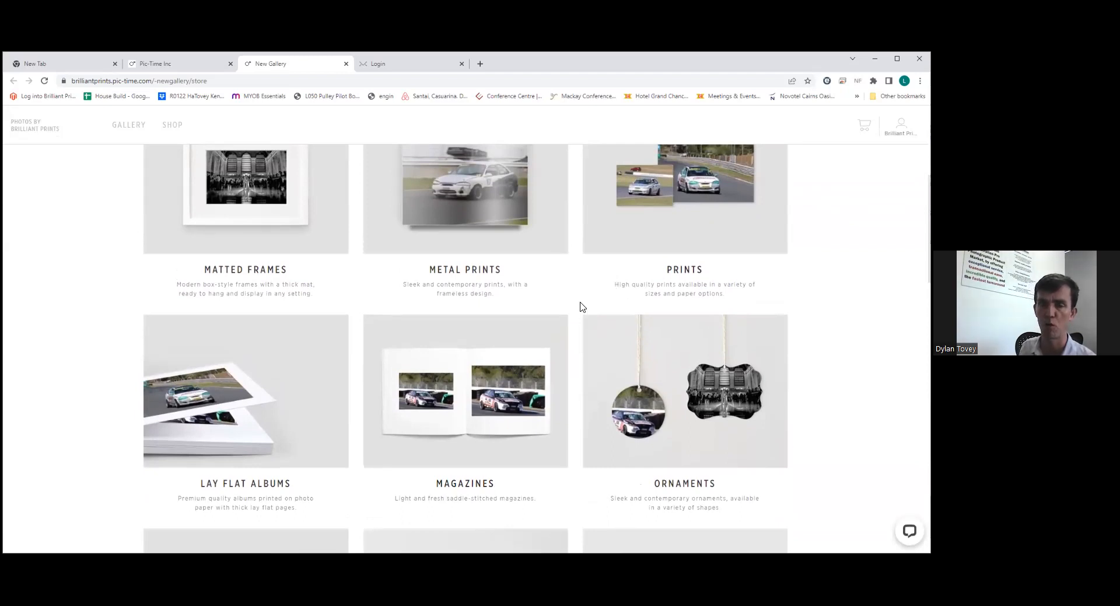
pyautogui.scroll(5, 580, 307)
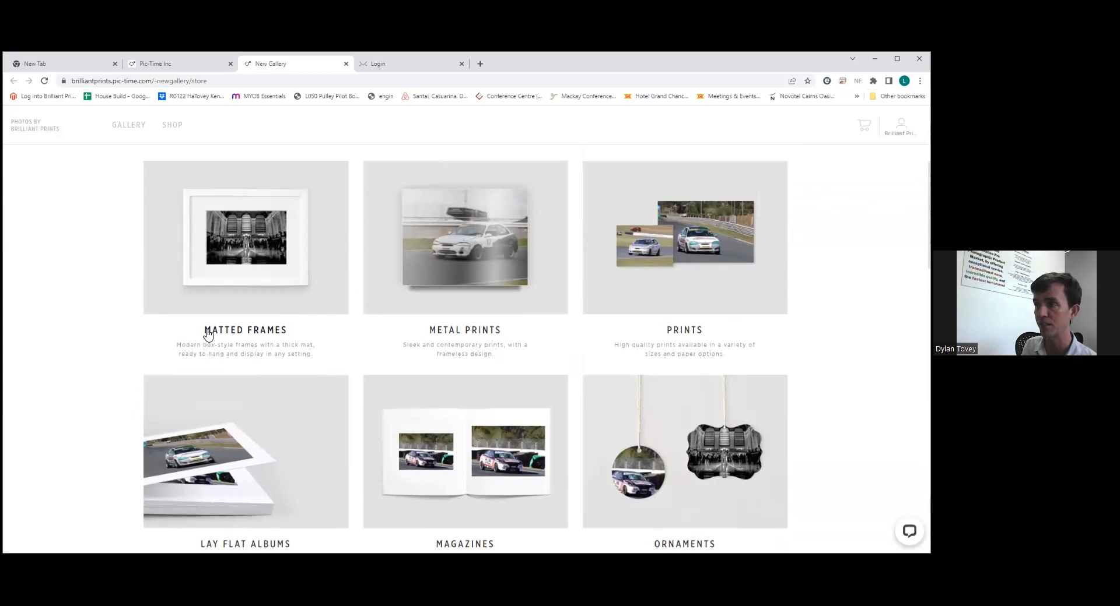
pyautogui.scroll(1, 285, 507)
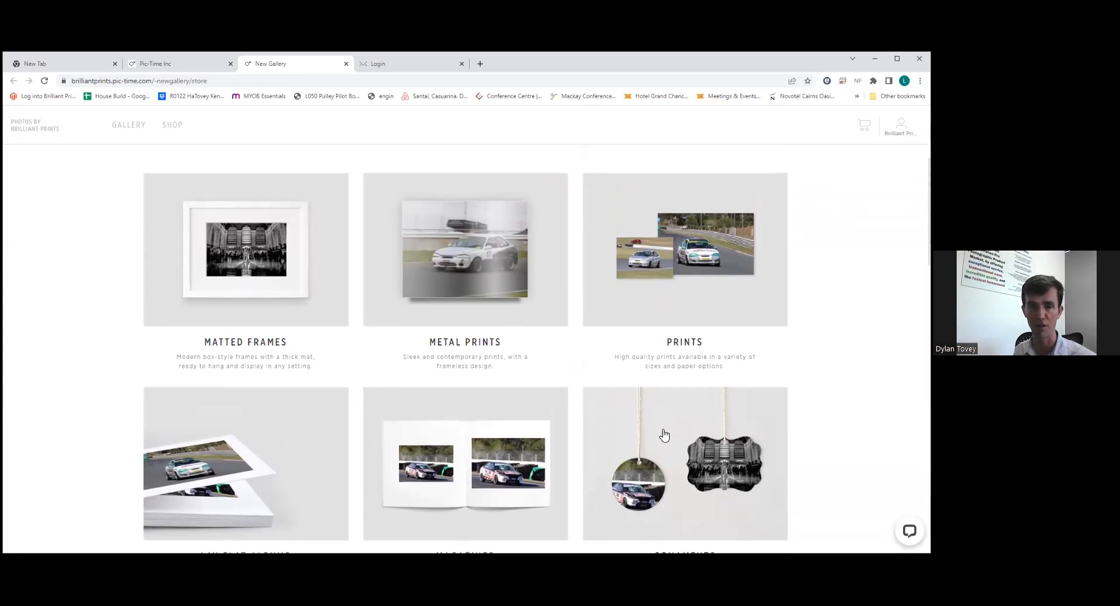
pyautogui.scroll(-3, 663, 433)
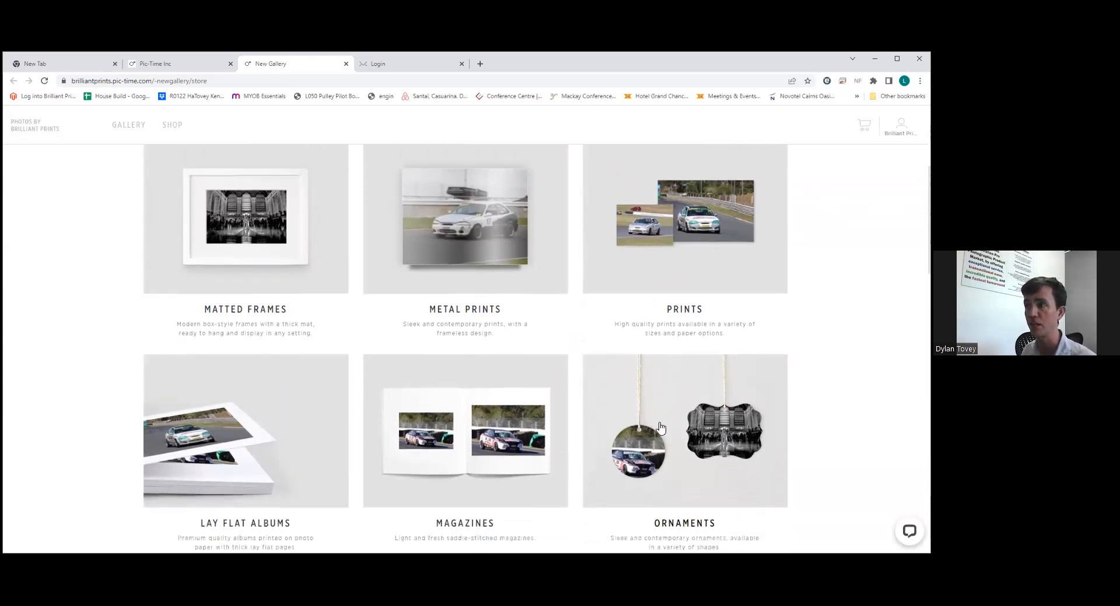
pyautogui.scroll(-6, 663, 429)
pyautogui.scroll(7, 665, 408)
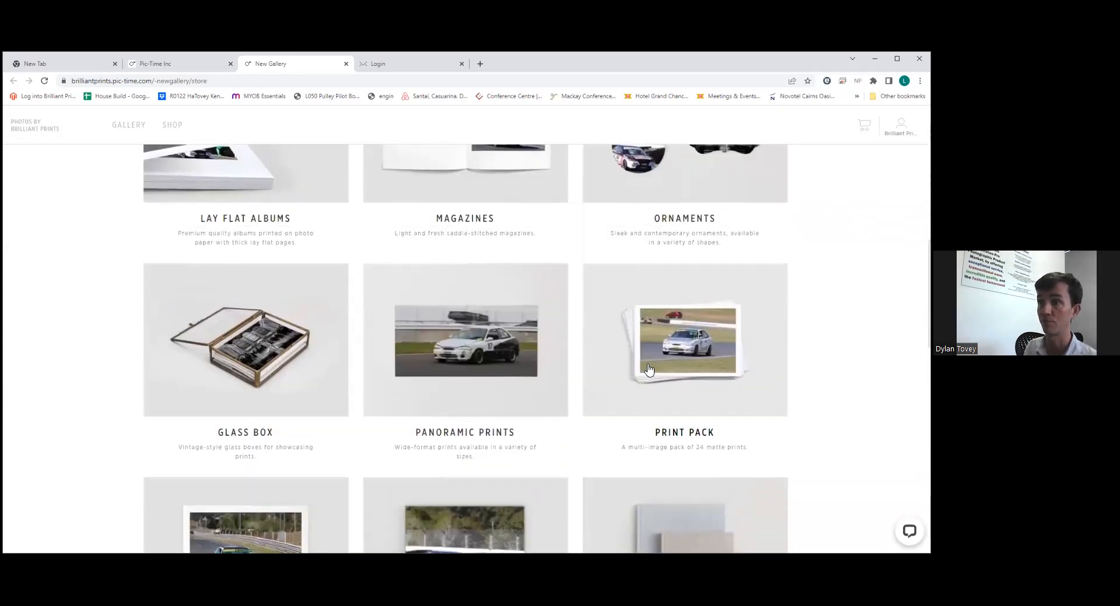
pyautogui.scroll(4, 492, 350)
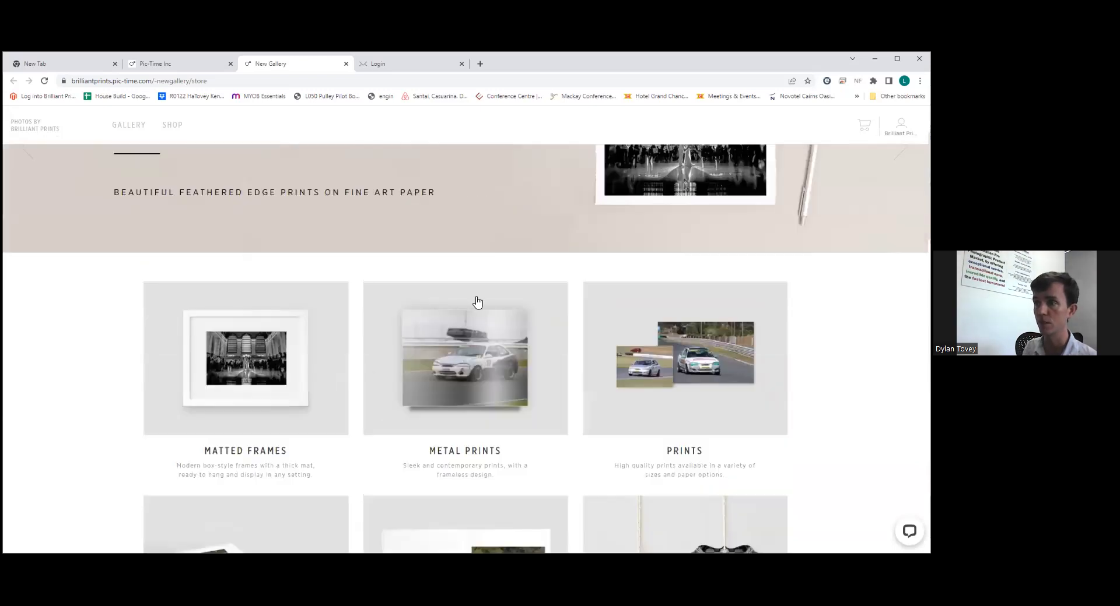
# Open Metal Prints in the shop, preview the 10x13" and 20x24" sizes and choose the 10x10" size.
pyautogui.click(473, 365)
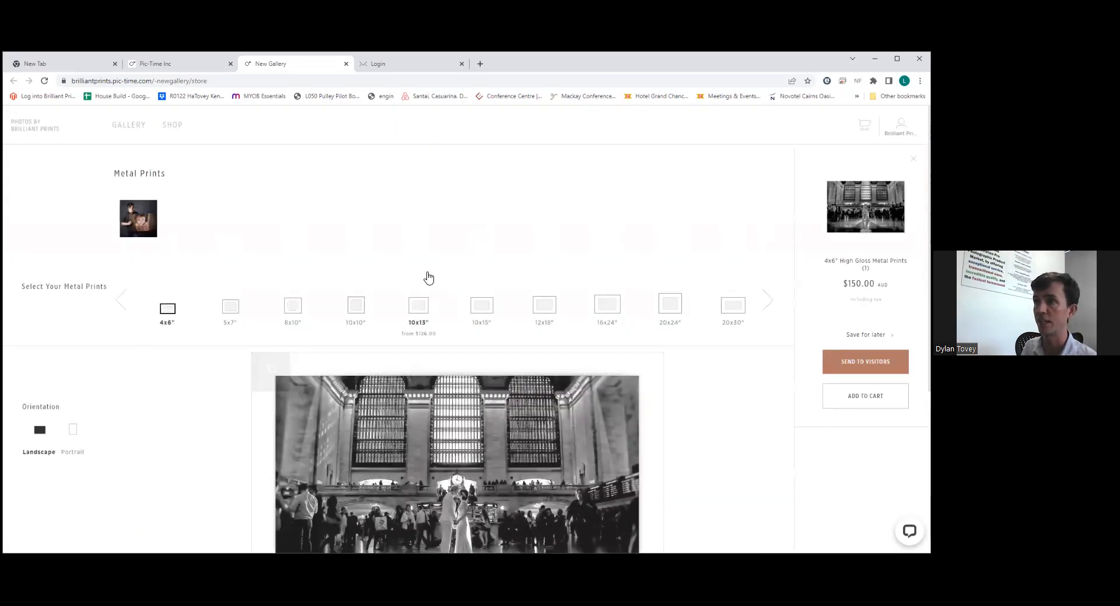
pyautogui.scroll(-2, 428, 278)
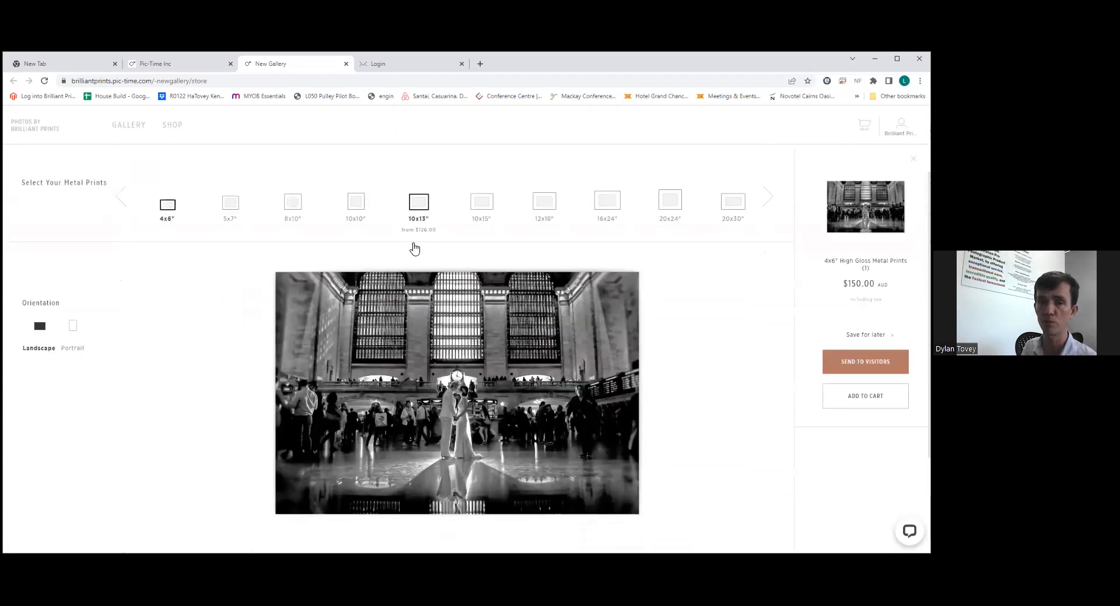
pyautogui.scroll(1, 415, 247)
pyautogui.click(421, 243)
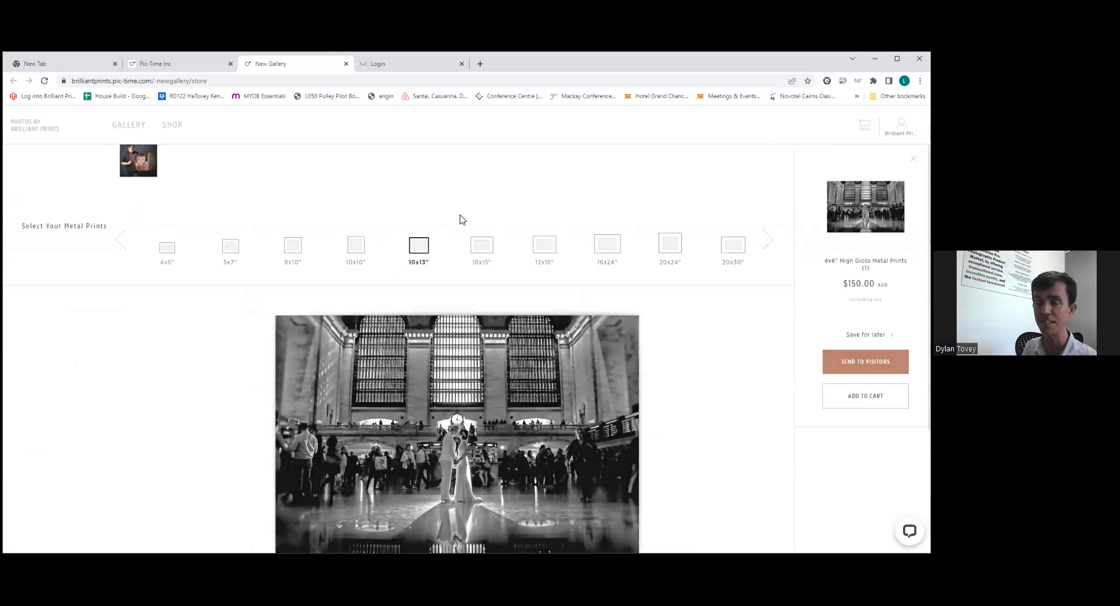
pyautogui.scroll(-1, 487, 192)
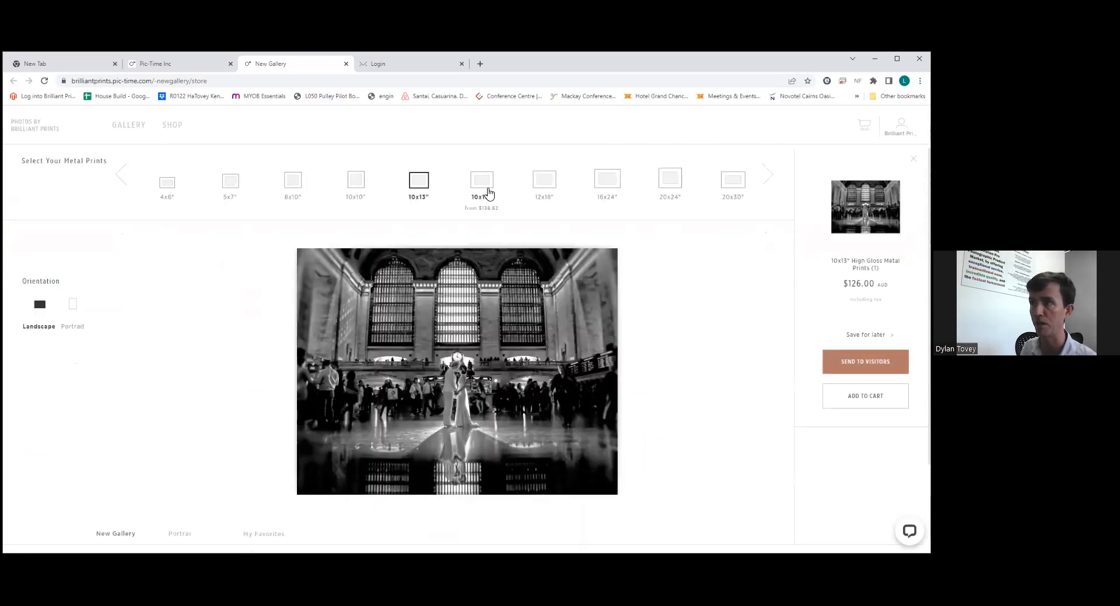
pyautogui.click(671, 178)
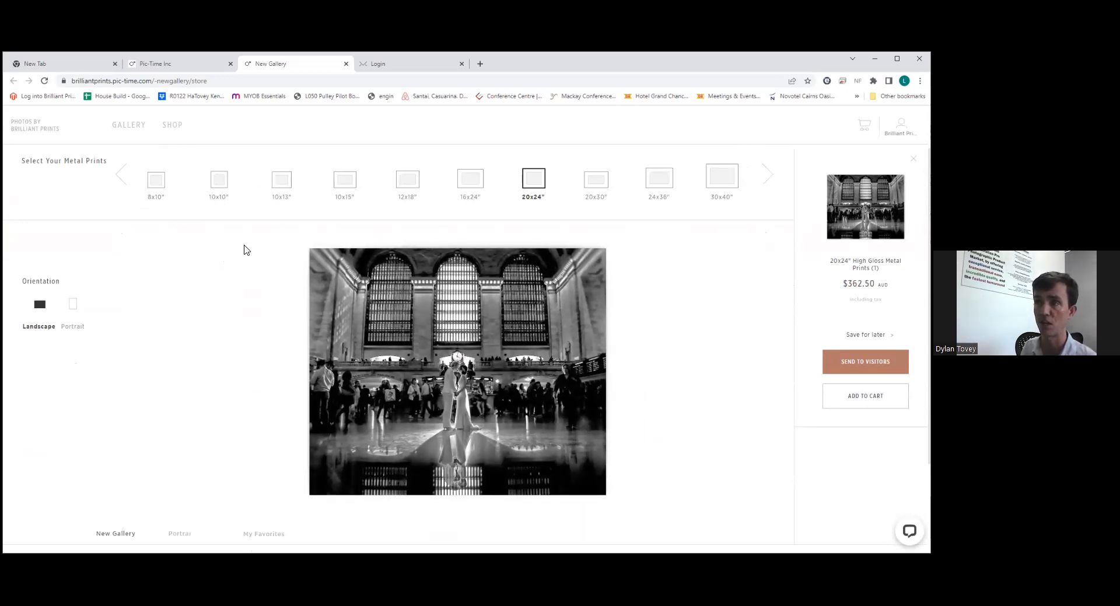
pyautogui.click(219, 181)
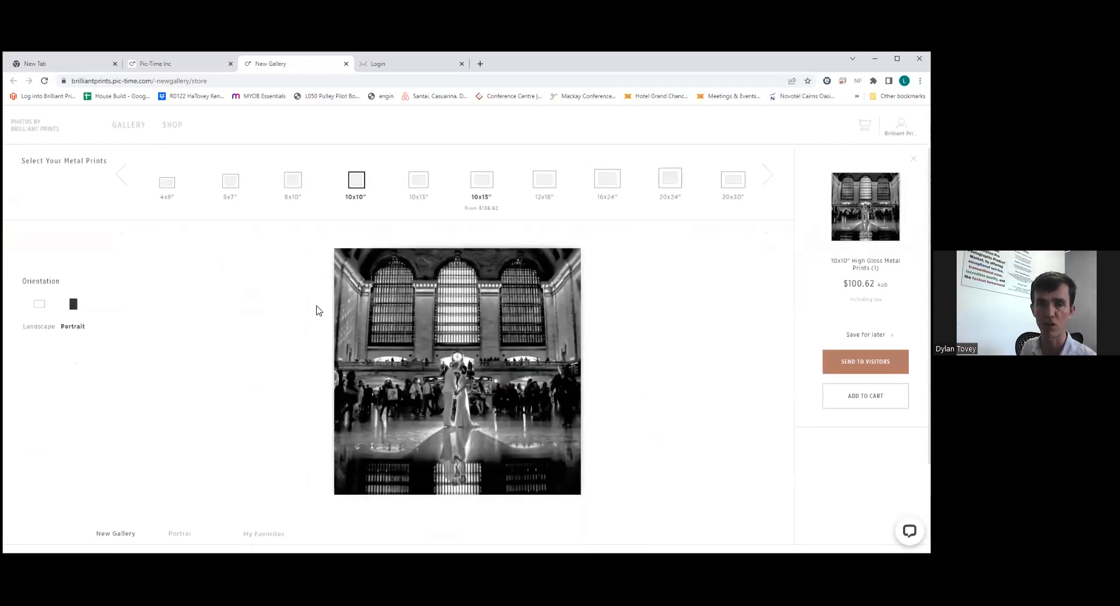
pyautogui.moveTo(520, 303)
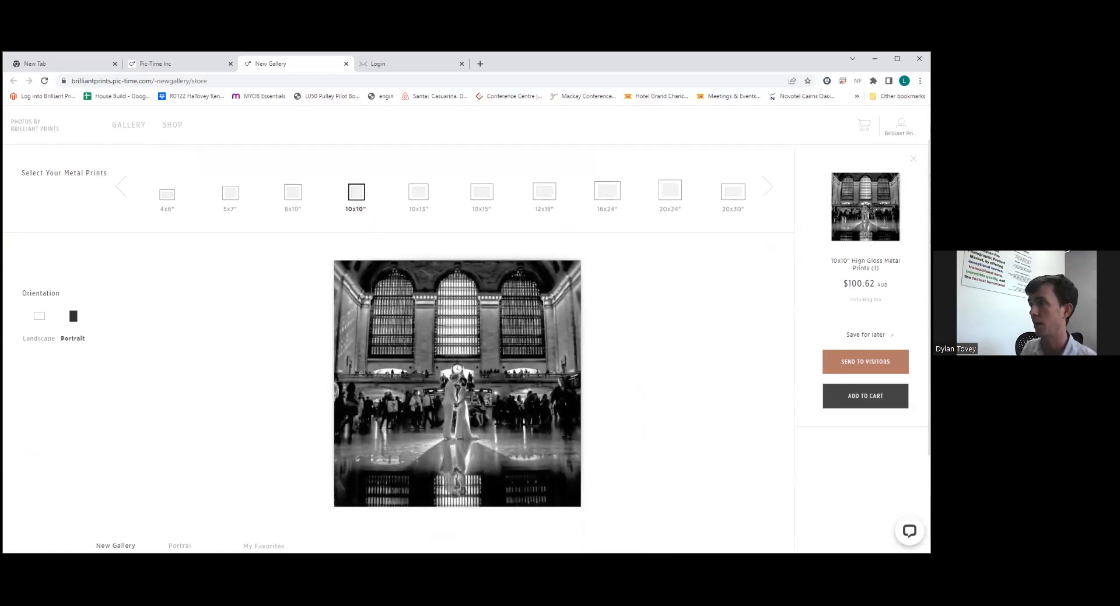
# Add the 10x10" High Gloss metal print to the cart, proceed to checkout and review the shopping cart.
pyautogui.click(865, 397)
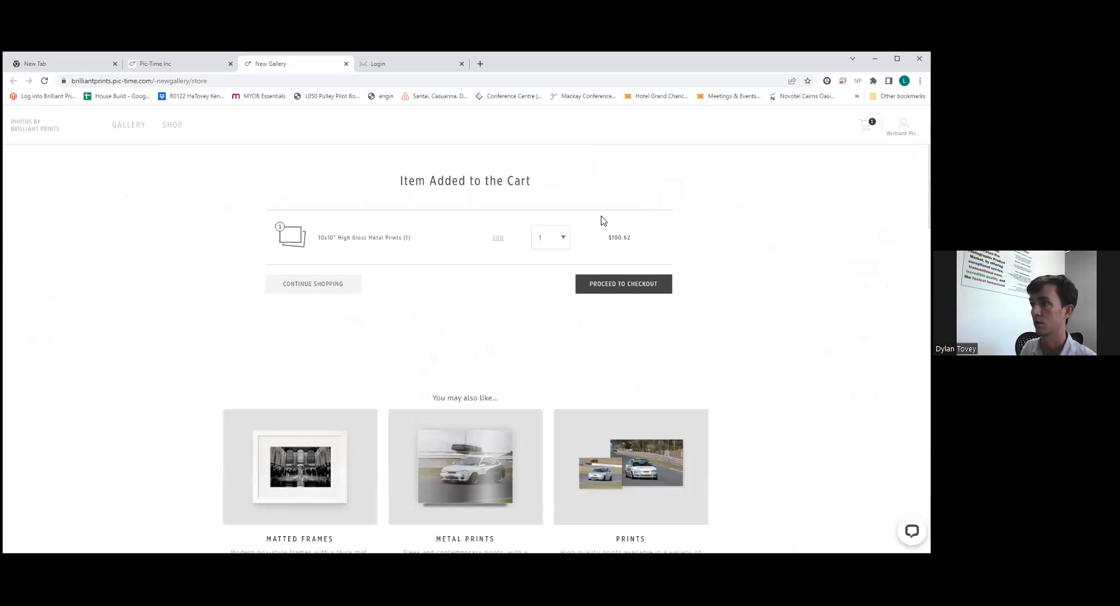
pyautogui.click(649, 286)
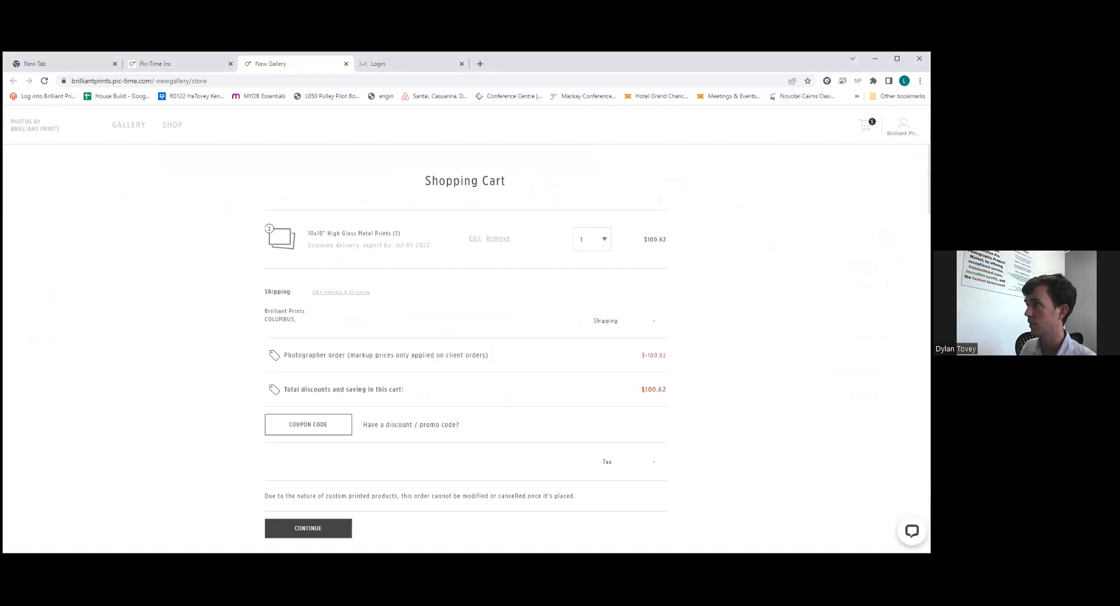
pyautogui.scroll(-1, 680, 272)
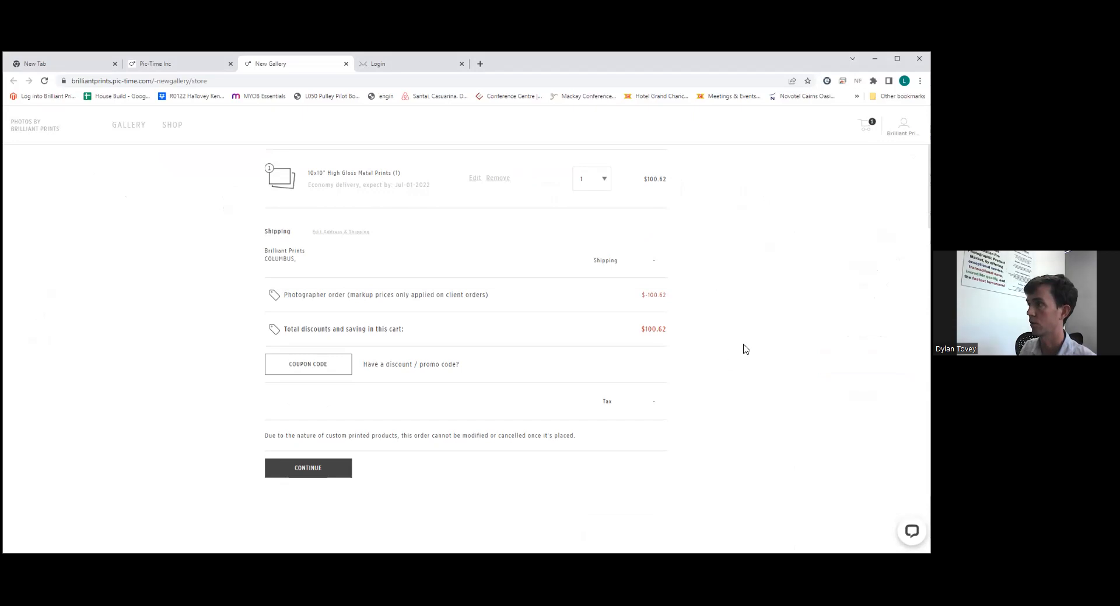
# Review the cart's shipping, discount and tax lines and continue to the shipping details.
pyautogui.scroll(-1, 642, 318)
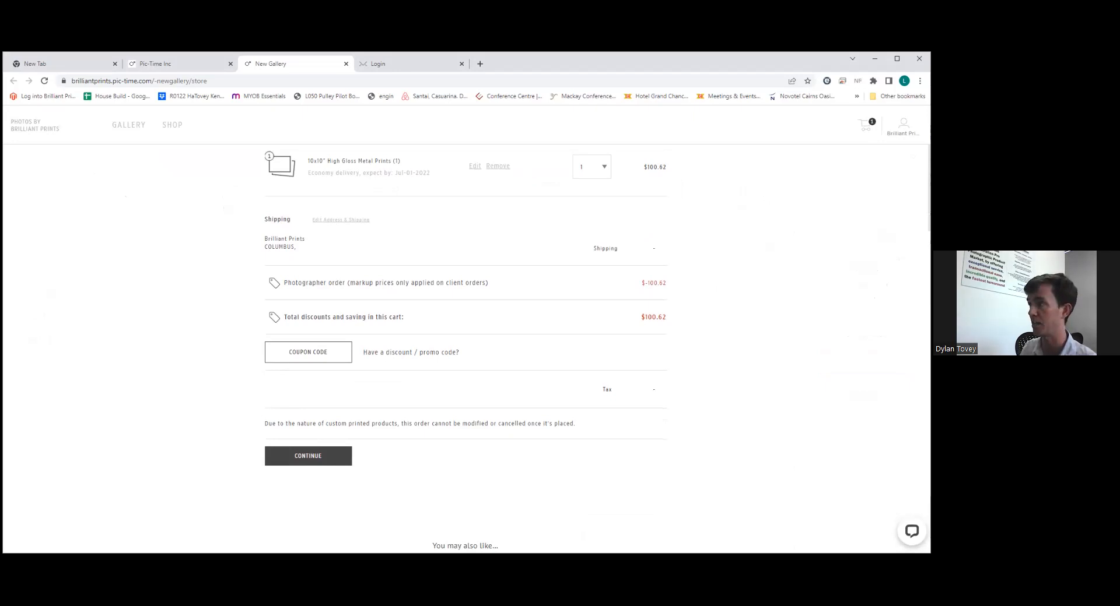
pyautogui.scroll(1, 548, 229)
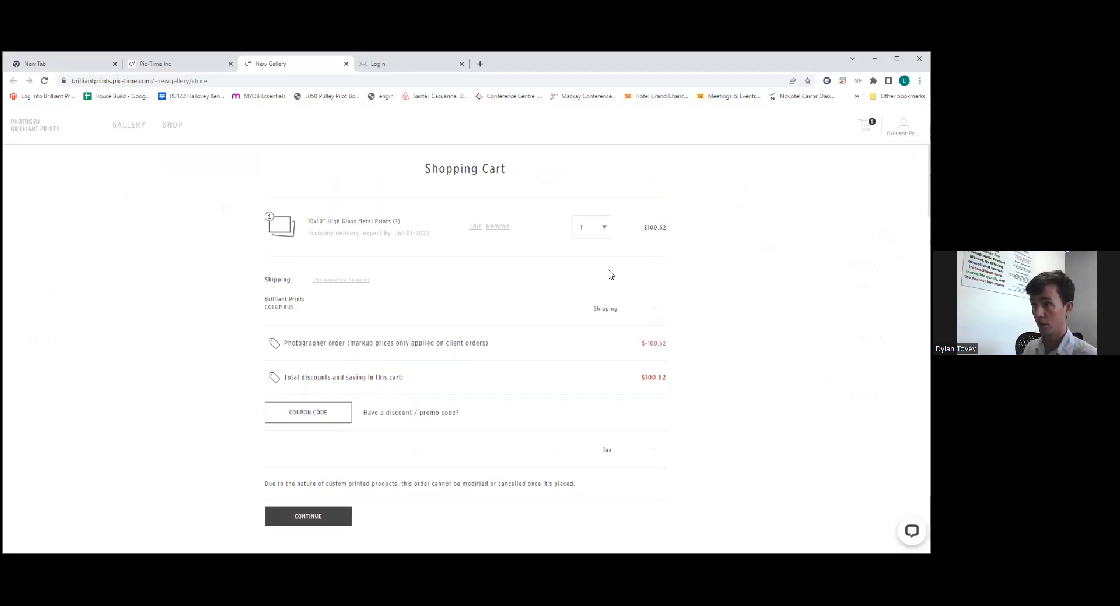
pyautogui.scroll(1, 278, 489)
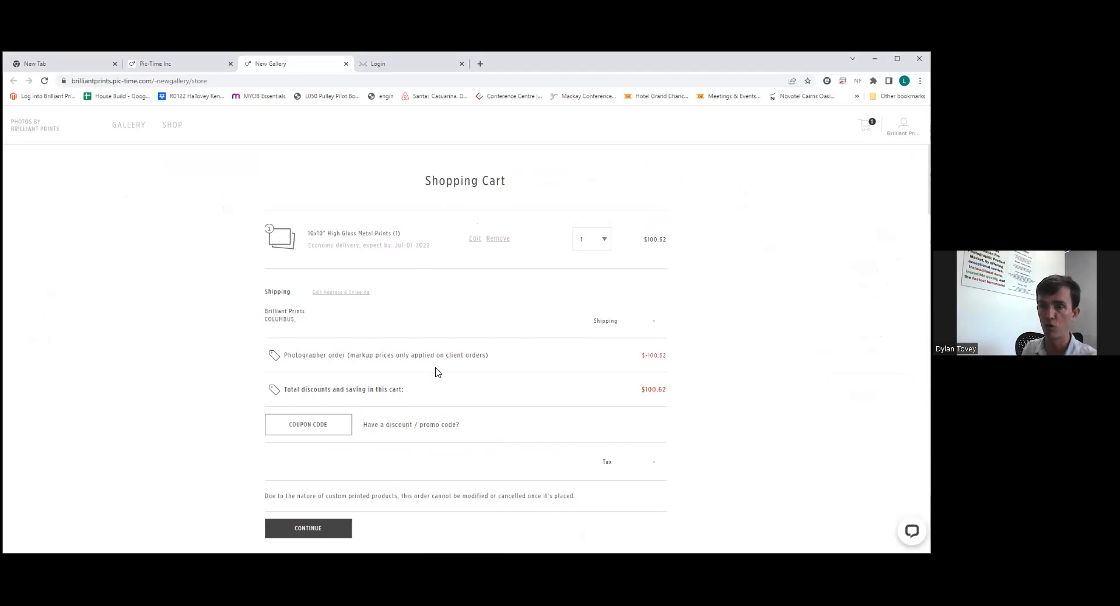
pyautogui.scroll(-1, 615, 277)
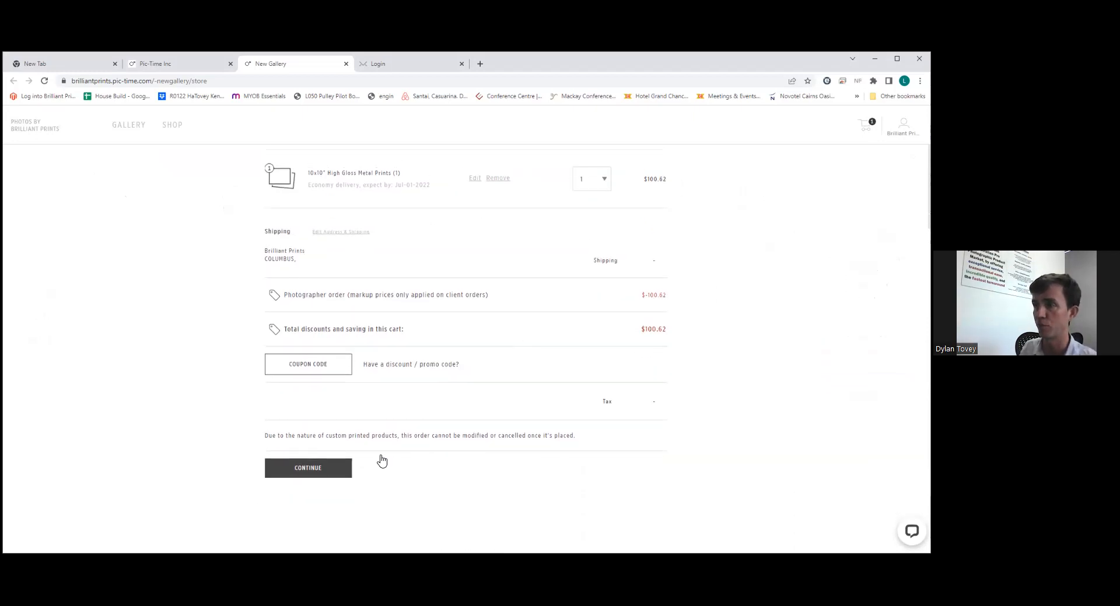
pyautogui.click(311, 470)
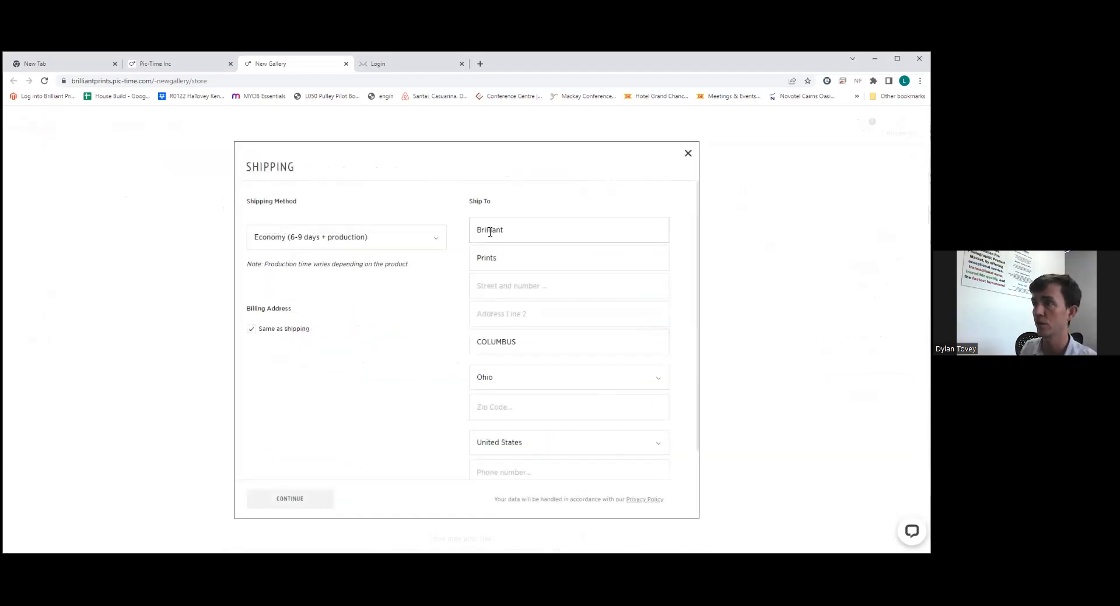
# Fill in the recipient's name, address and phone from a saved Australian address, submit the shipping details and dismiss the notice.
pyautogui.click(512, 289)
pyautogui.click(700, 280)
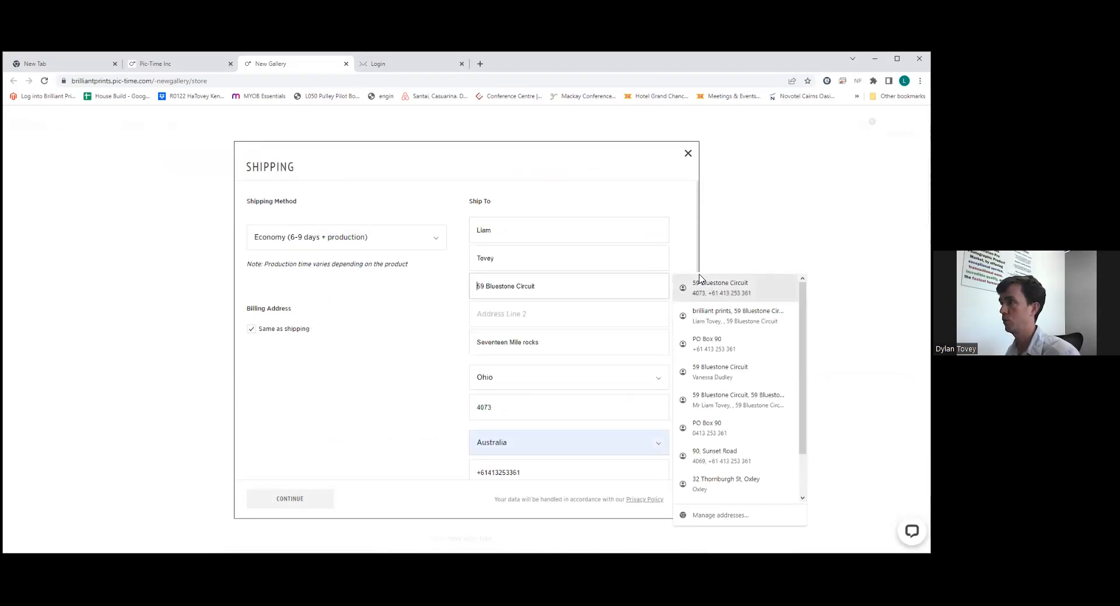
pyautogui.click(705, 285)
pyautogui.scroll(-1, 478, 396)
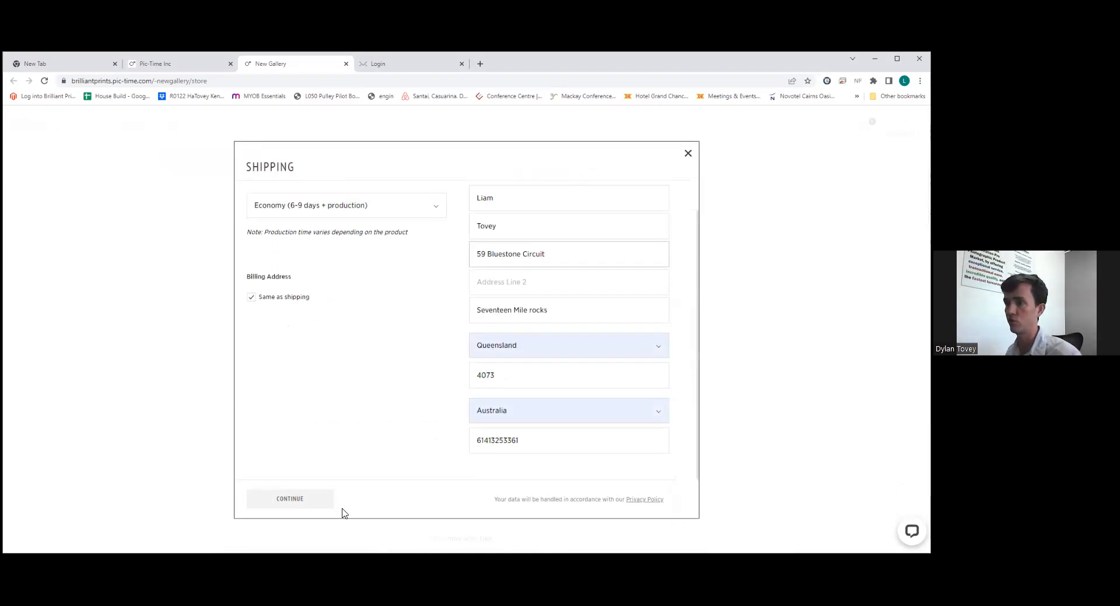
pyautogui.click(312, 507)
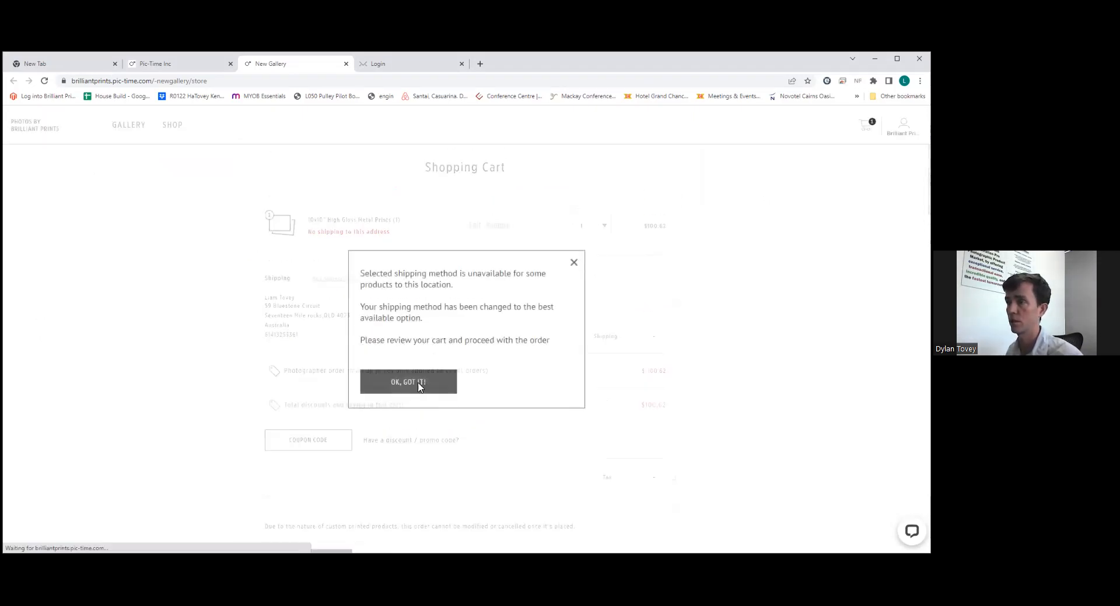
pyautogui.click(427, 396)
# Reopen the shipping details from the cart, set the shipping method to Rush (1-2 days + production), and submit them.
pyautogui.scroll(-3, 498, 305)
pyautogui.scroll(-1, 408, 350)
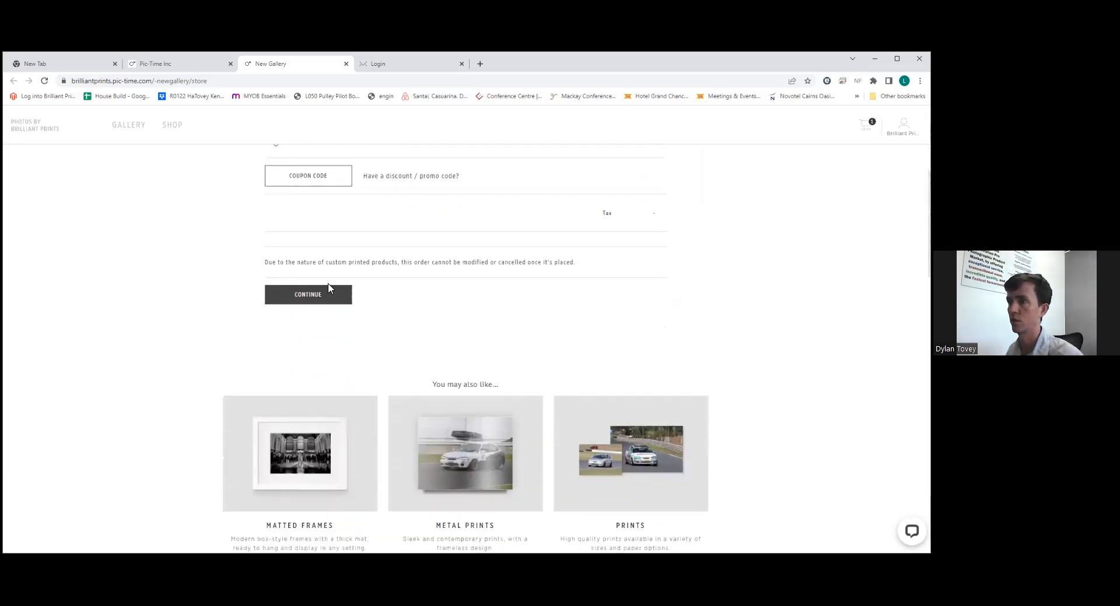
pyautogui.click(320, 294)
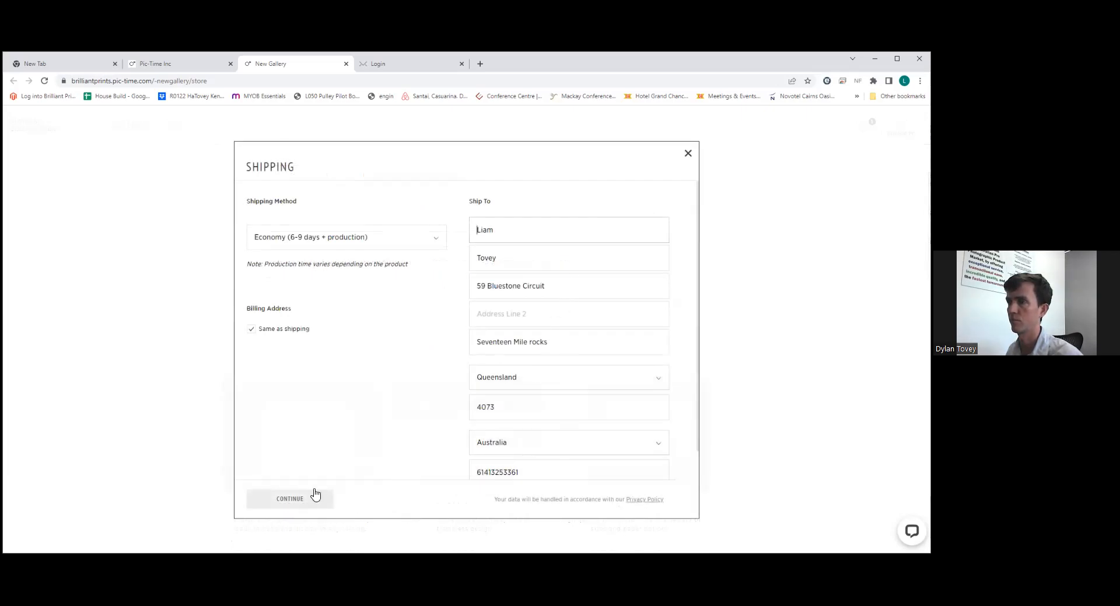
pyautogui.click(359, 242)
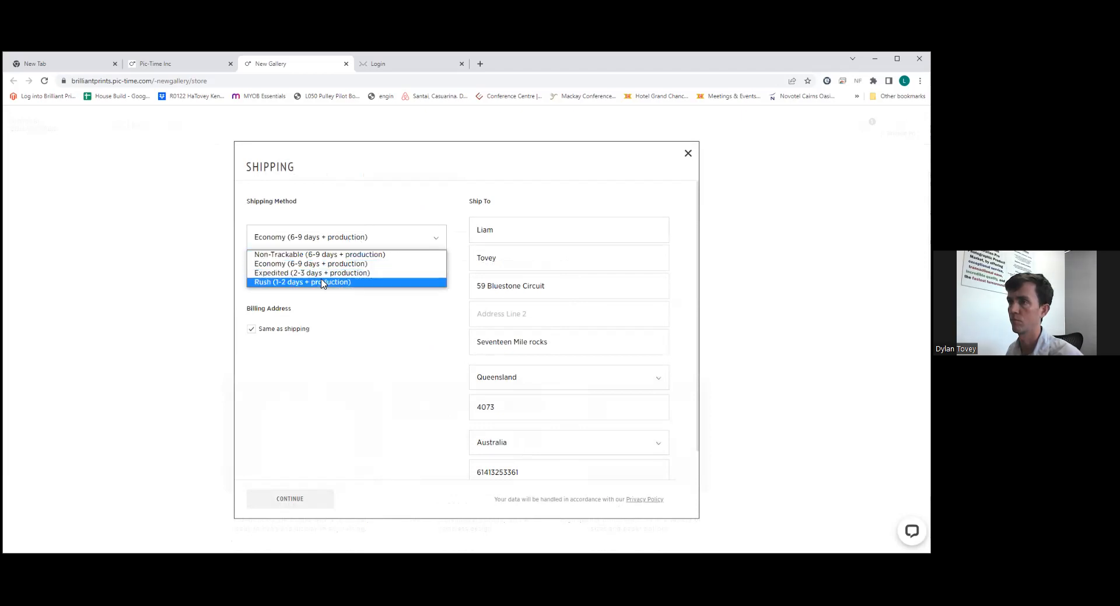
pyautogui.click(320, 282)
pyautogui.click(276, 503)
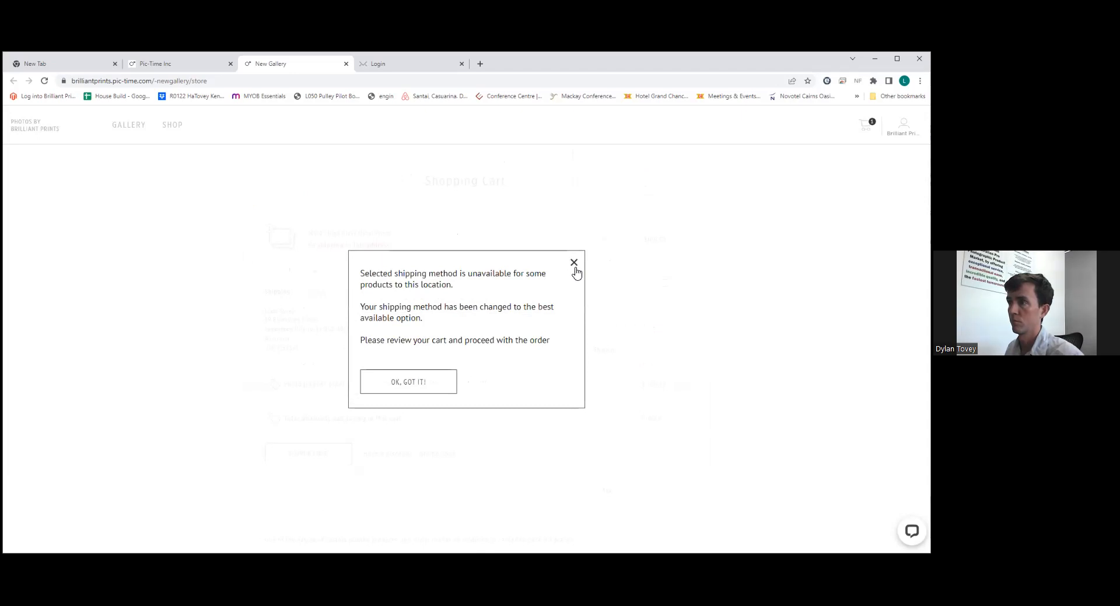
pyautogui.click(573, 263)
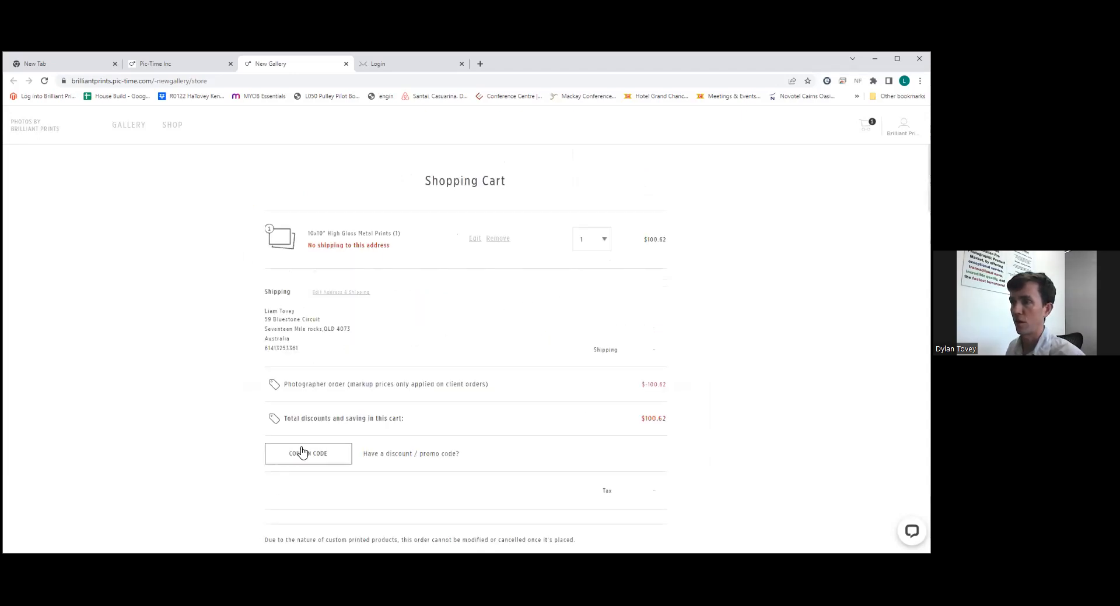
pyautogui.click(333, 292)
pyautogui.click(528, 233)
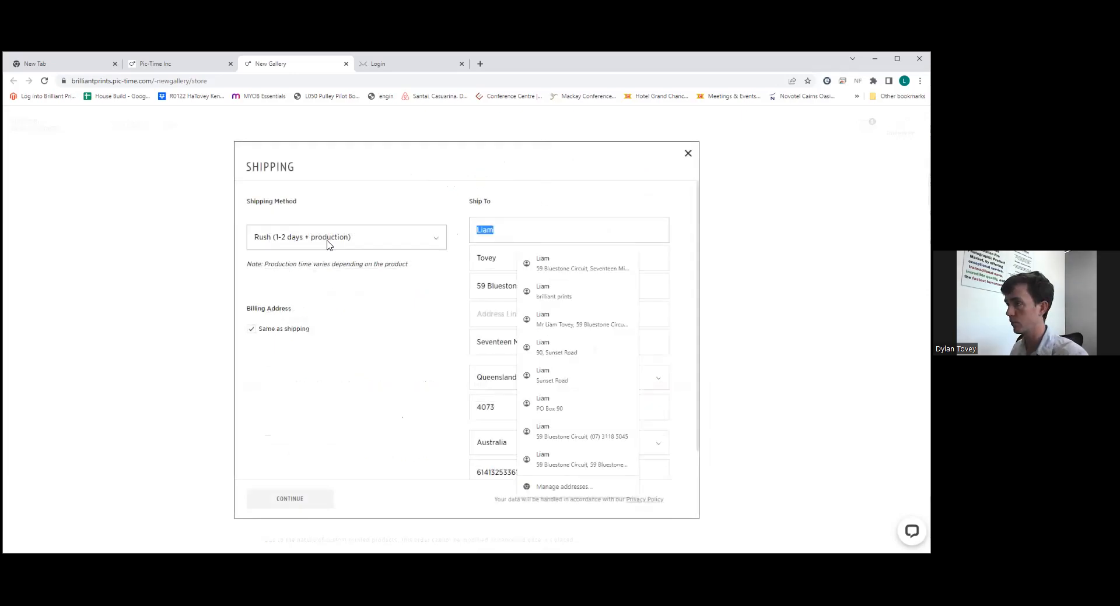
pyautogui.write('Be')
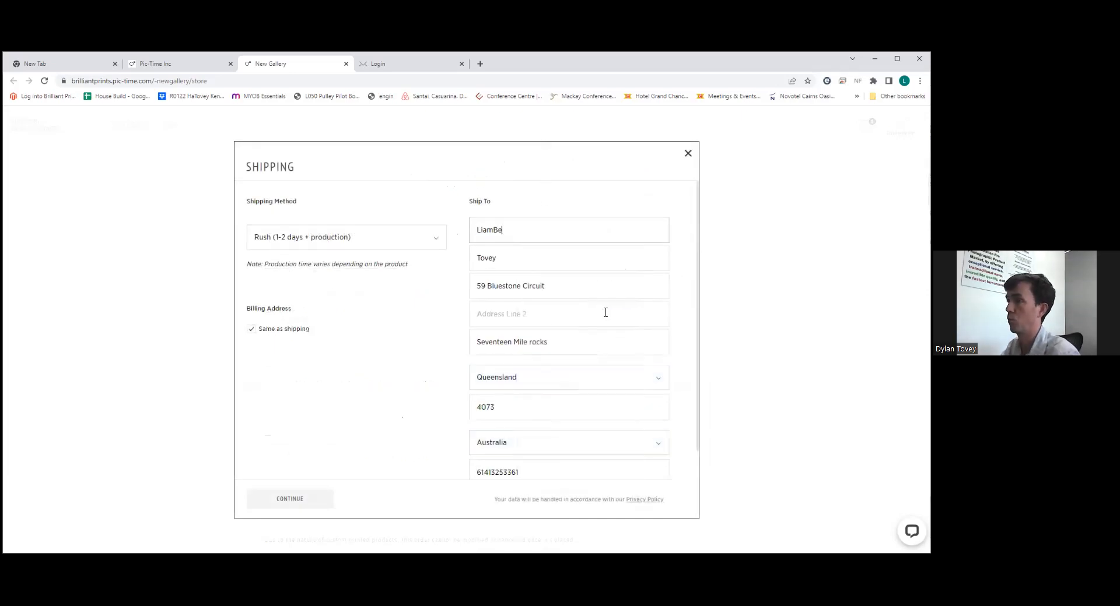
pyautogui.hotkey('ctrl', 'a')
pyautogui.press('BackSpace')
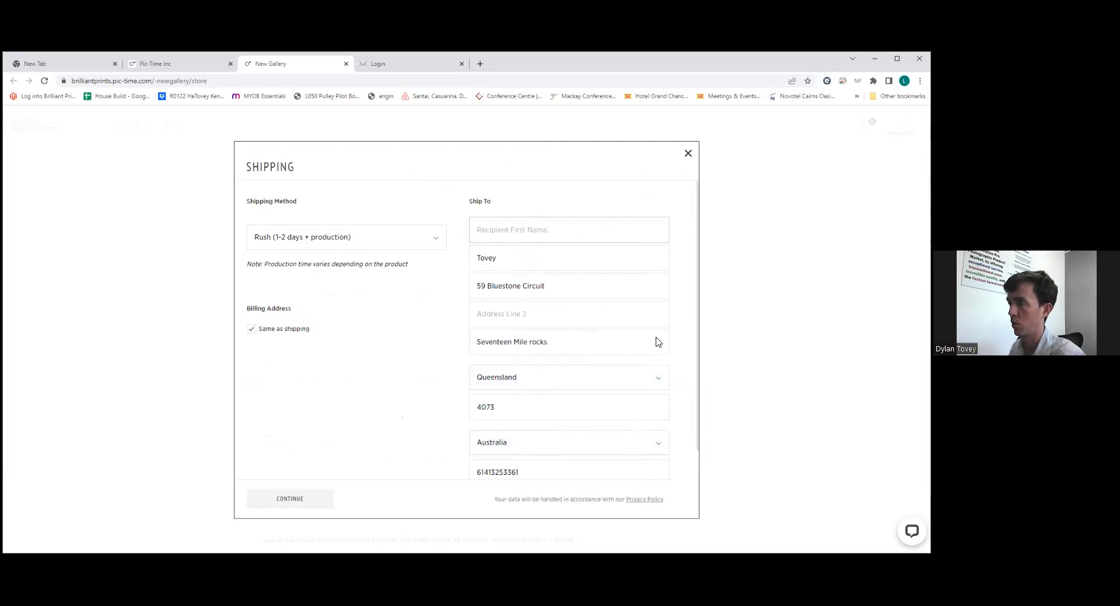
pyautogui.click(521, 373)
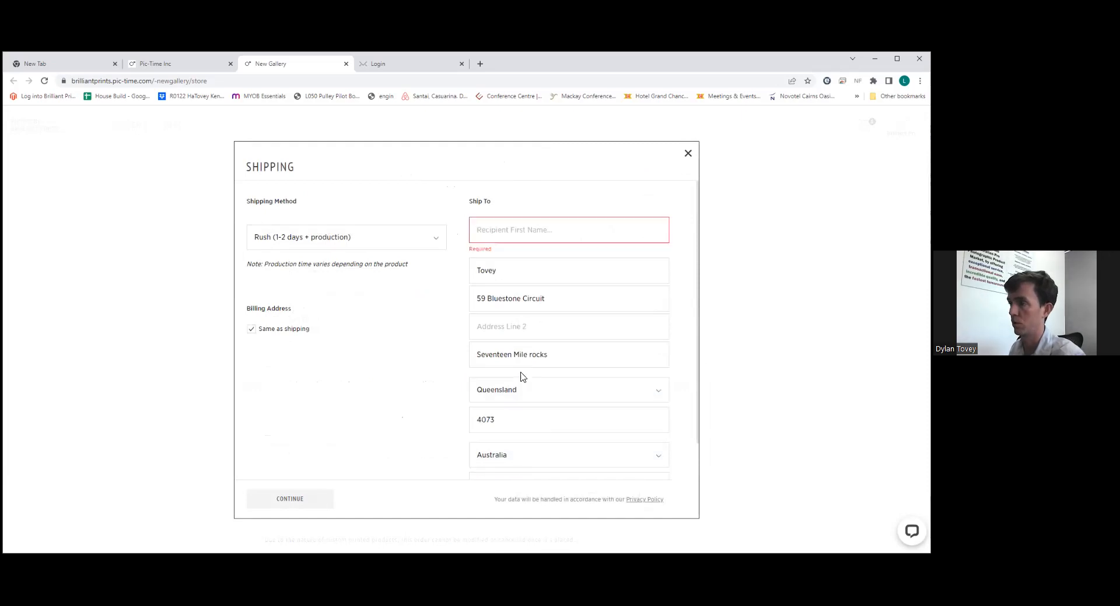
pyautogui.click(667, 266)
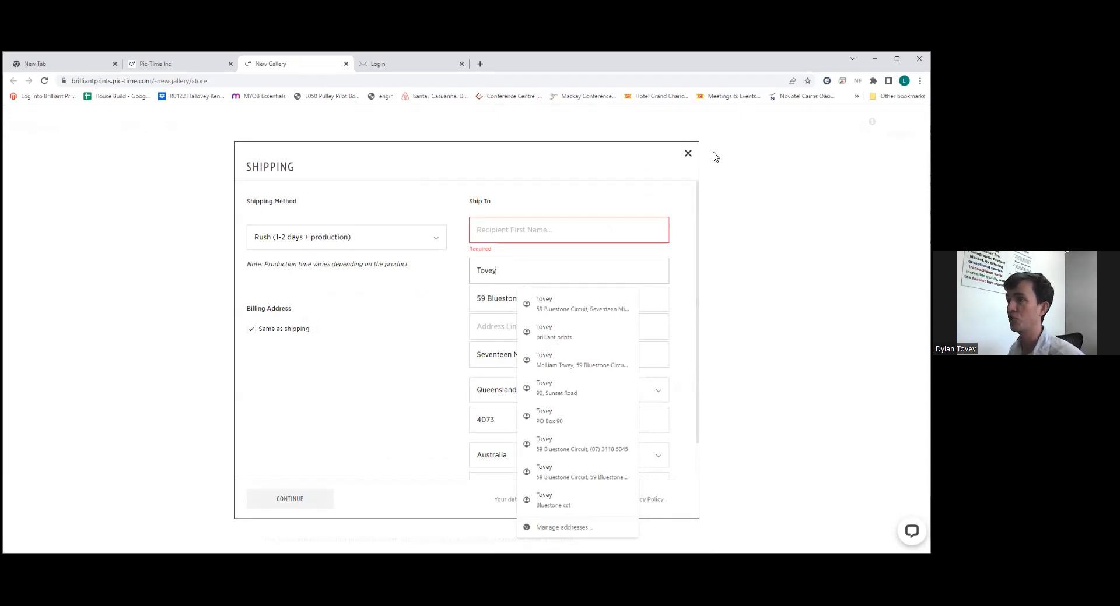
pyautogui.click(687, 154)
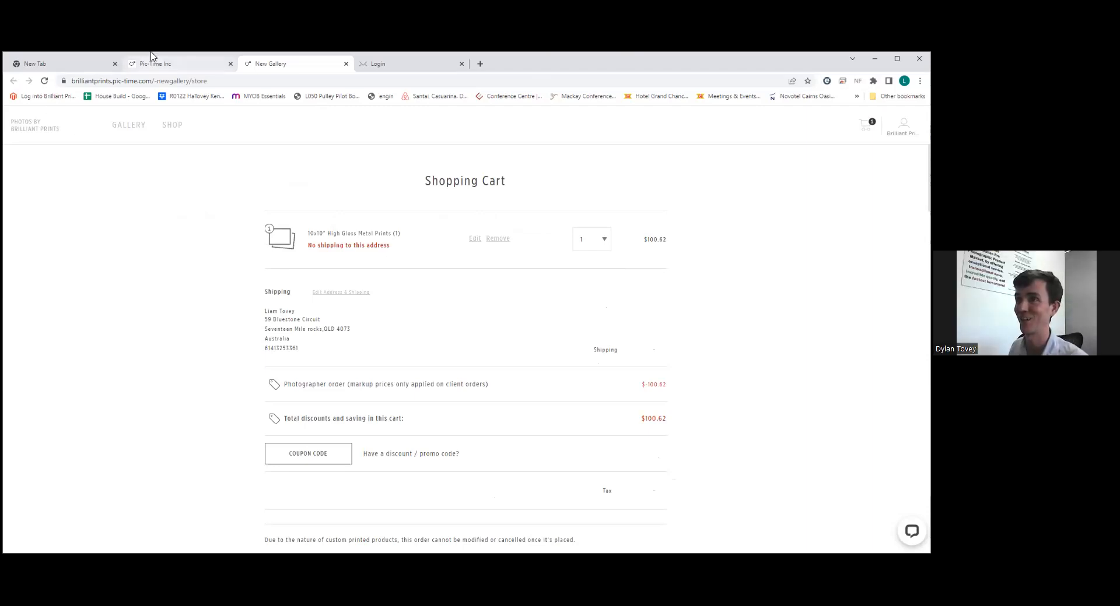
# Return to the Pic-Time dashboard, look briefly at Art Galleries, and open the Orders list in Sales & Automation.
pyautogui.click(132, 58)
pyautogui.click(33, 171)
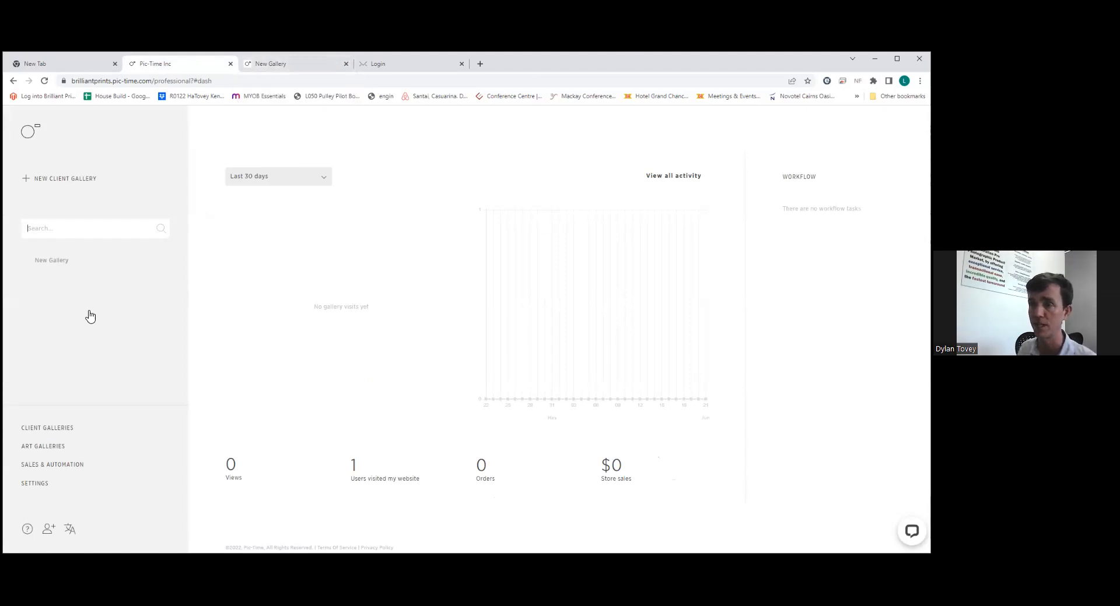
pyautogui.click(56, 450)
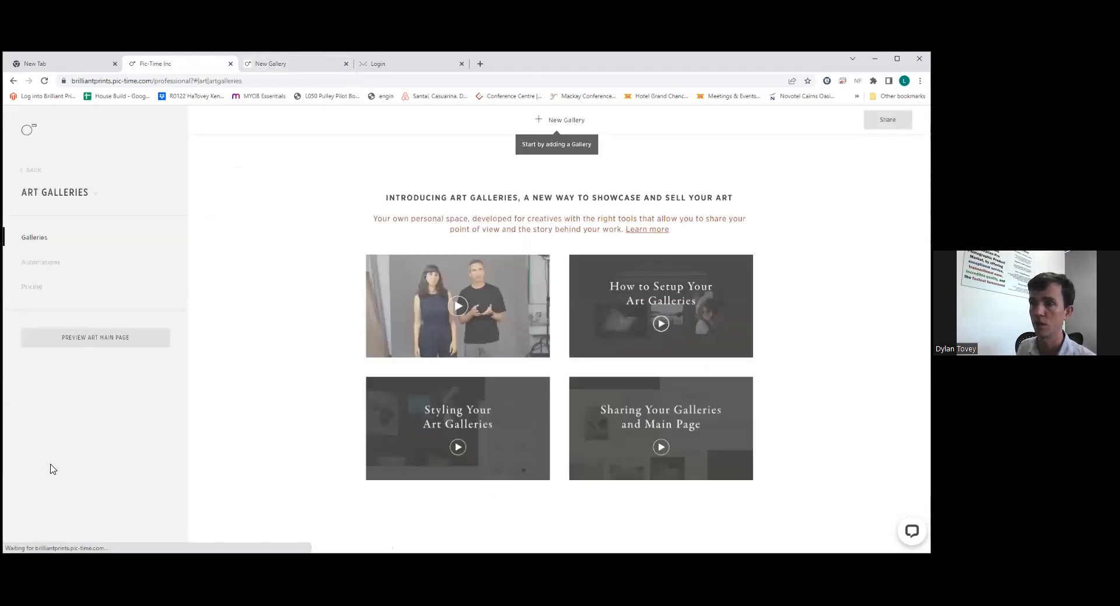
pyautogui.click(35, 172)
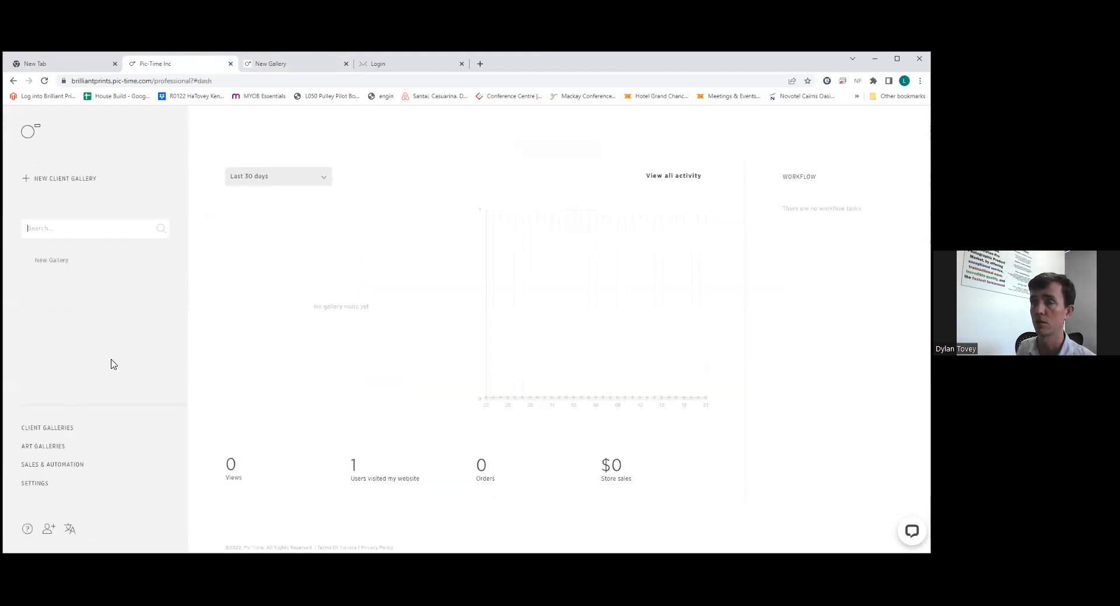
pyautogui.click(68, 465)
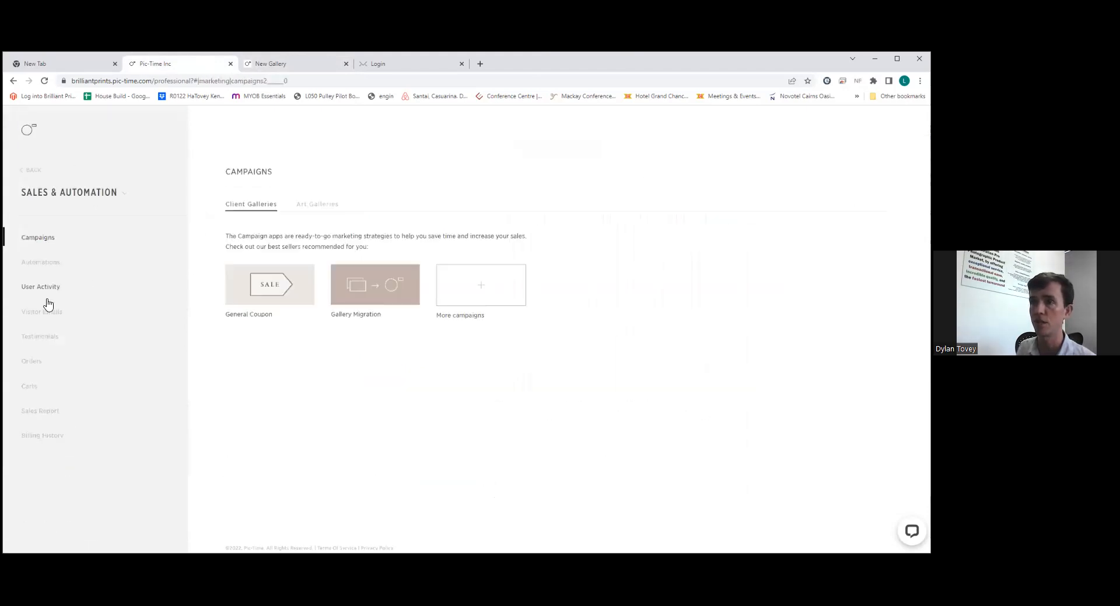
pyautogui.click(41, 358)
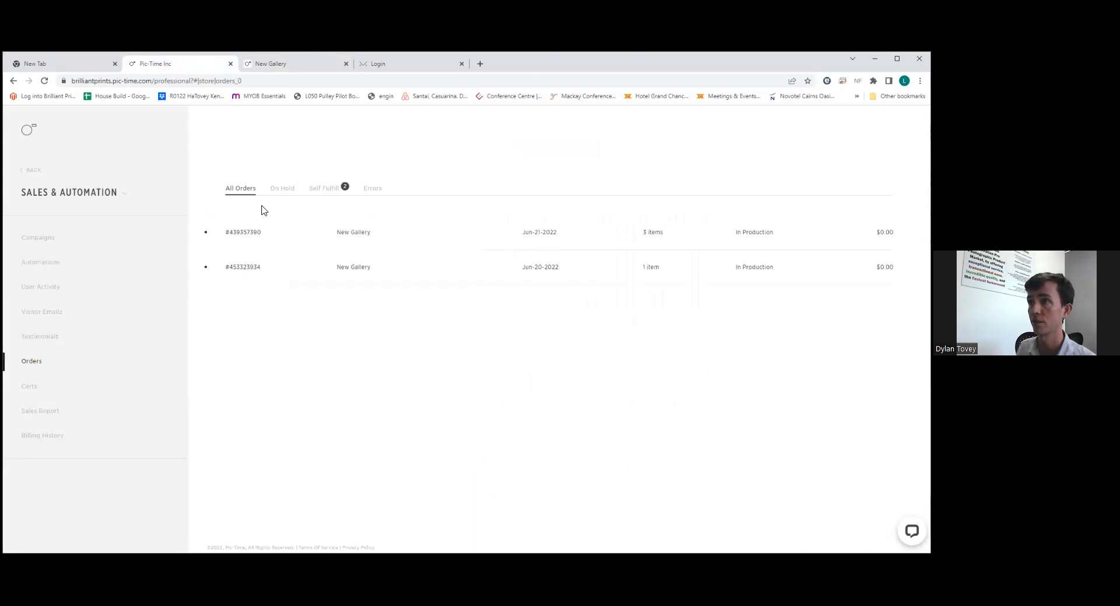
# Check the On Hold and Self Fulfill orders, open the Jun-21-2022 New Gallery order and examine its items and totals.
pyautogui.click(286, 189)
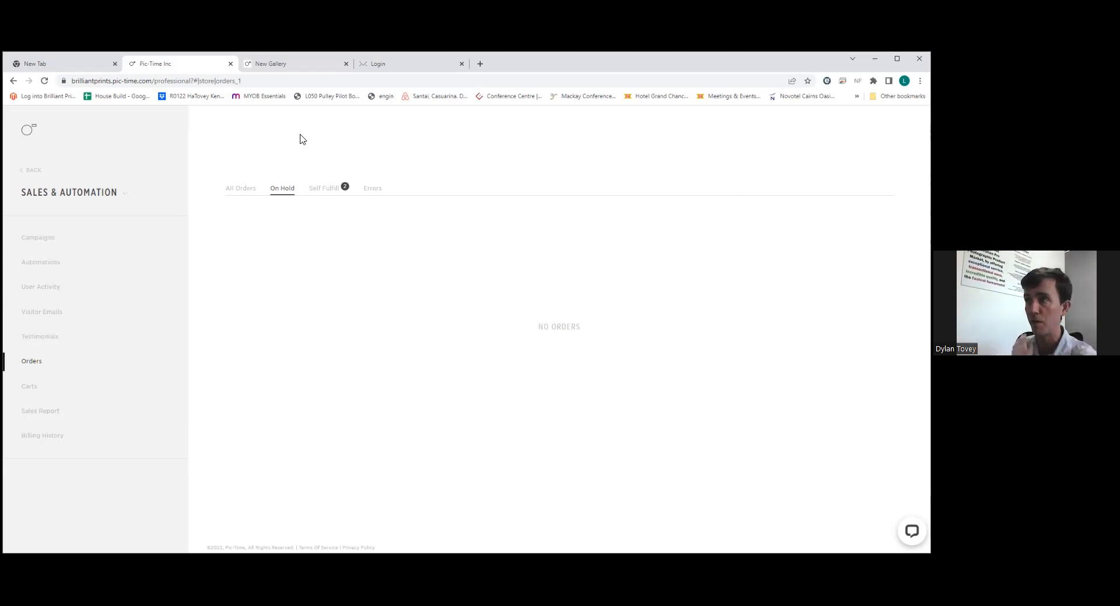
pyautogui.click(342, 198)
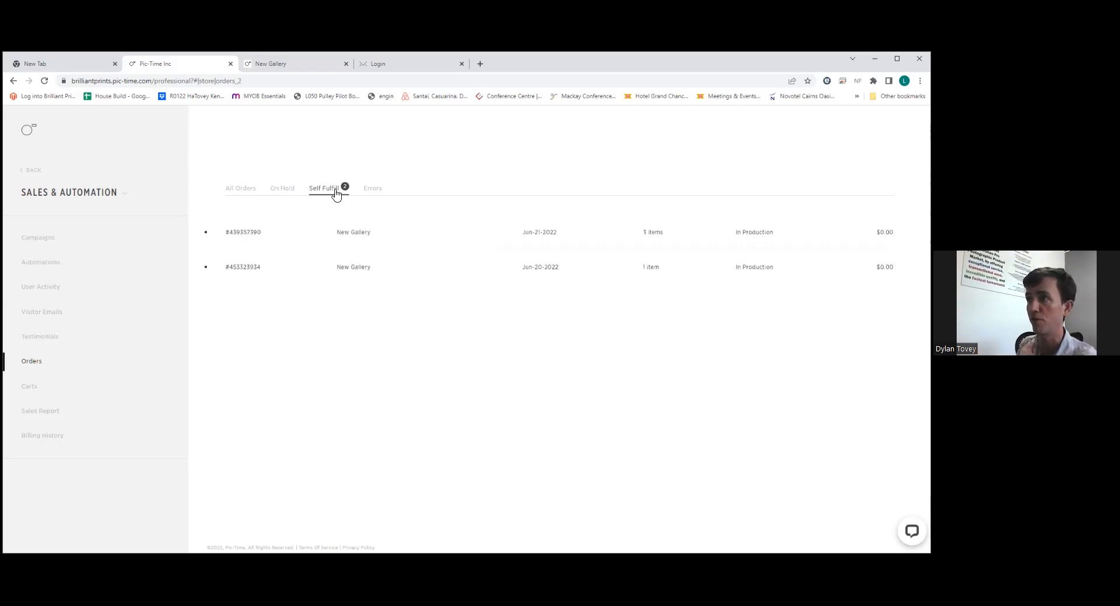
pyautogui.click(363, 236)
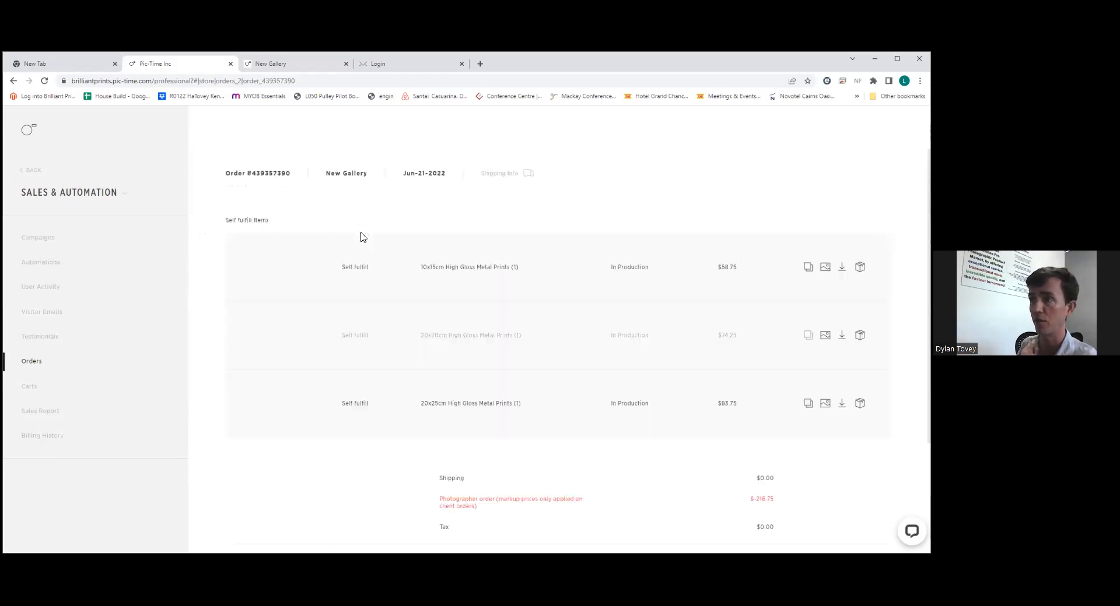
pyautogui.moveTo(928, 186); pyautogui.dragTo(929, 194)
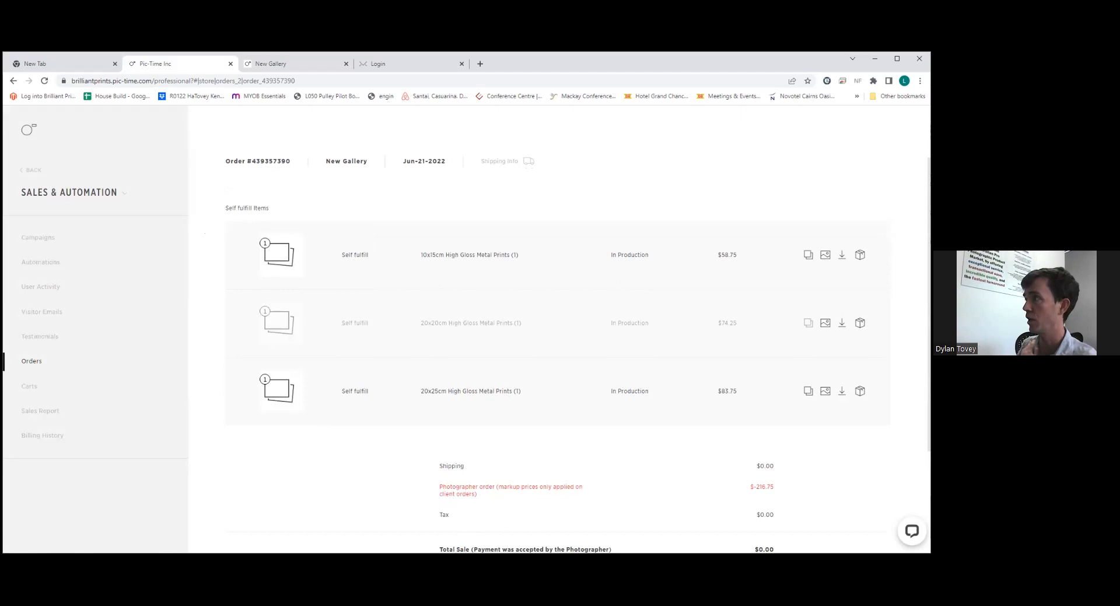
pyautogui.scroll(-3, 655, 323)
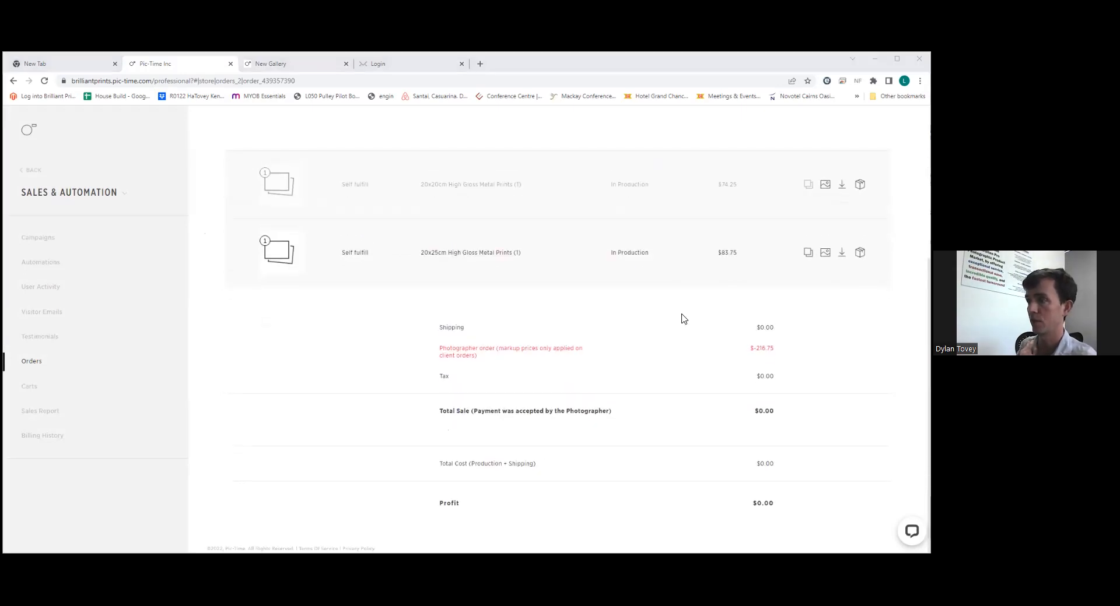
pyautogui.scroll(3, 682, 317)
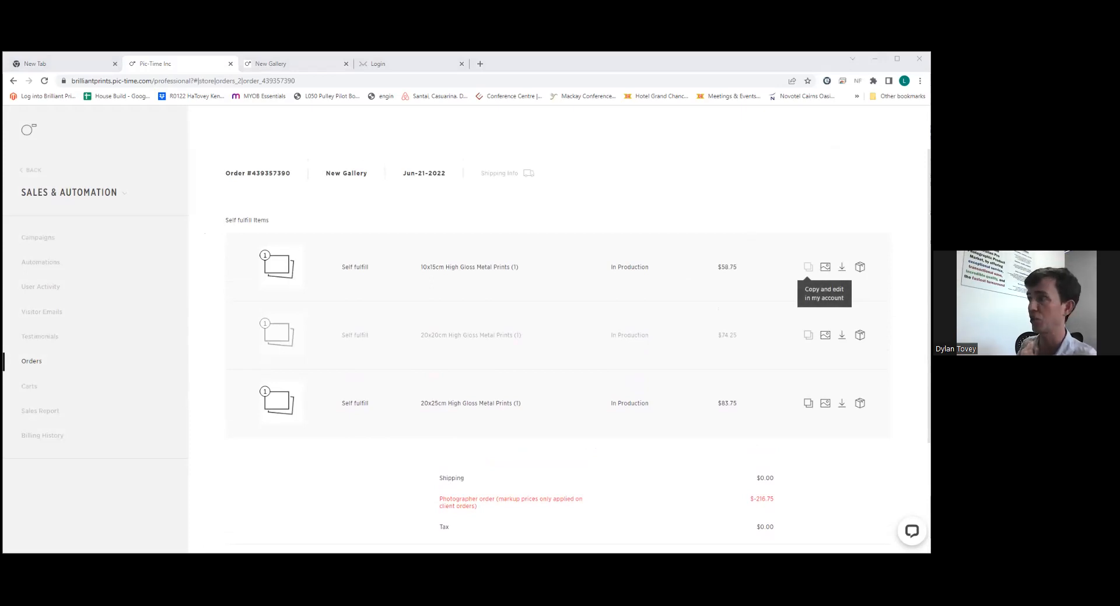
# Copy the order's 10x15cm High Gloss metal print for editing, choose the 10x15" size, and return to the order.
pyautogui.click(808, 267)
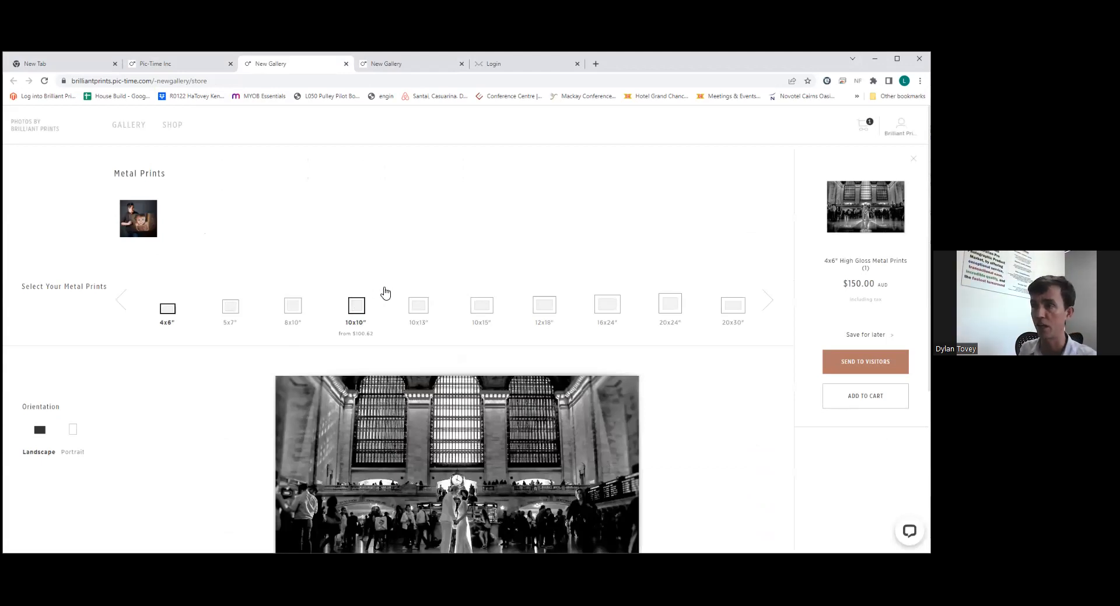
pyautogui.click(495, 297)
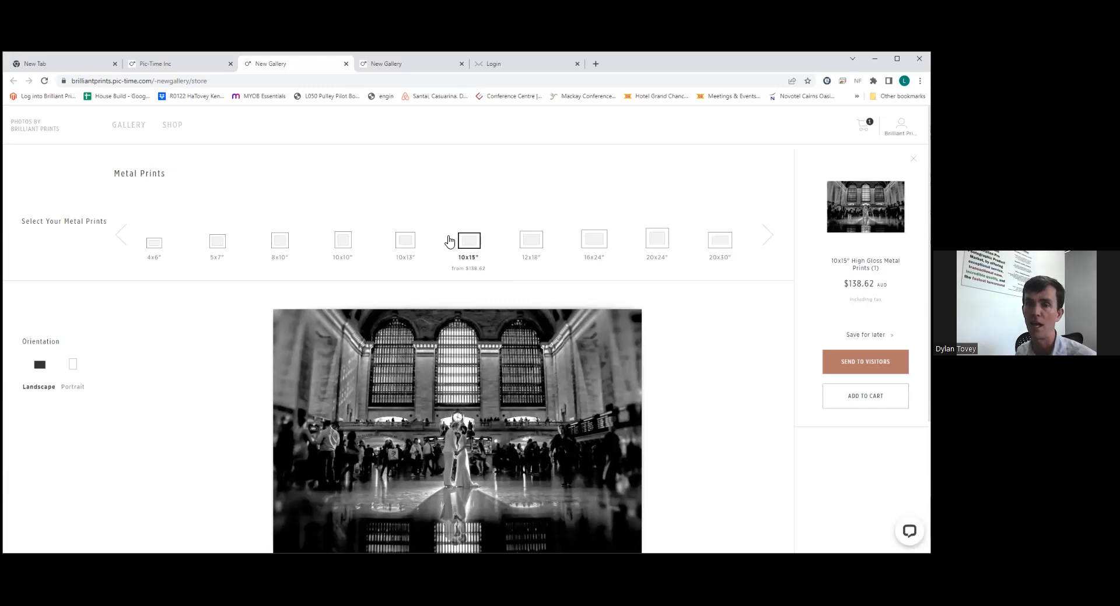
pyautogui.click(213, 61)
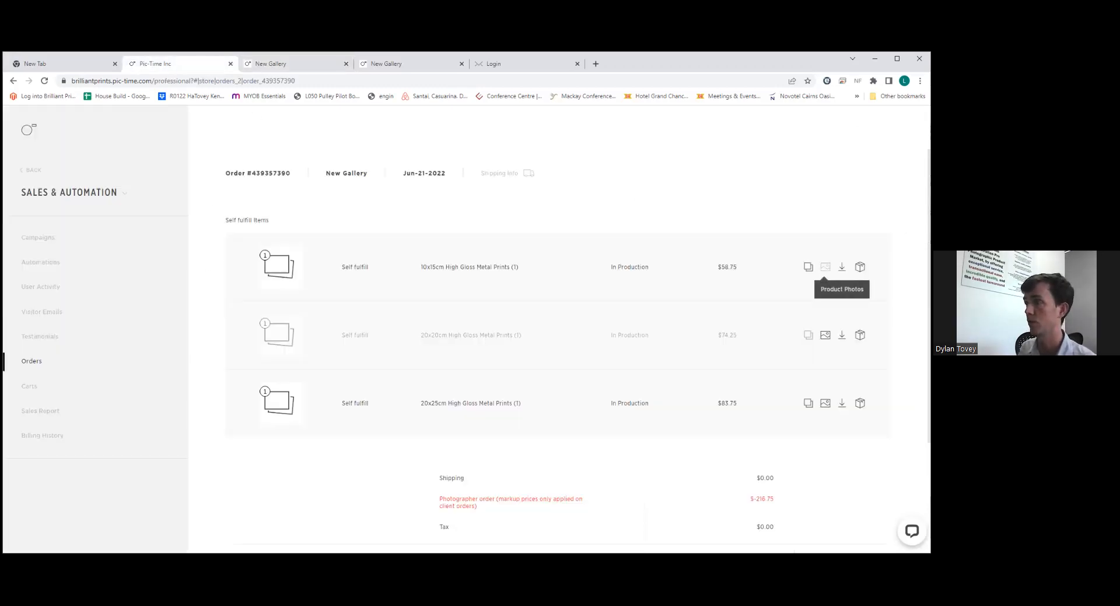
# Open the product photos of the 10x15cm metal print and select the photo's file name.
pyautogui.click(824, 267)
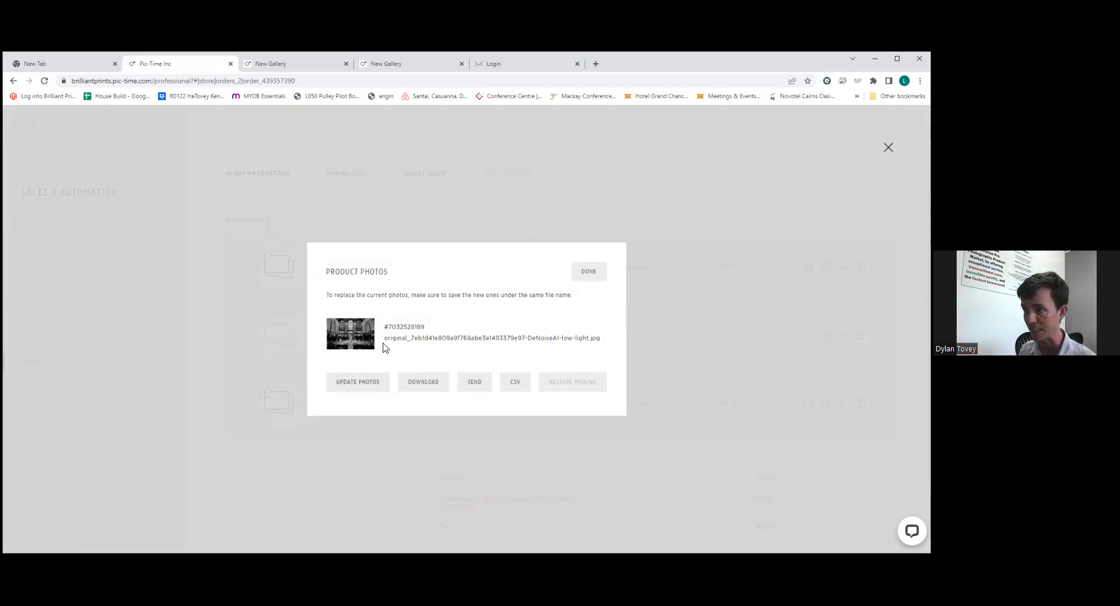
pyautogui.moveTo(388, 338); pyautogui.dragTo(605, 348)
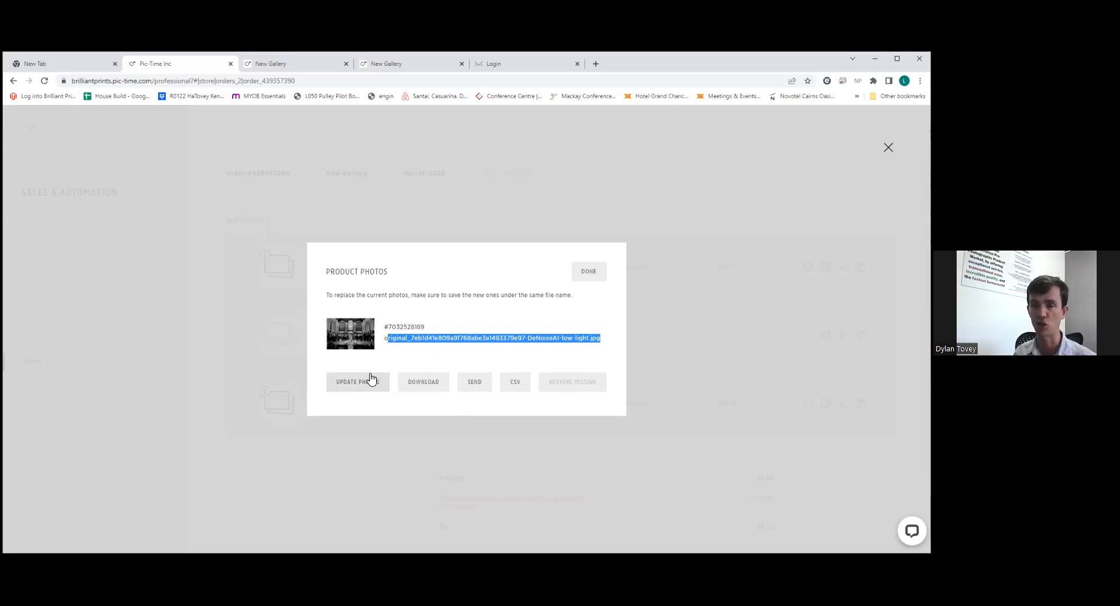
# Close the product photos, download the 10x15cm High Gloss metal print's files, and show the downloaded zip in its folder.
pyautogui.click(592, 274)
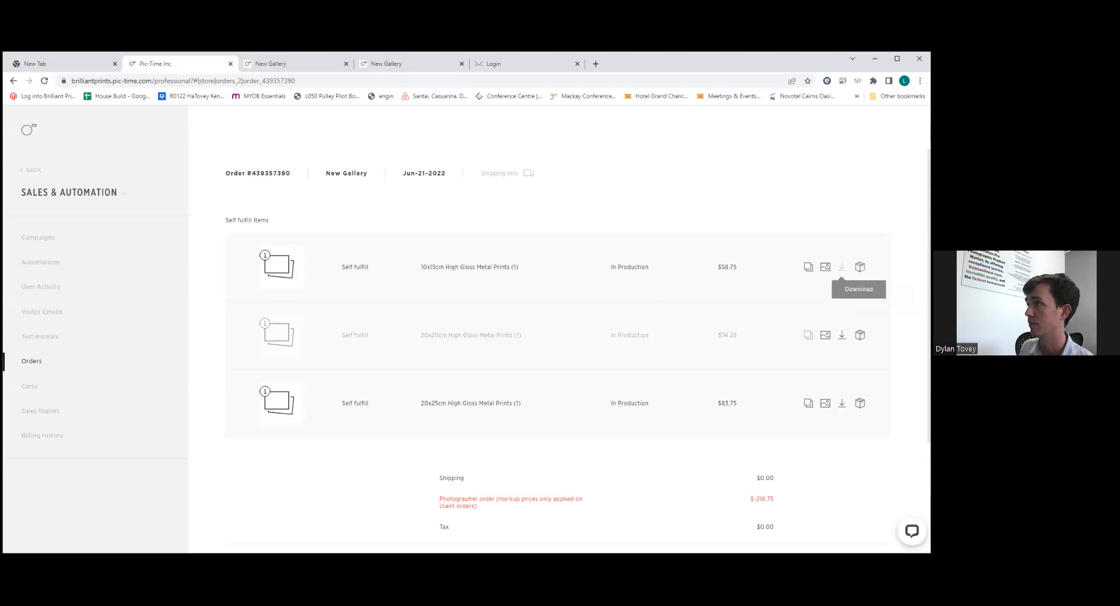
pyautogui.click(842, 267)
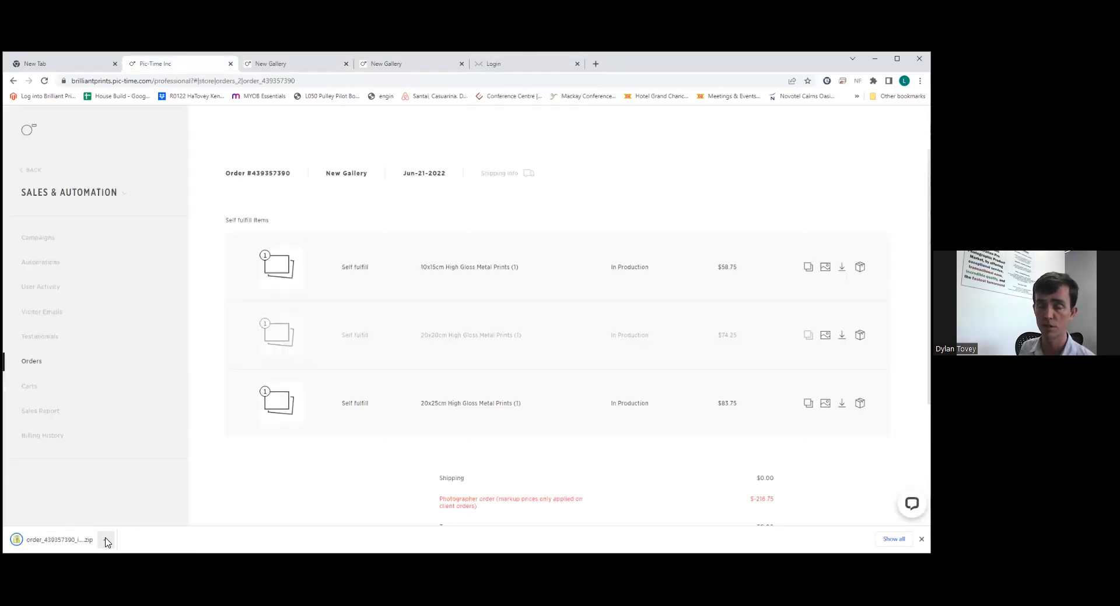
pyautogui.click(106, 541)
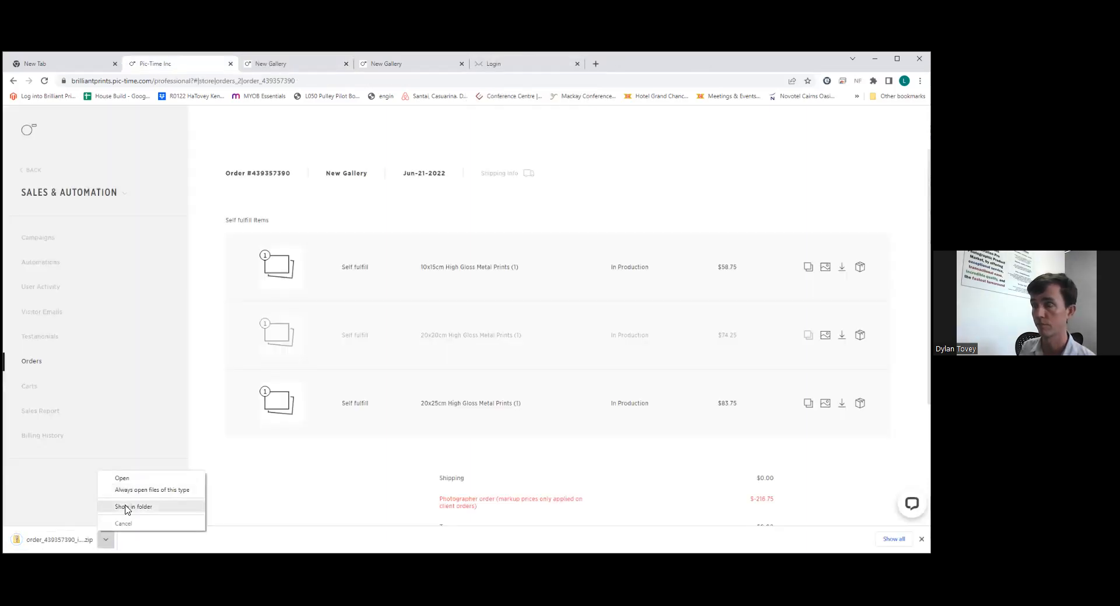
pyautogui.click(127, 508)
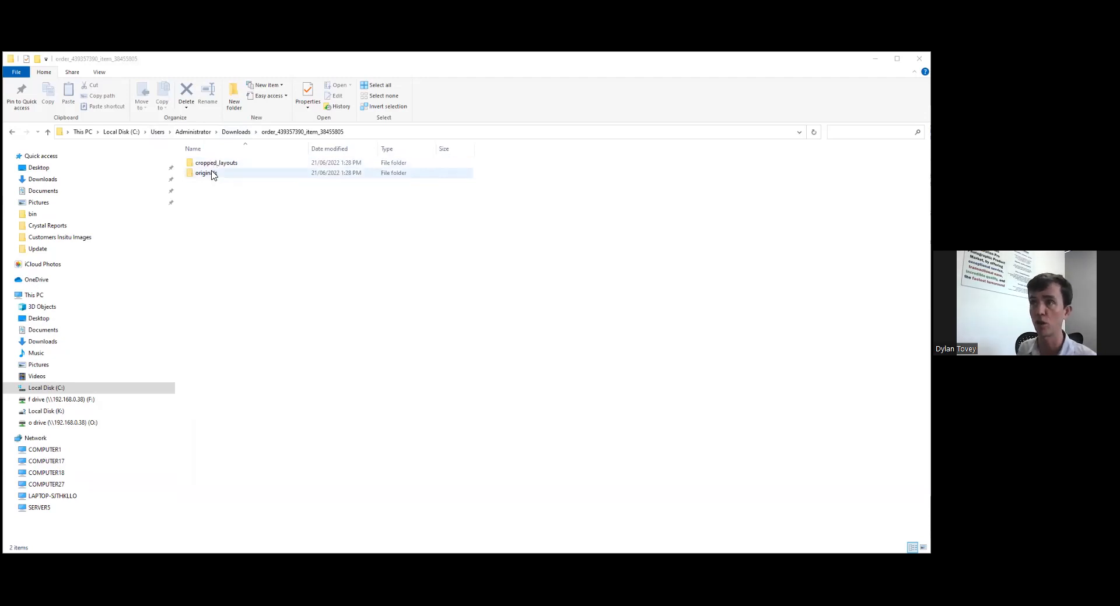
# Examine the originals and cropped_layouts folders of the downloaded order item, including the image in the cropped layouts' 1 copy folder.
pyautogui.doubleClick(263, 178)
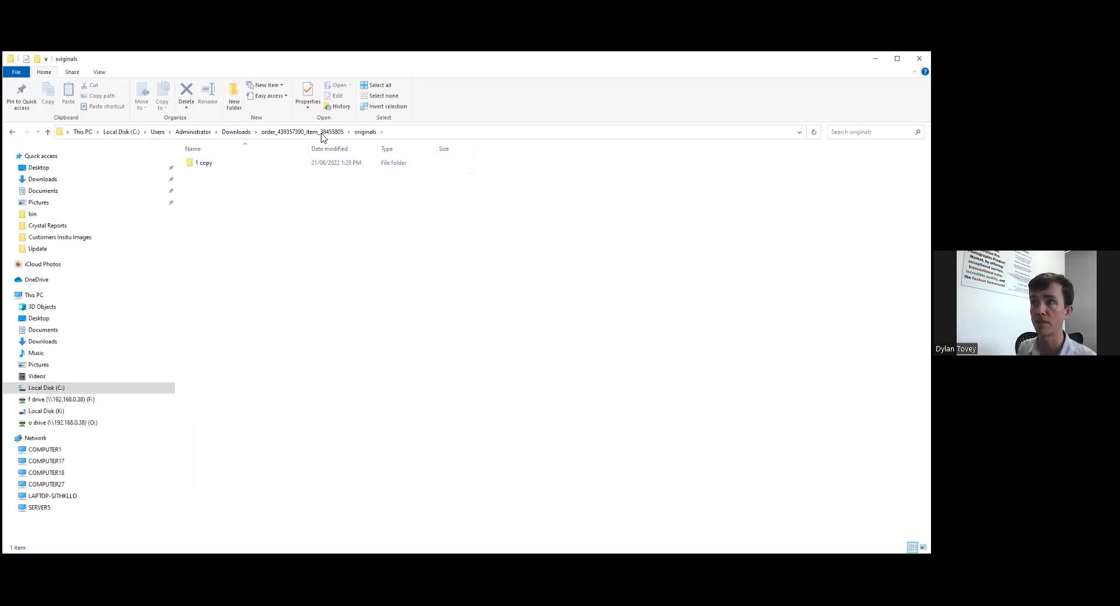
pyautogui.click(321, 134)
pyautogui.doubleClick(233, 164)
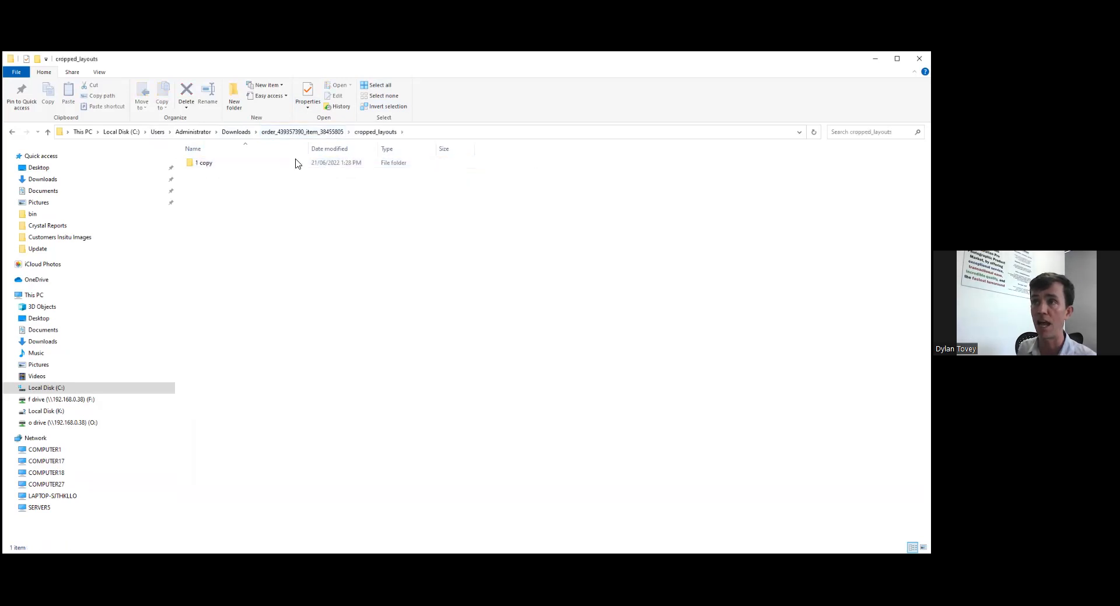
pyautogui.doubleClick(235, 164)
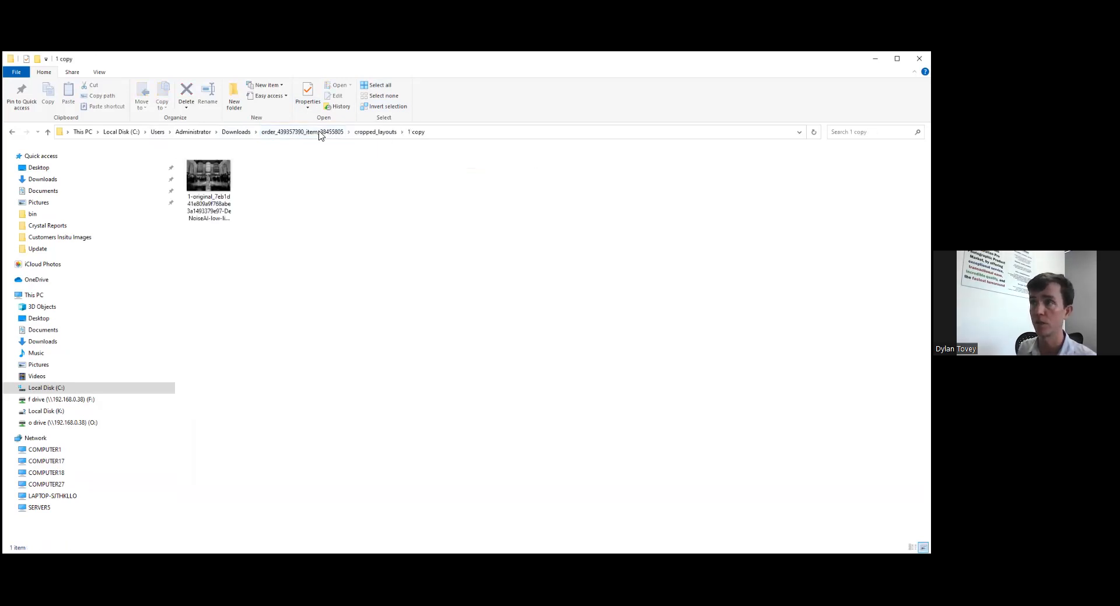
pyautogui.click(315, 131)
pyautogui.doubleClick(260, 162)
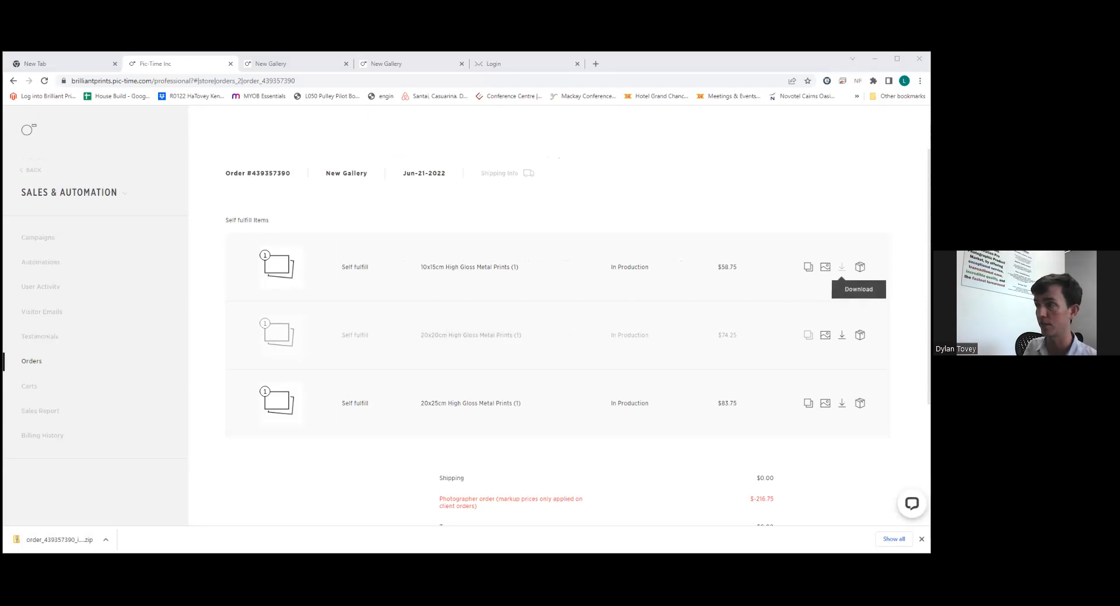
# Review the 10x15cm metal print's product photo options and the order's shipping and billing details in Pic-Time.
pyautogui.scroll(-3, 842, 267)
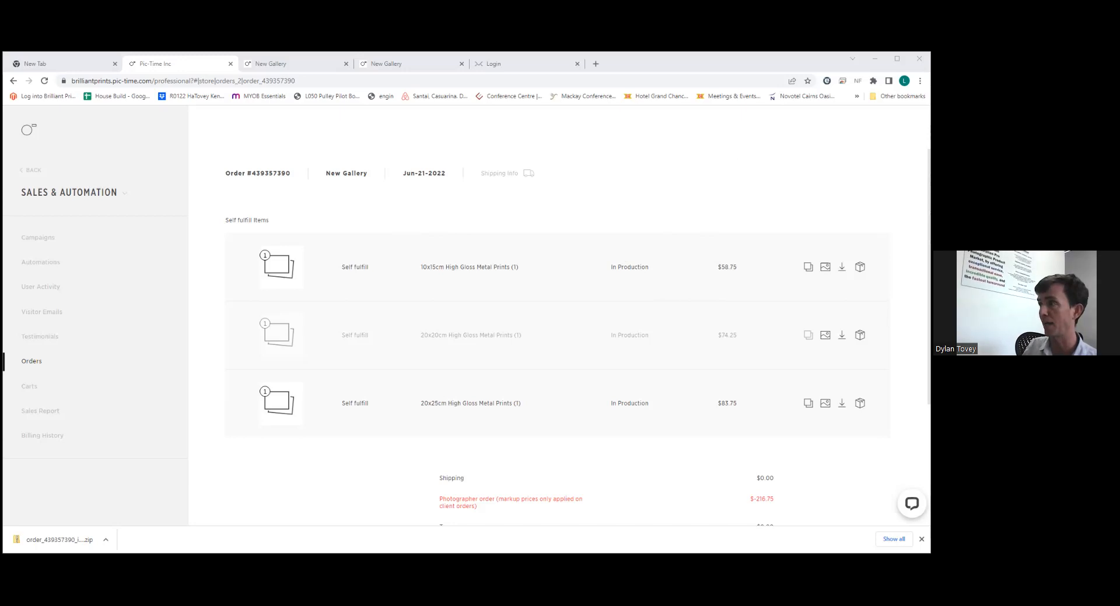
pyautogui.click(825, 266)
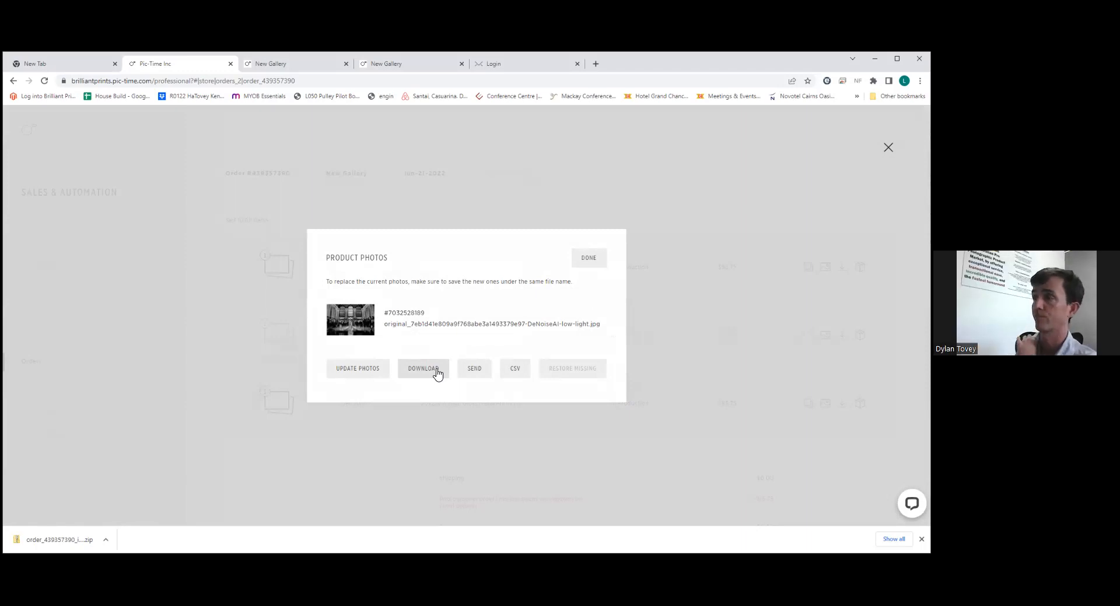
pyautogui.click(589, 258)
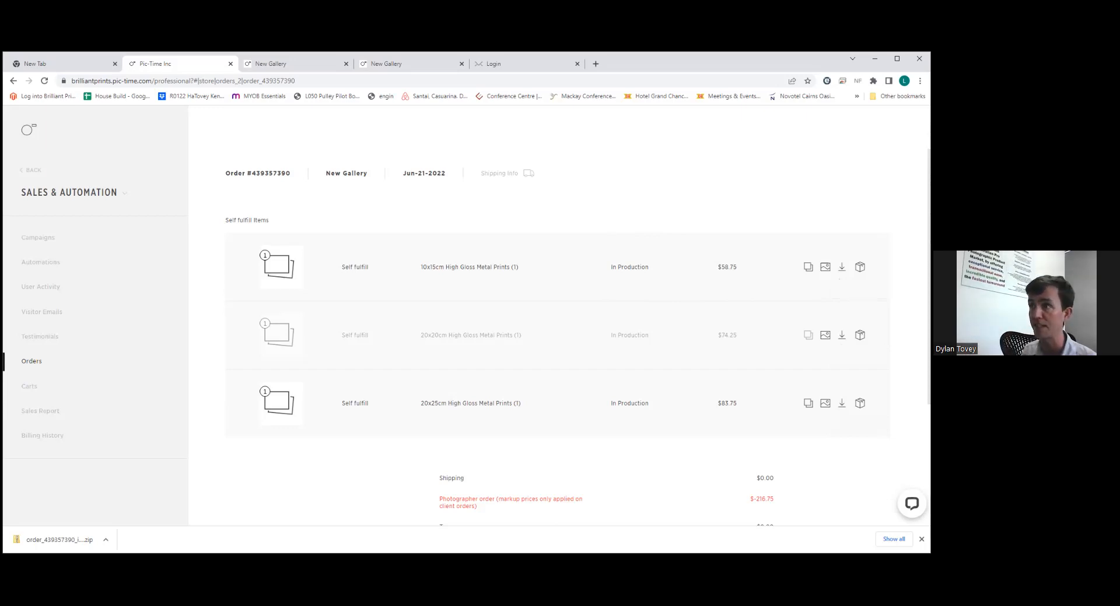
pyautogui.click(490, 175)
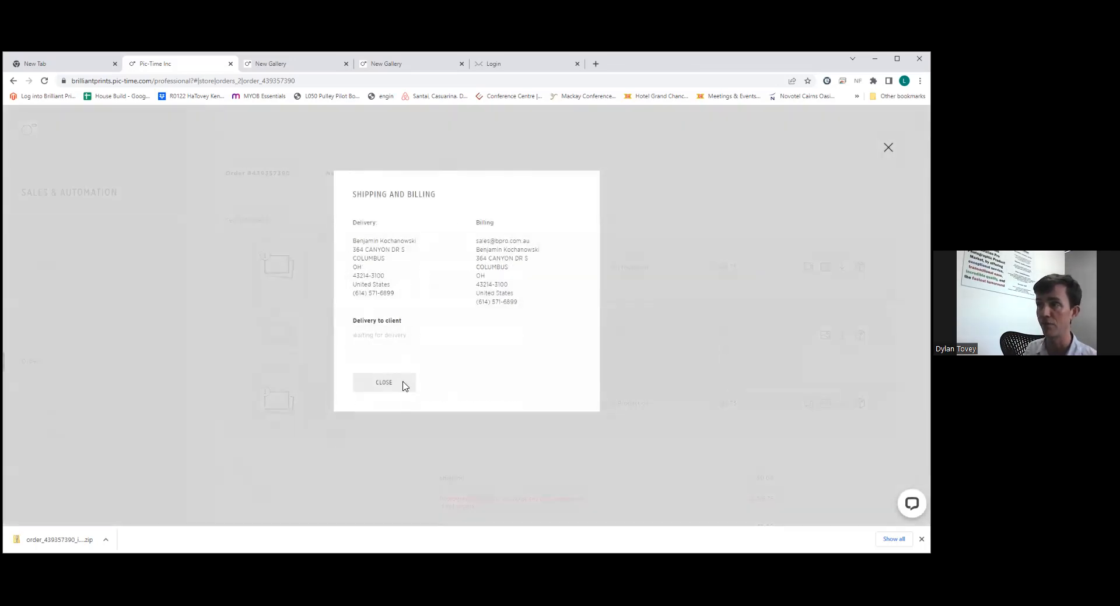
pyautogui.click(668, 263)
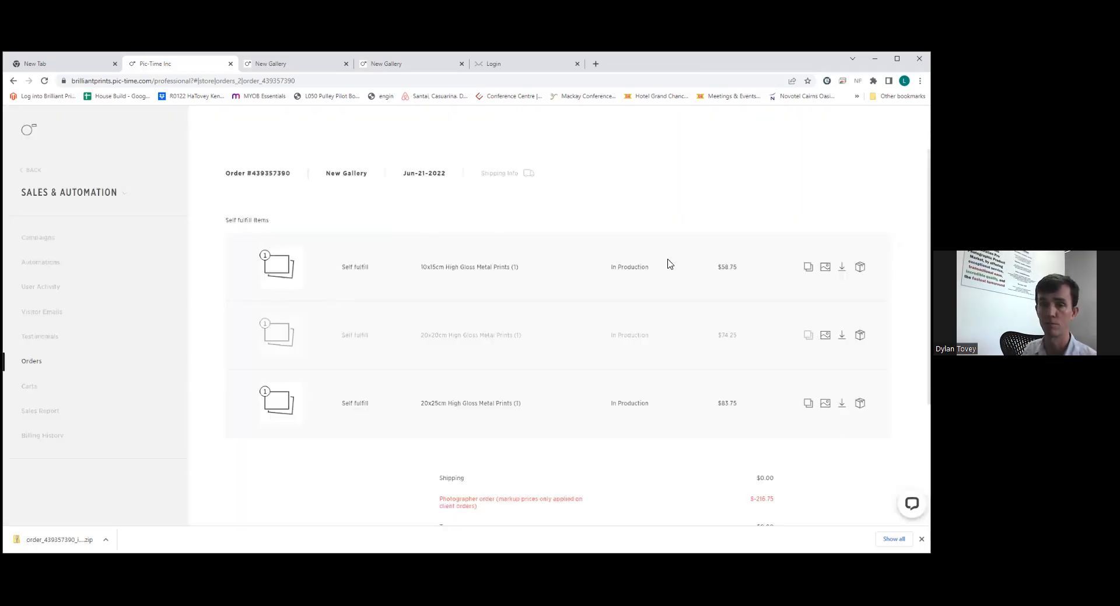
pyautogui.moveTo(480, 306)
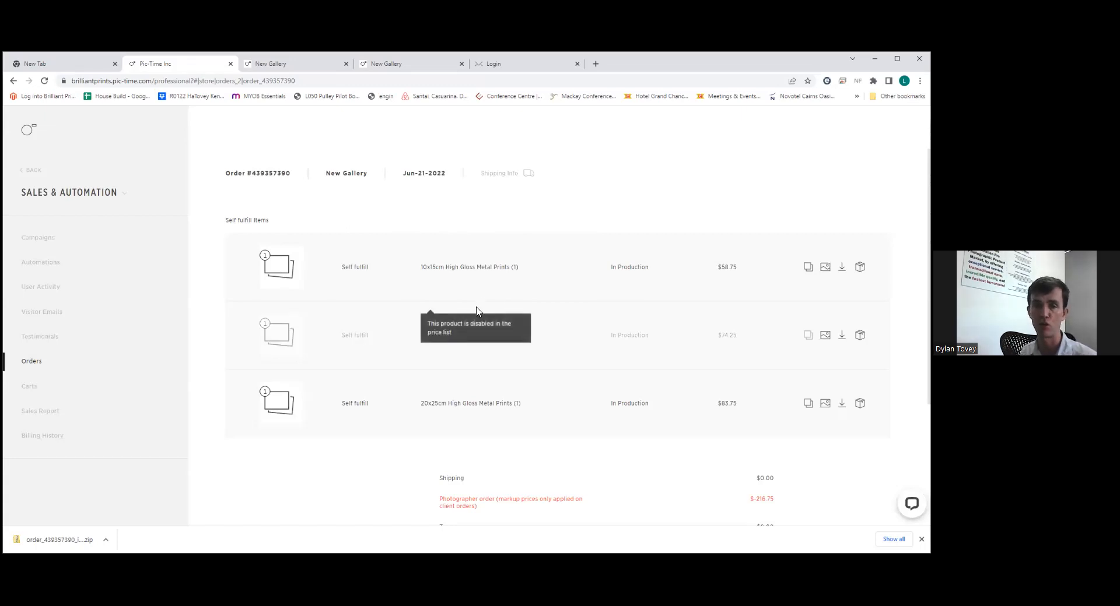
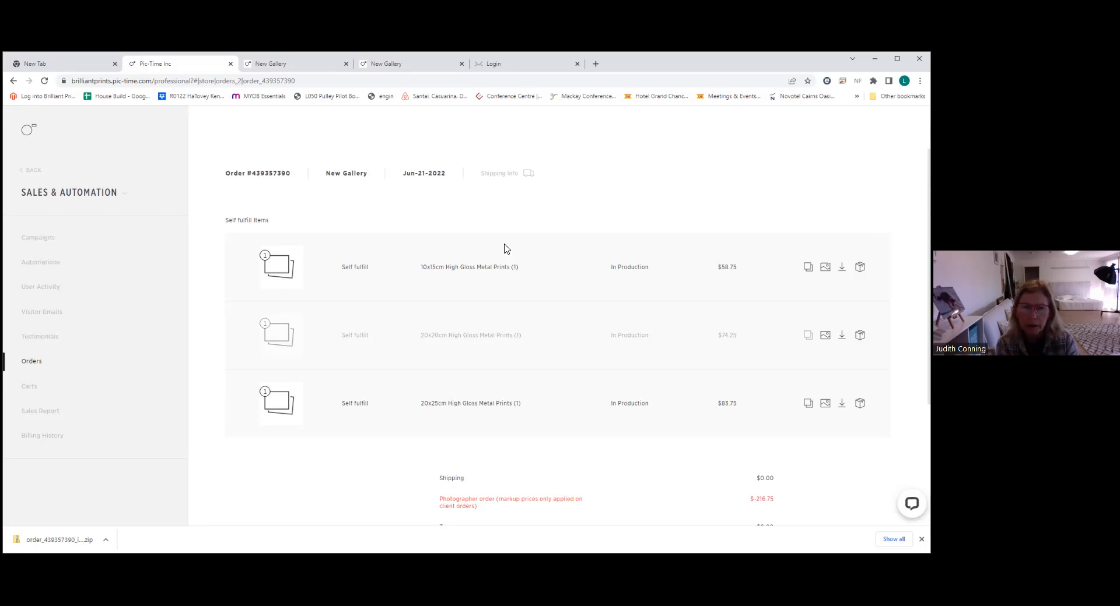
# Leave the order for the dashboard and open the Metal Prints prices in the Store Pricing settings.
pyautogui.click(30, 171)
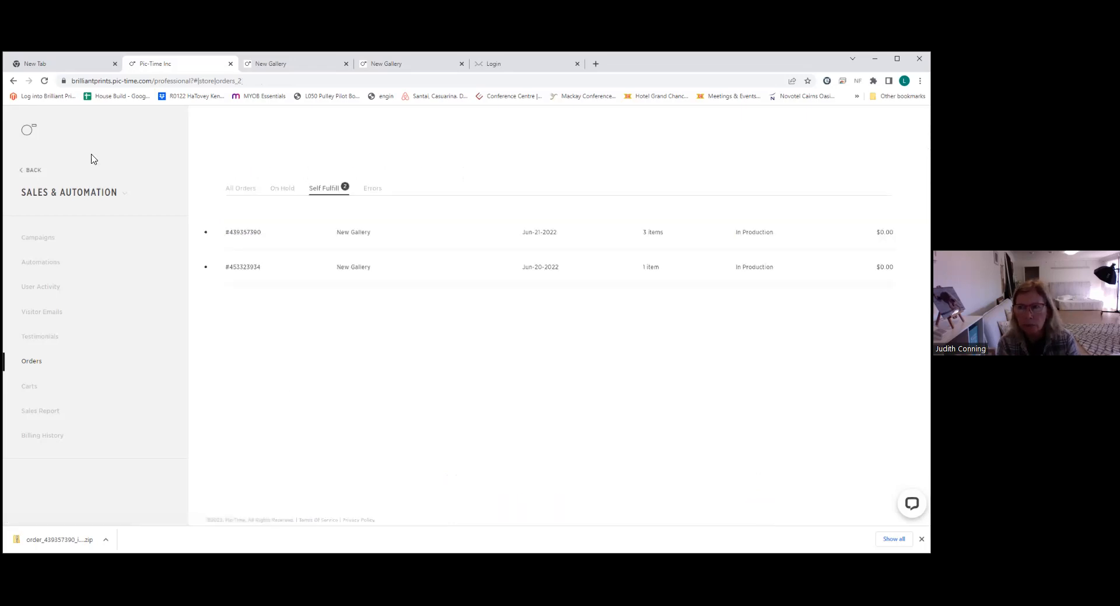
pyautogui.click(31, 174)
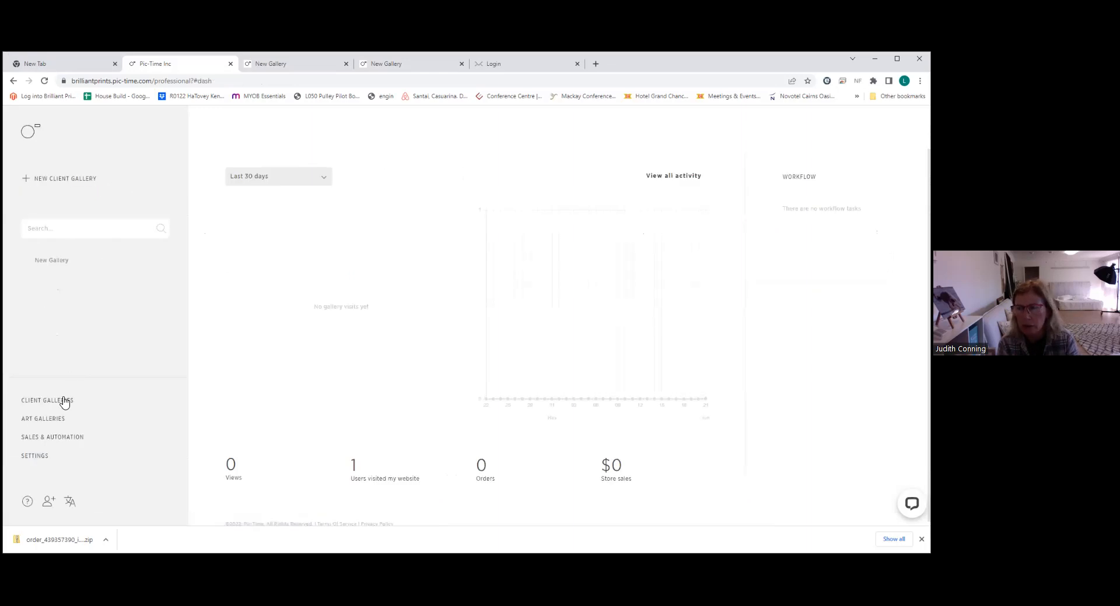
pyautogui.click(56, 439)
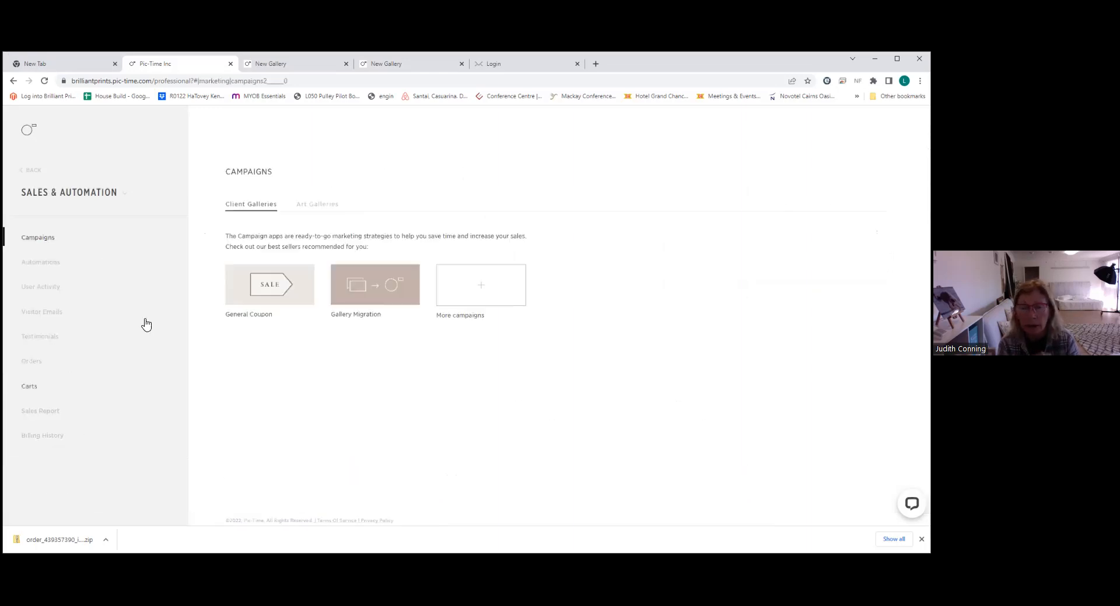
pyautogui.click(35, 171)
pyautogui.click(34, 460)
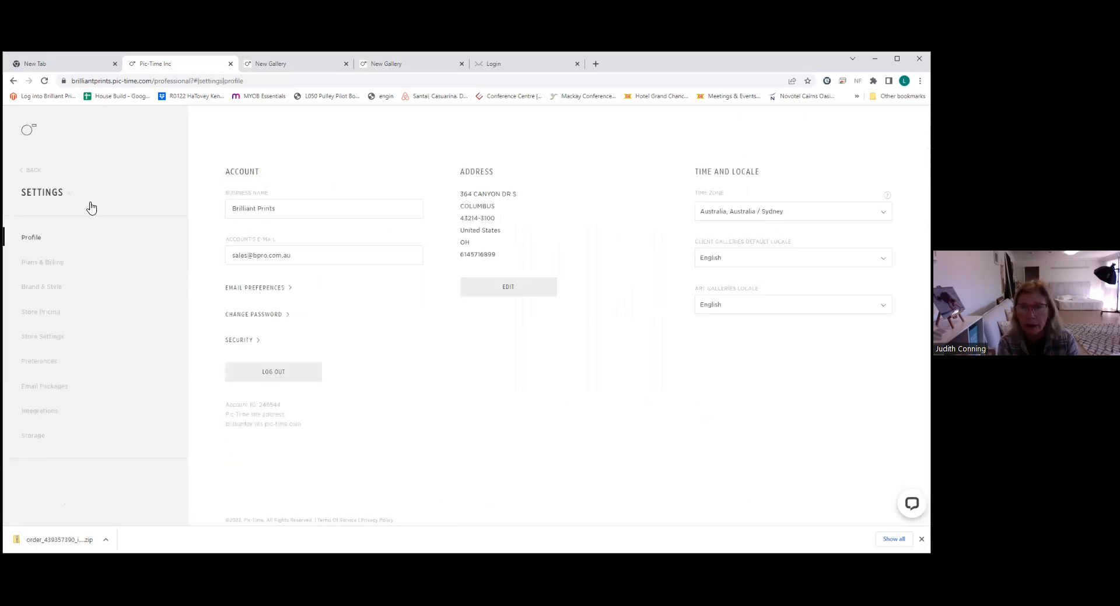
pyautogui.click(51, 313)
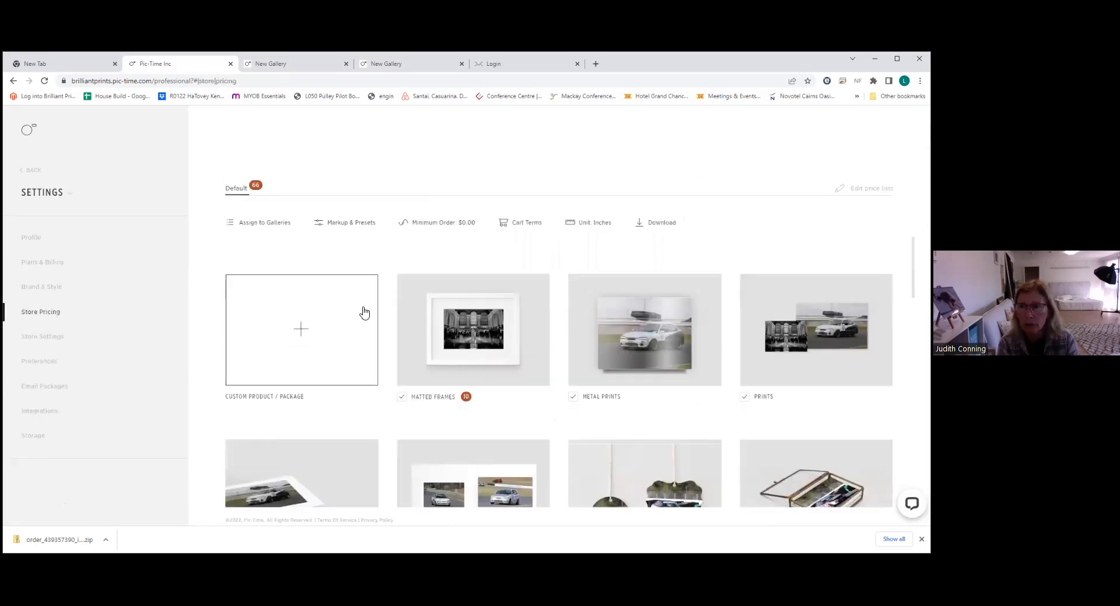
pyautogui.moveTo(645, 307)
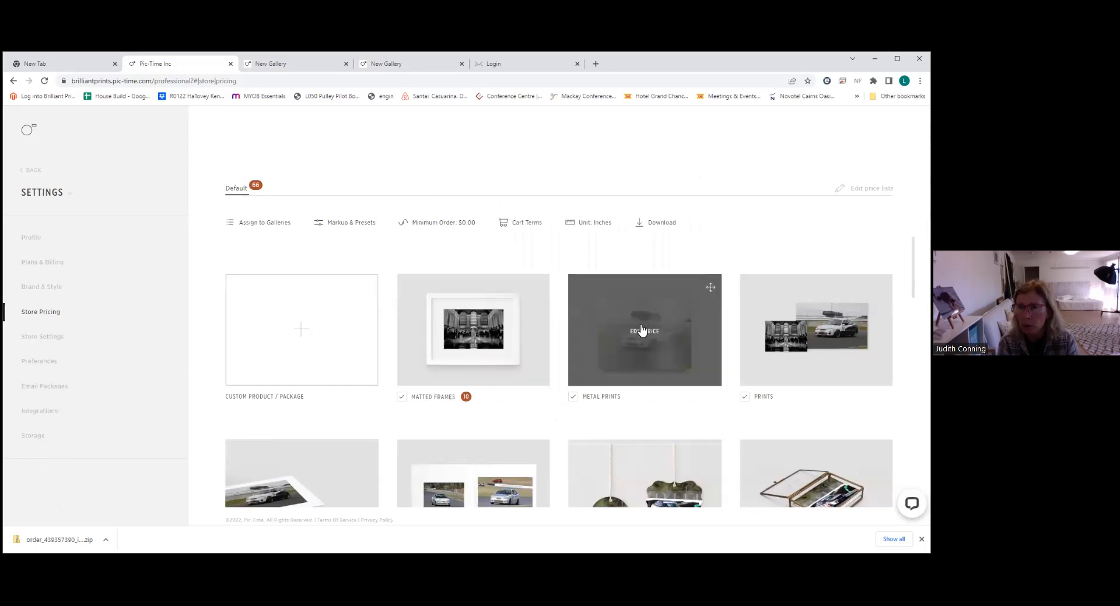
pyautogui.click(645, 319)
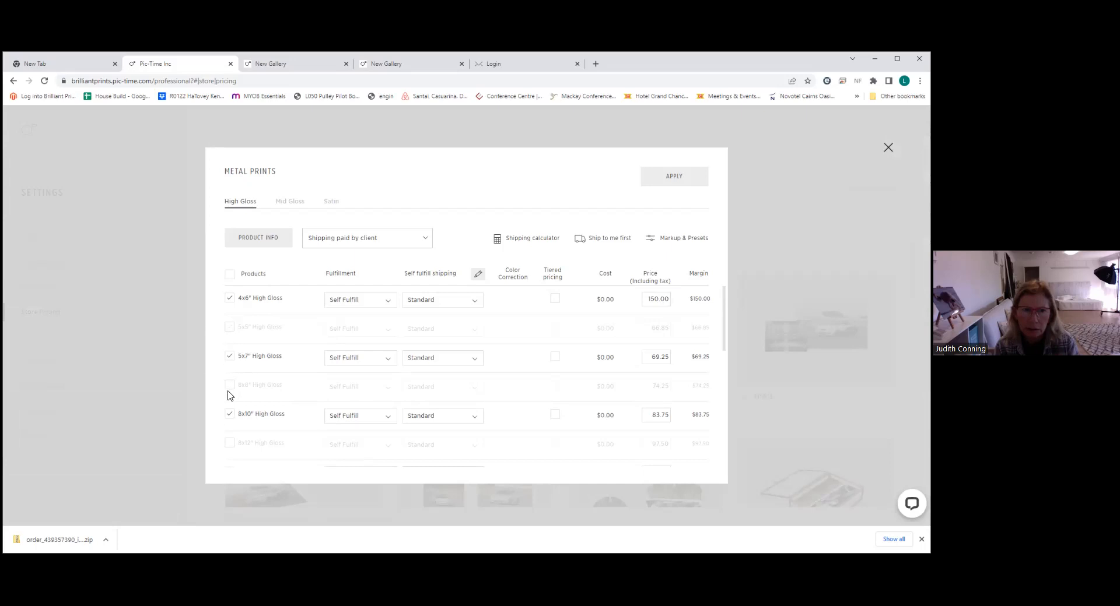
# Compare the High Gloss metal print price list with the sizes offered in the New Gallery shop.
pyautogui.click(278, 66)
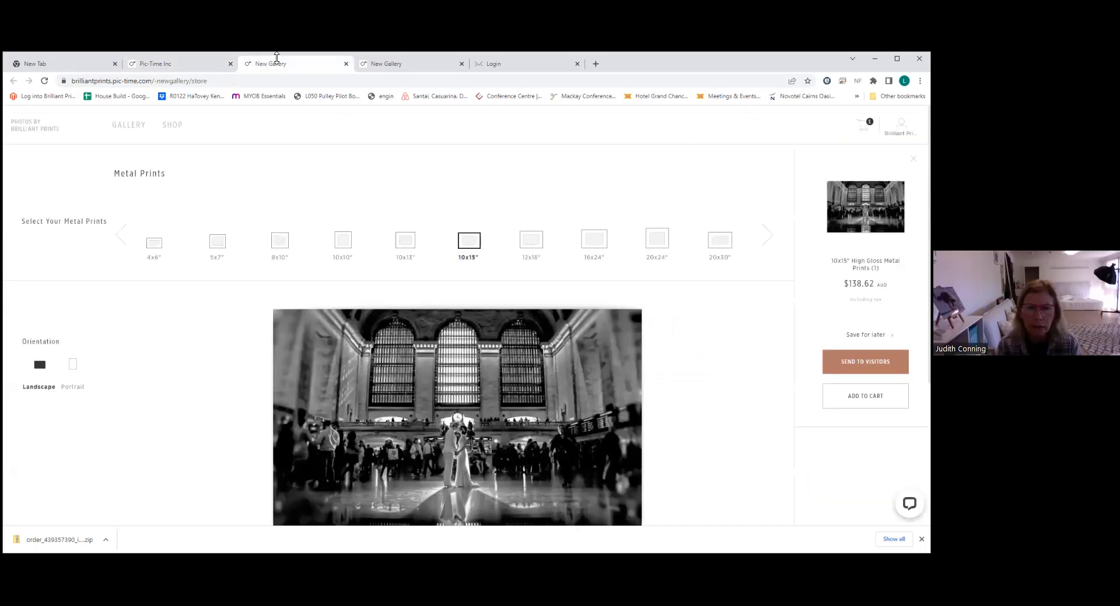
pyautogui.click(177, 67)
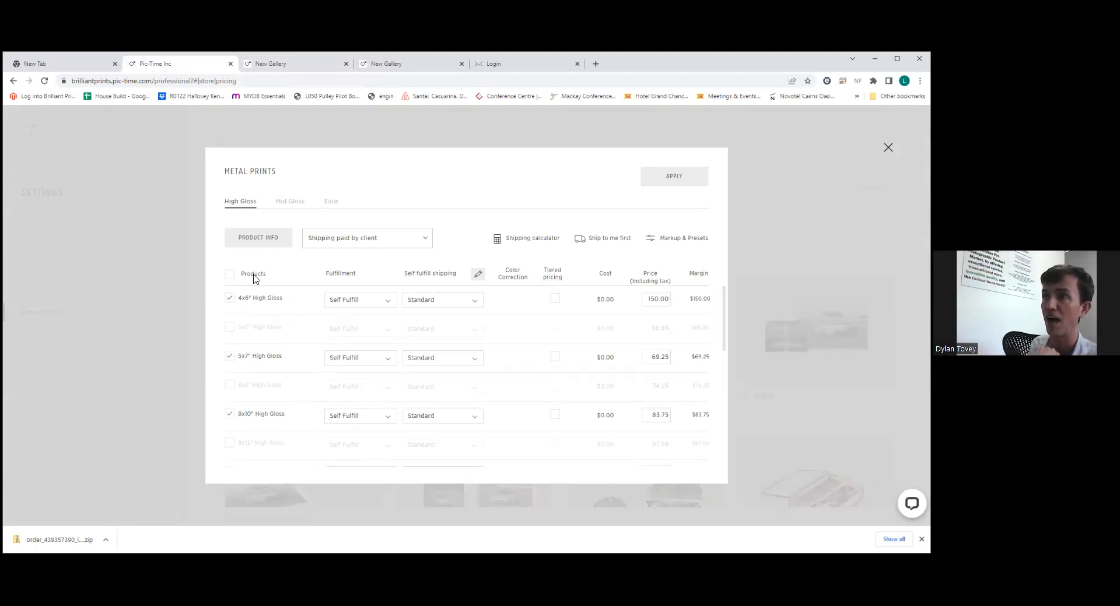
pyautogui.click(286, 63)
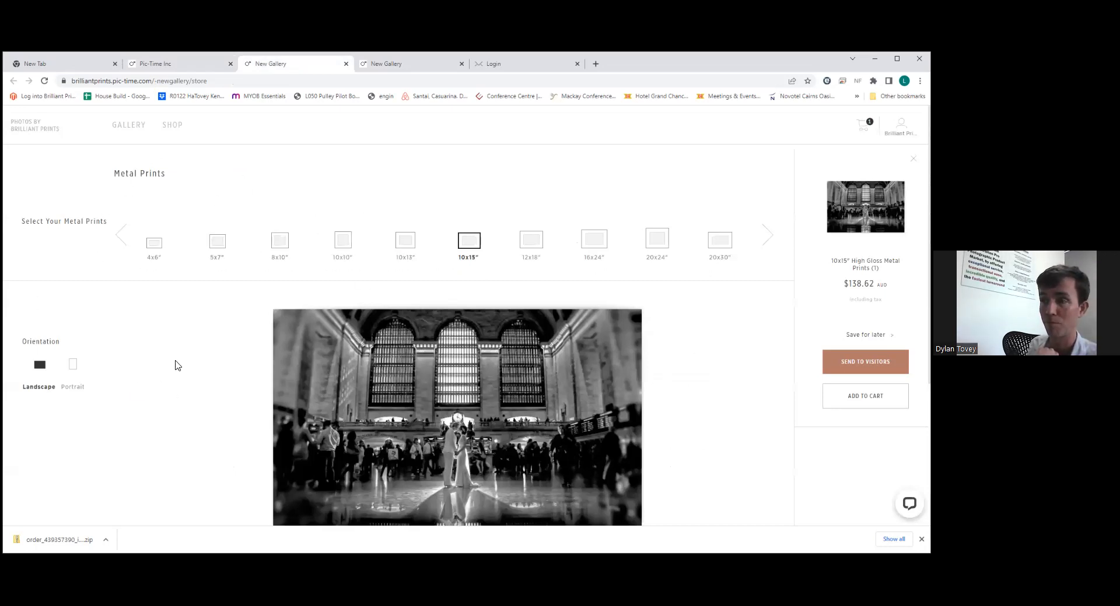
pyautogui.click(182, 65)
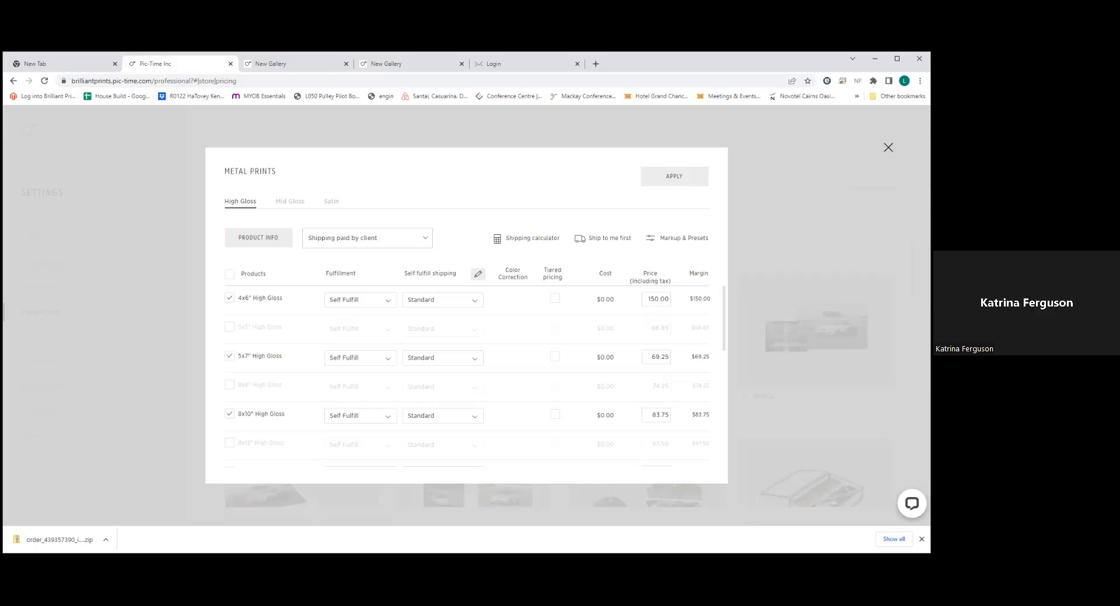
# Close the Metal Prints pricing without applying changes and look through the other product categories in the Default price list.
pyautogui.hotkey('ctrl', 'a')
pyautogui.click(737, 244)
pyautogui.press('Escape')
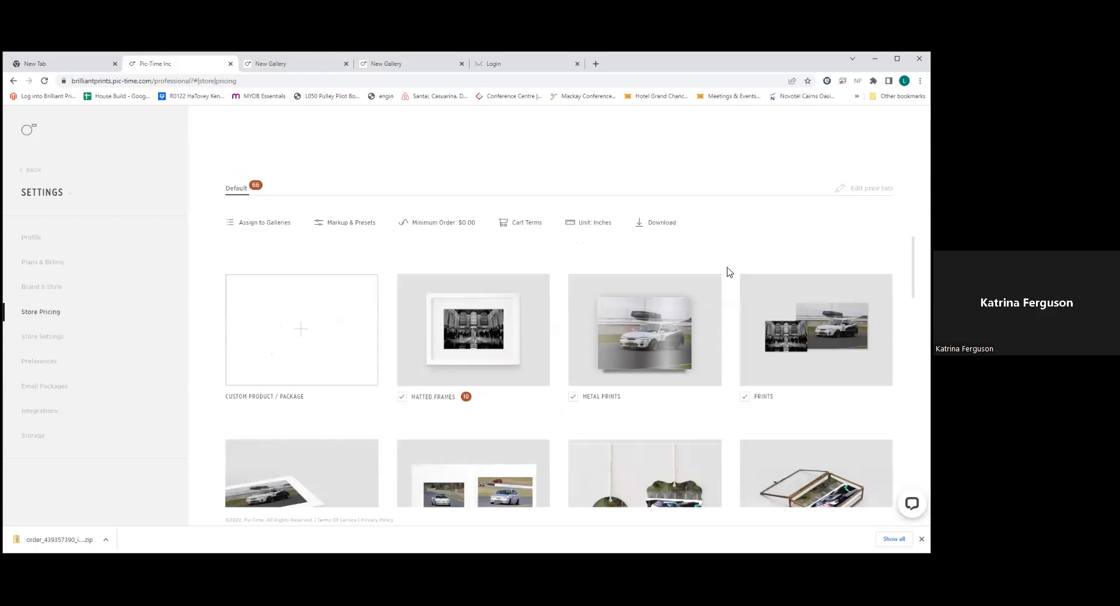
pyautogui.scroll(-3, 706, 248)
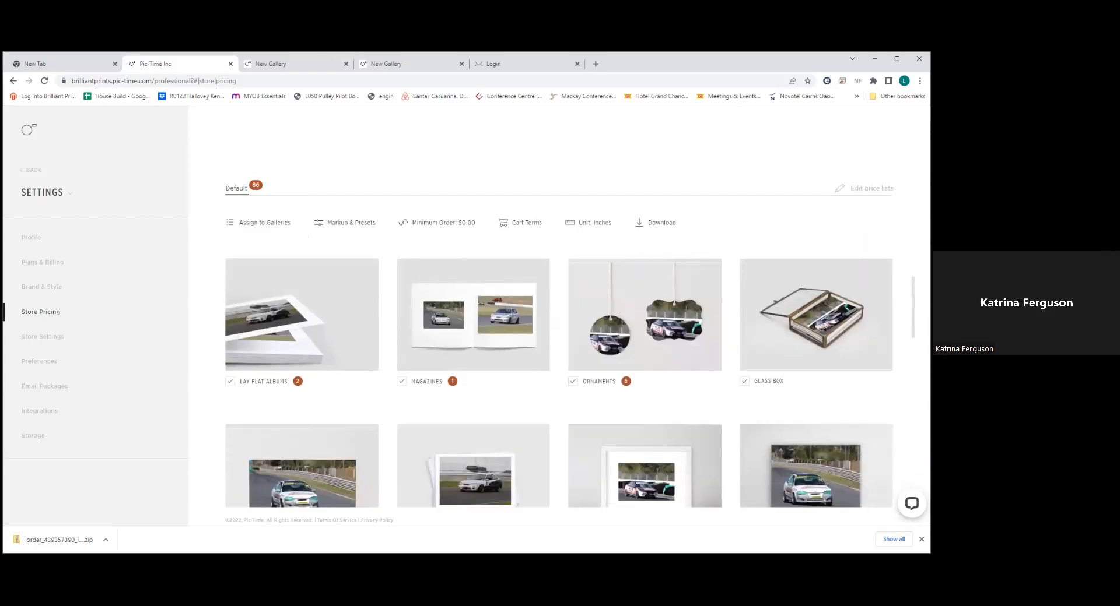
pyautogui.scroll(-3, 828, 291)
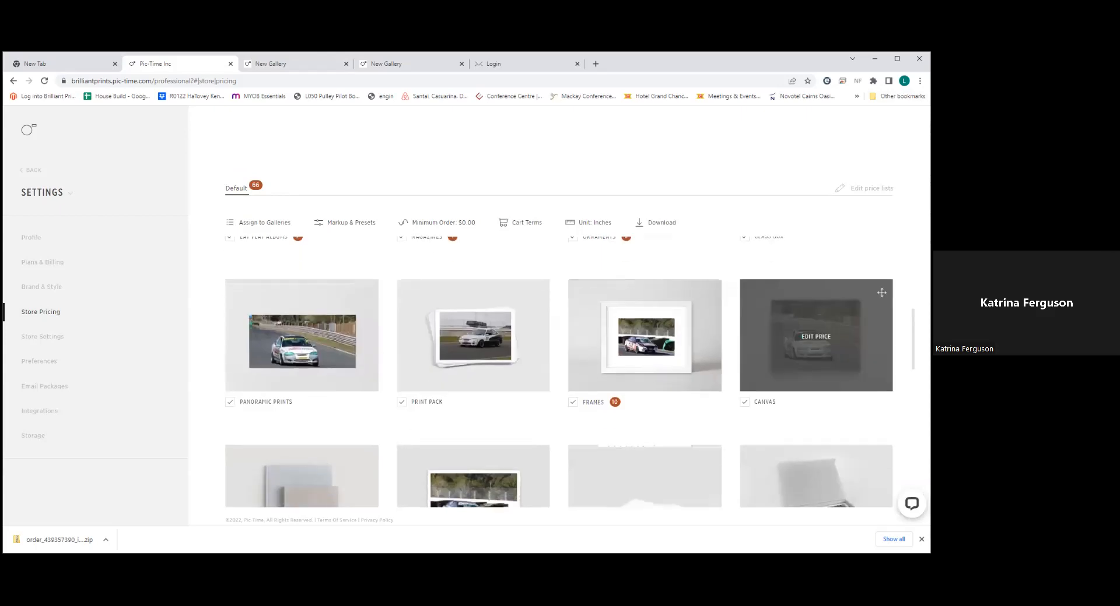
pyautogui.scroll(-3, 816, 327)
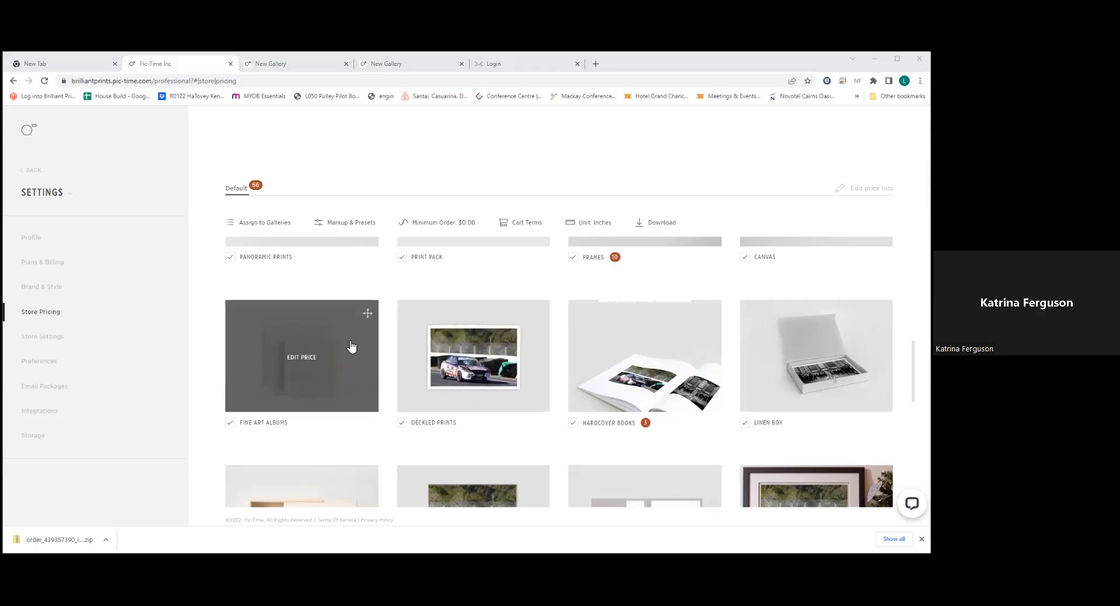
# Check the gallery's shopping cart, and open Fine Art Albums in the New Gallery shop to examine the automated album offer.
pyautogui.click(376, 65)
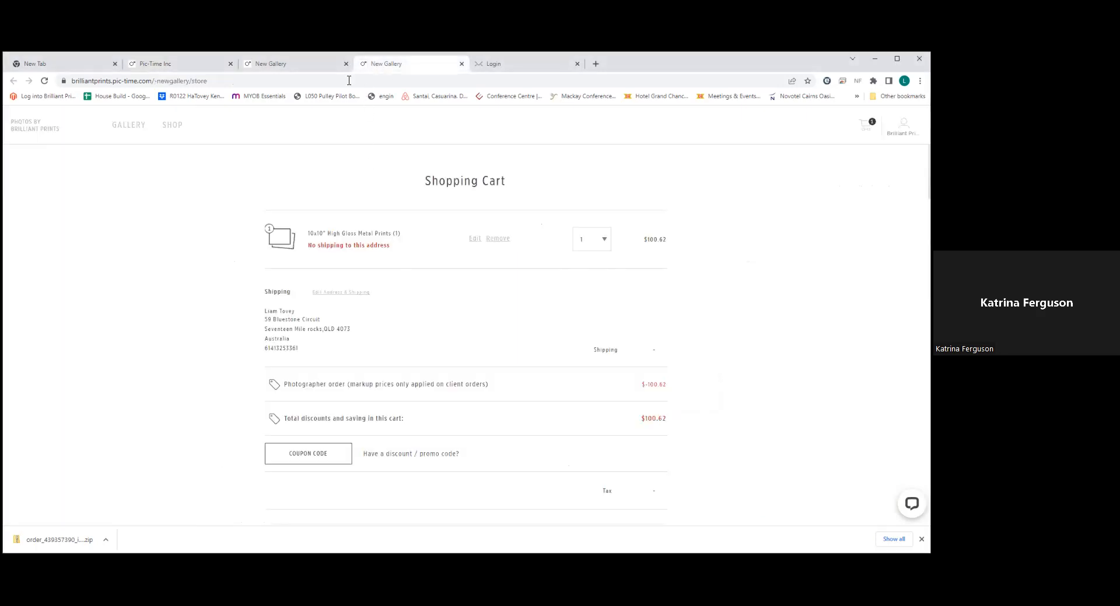
pyautogui.click(295, 69)
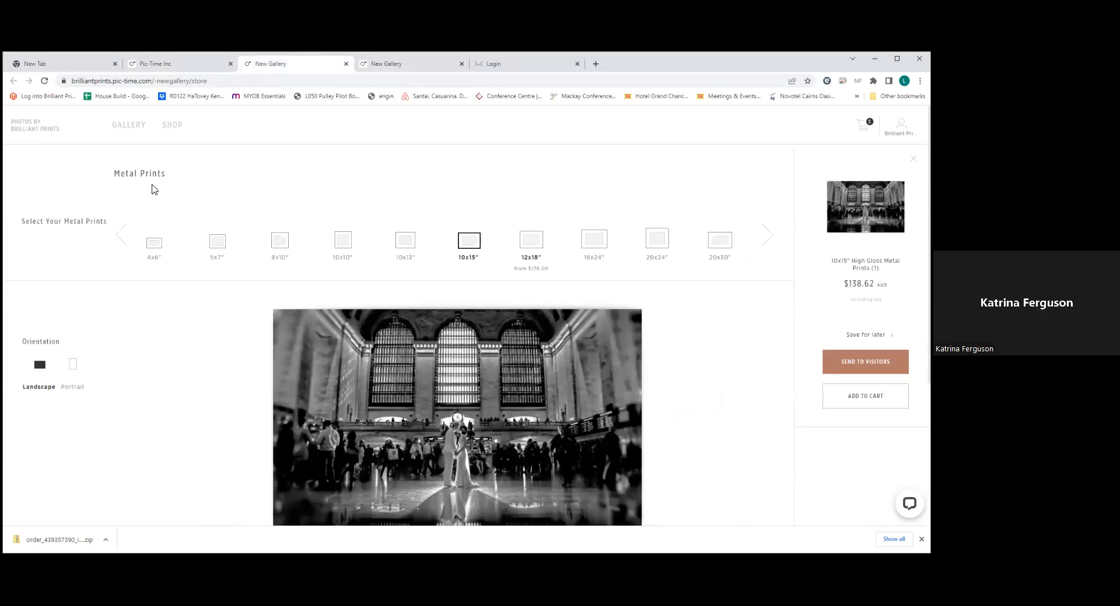
pyautogui.moveTo(169, 127)
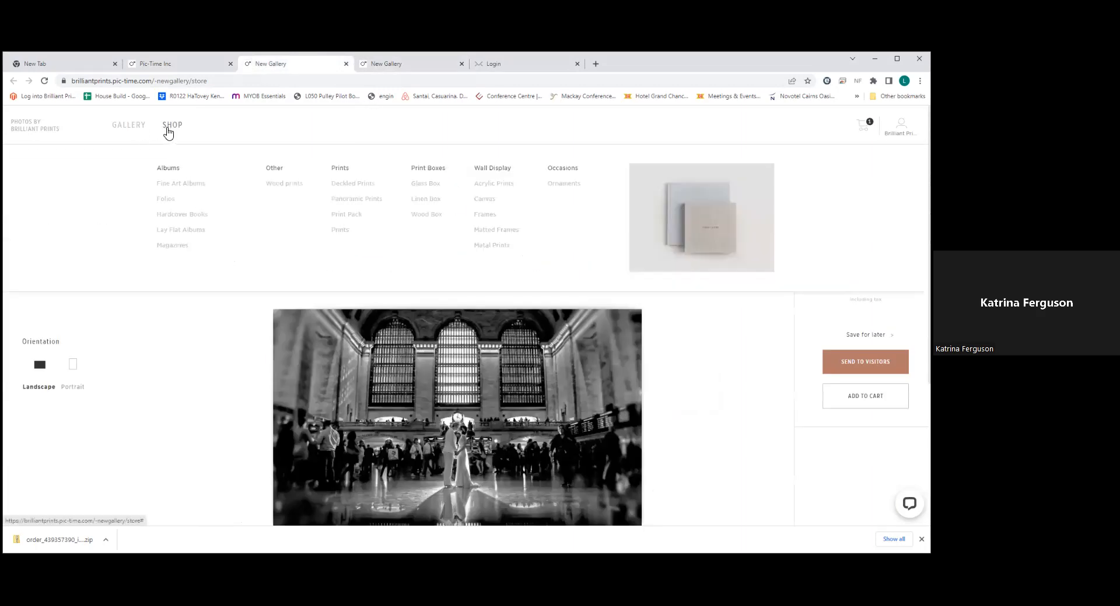
pyautogui.click(170, 183)
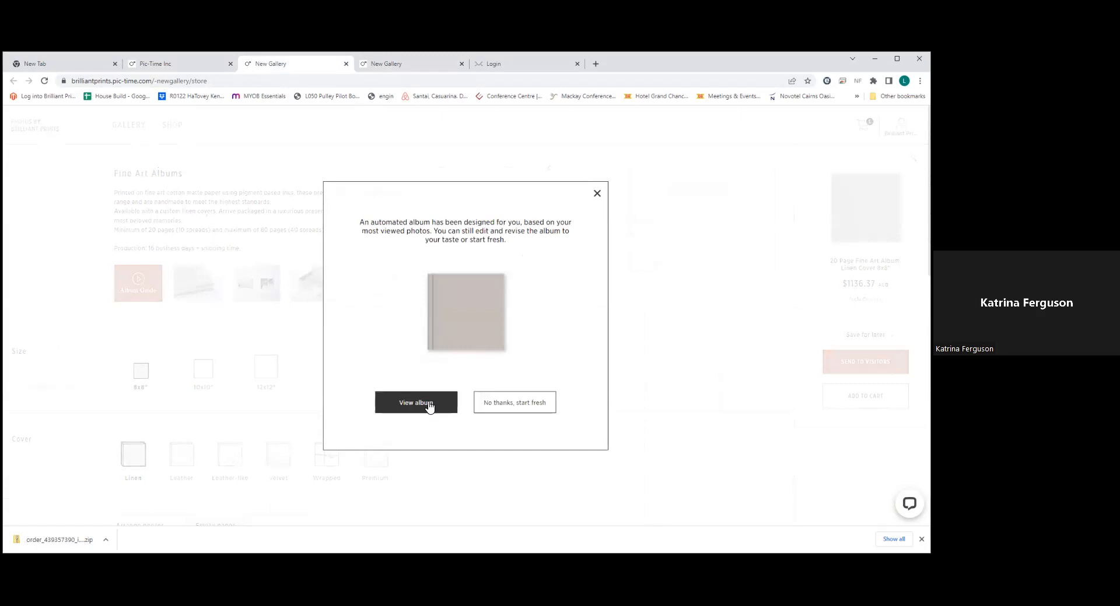
pyautogui.moveTo(421, 403); pyautogui.dragTo(477, 360)
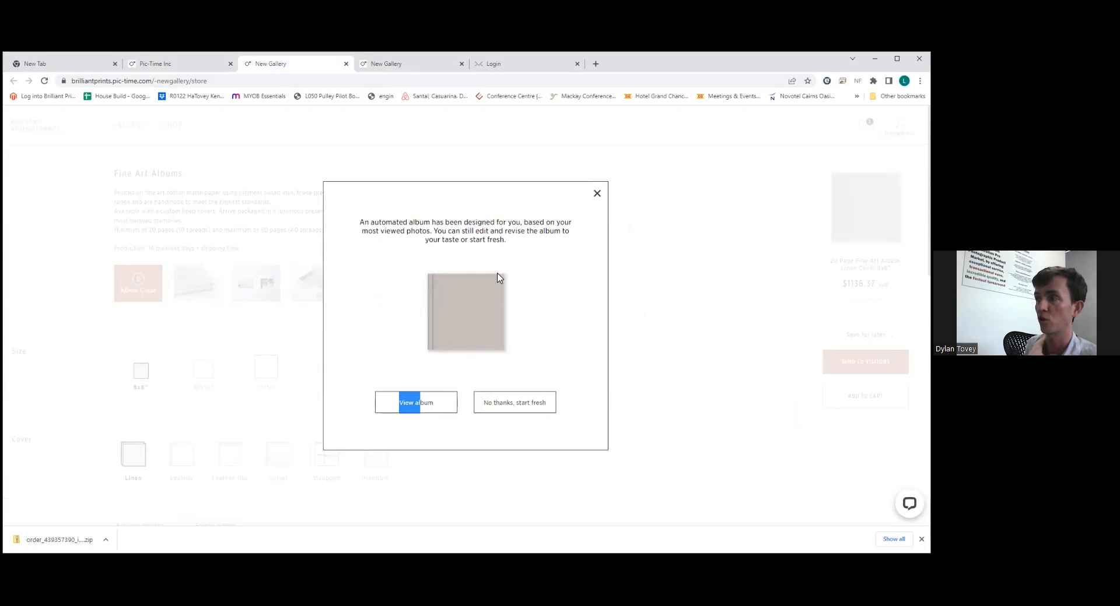
# View the automated Fine Art album, examine its arranged spreads and check the layout of the two-photo spread in the page editor.
pyautogui.click(421, 408)
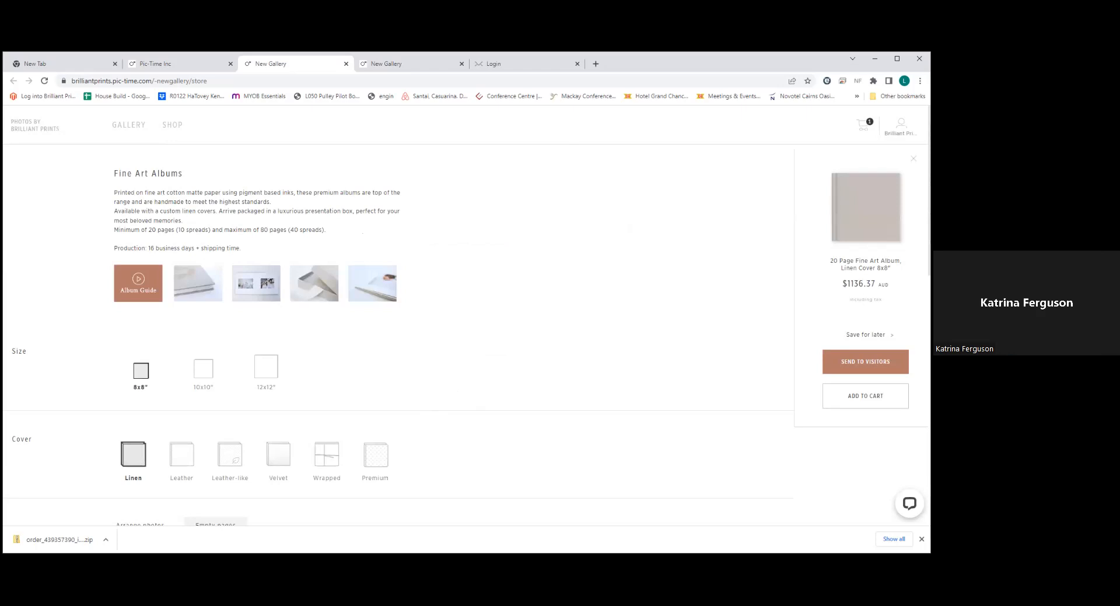
pyautogui.scroll(-8, 438, 344)
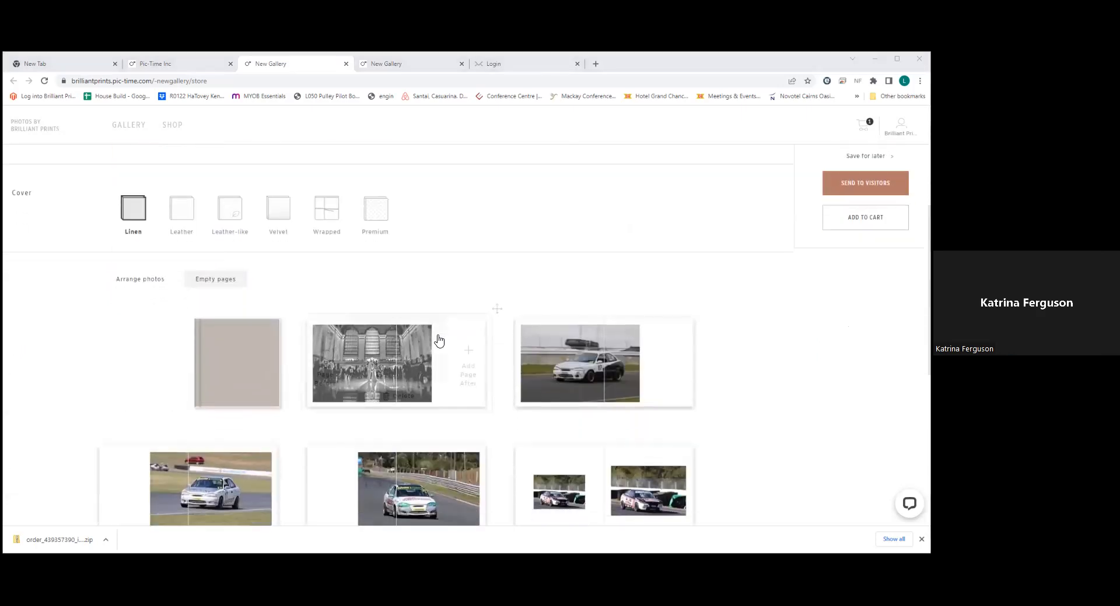
pyautogui.scroll(1, 369, 292)
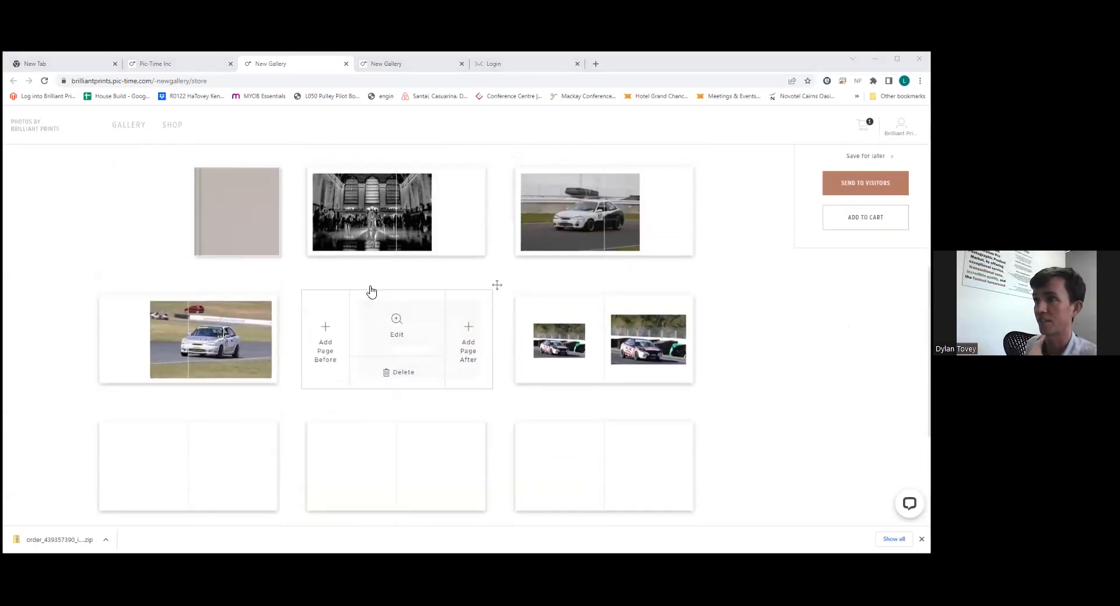
pyautogui.scroll(1, 568, 312)
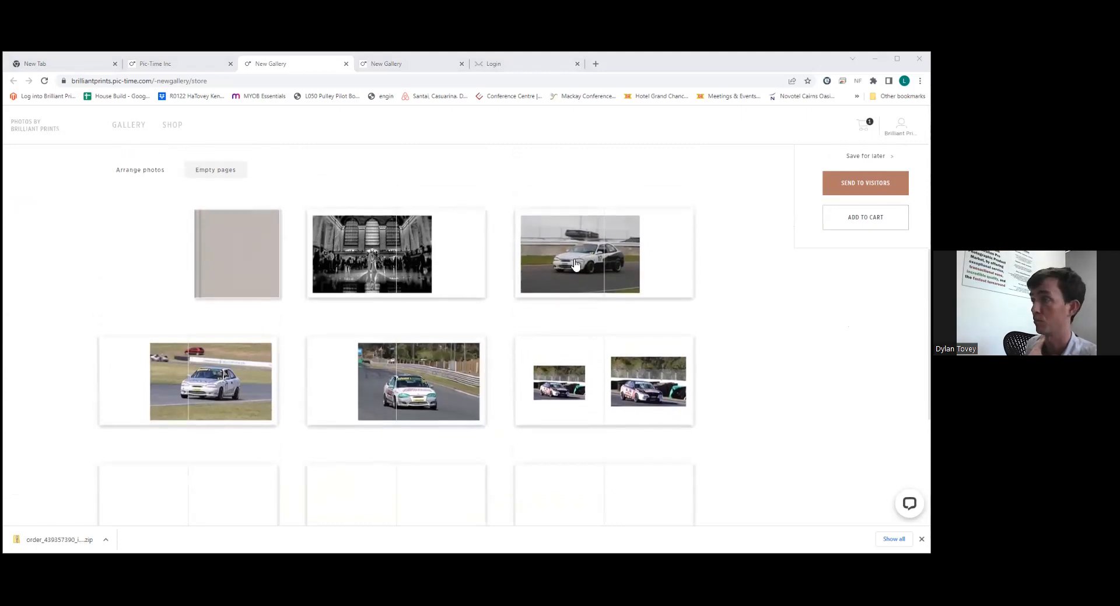
pyautogui.click(625, 381)
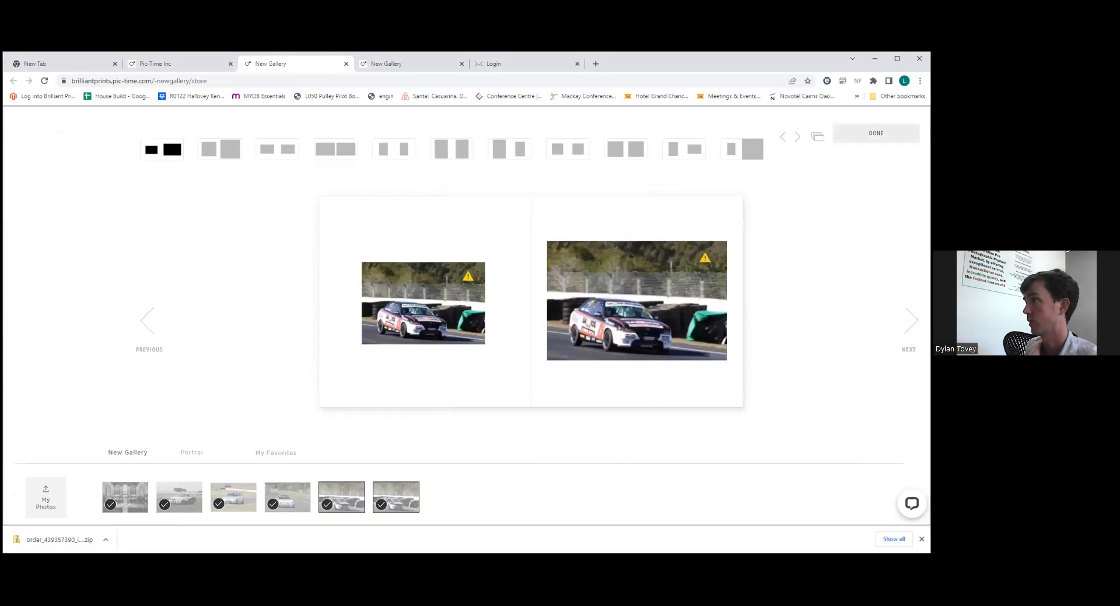
pyautogui.click(522, 122)
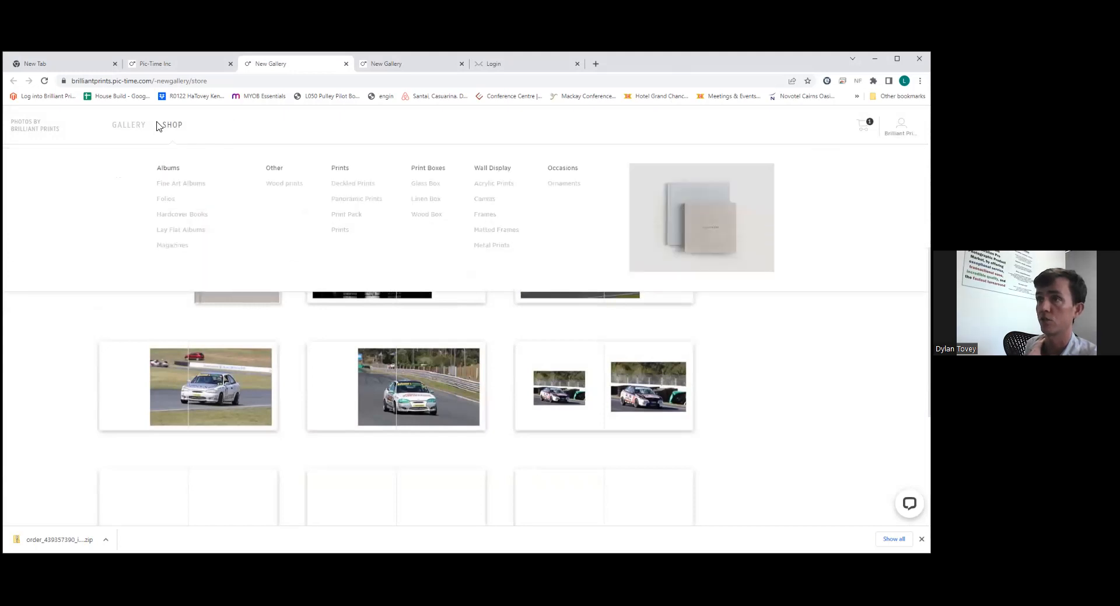
# Leave the Fine Art album without saving the design and start a fresh Lay Flat Album from the shop.
pyautogui.click(172, 129)
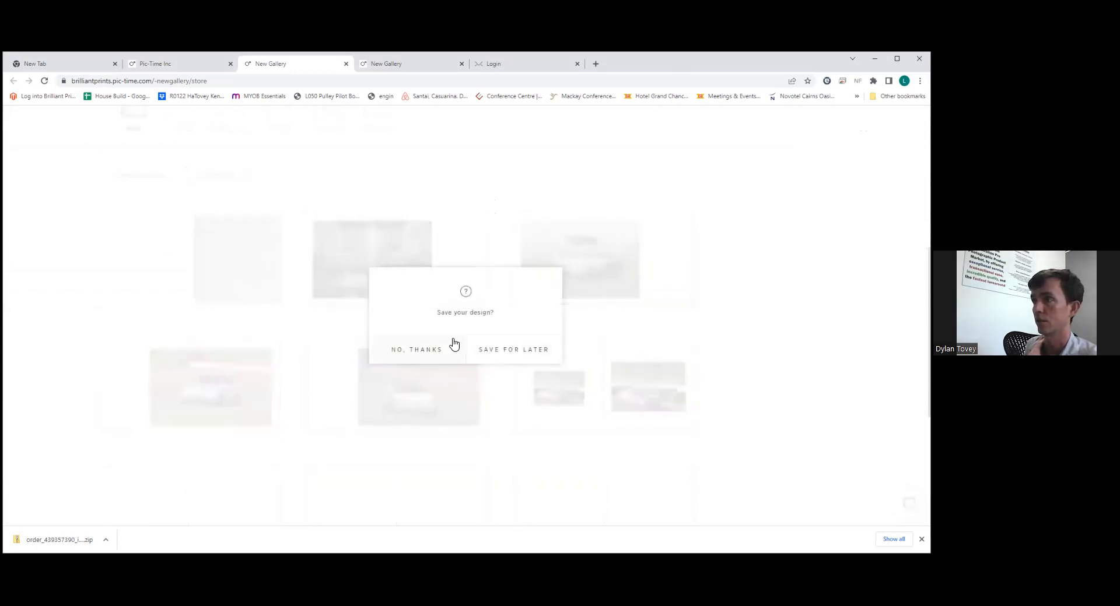
pyautogui.click(431, 352)
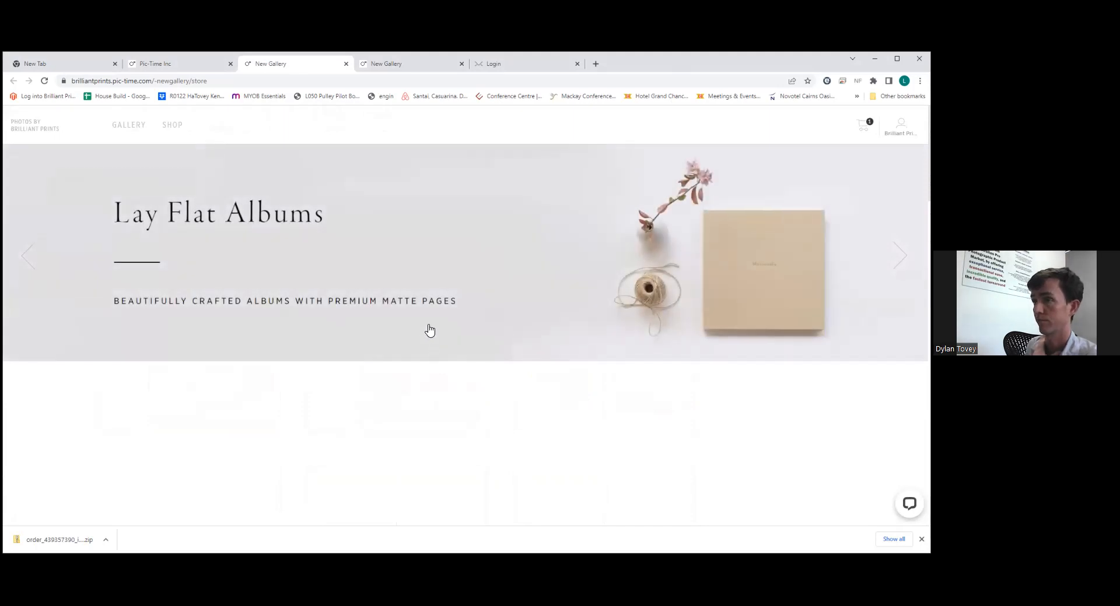
pyautogui.scroll(-3, 430, 331)
pyautogui.scroll(-3, 447, 352)
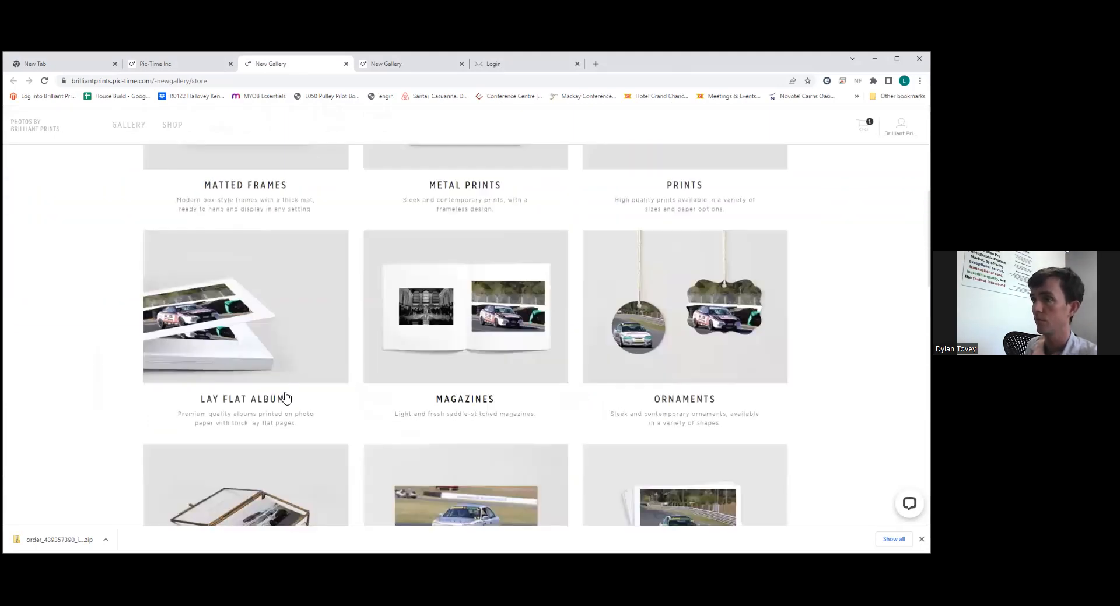
pyautogui.click(272, 340)
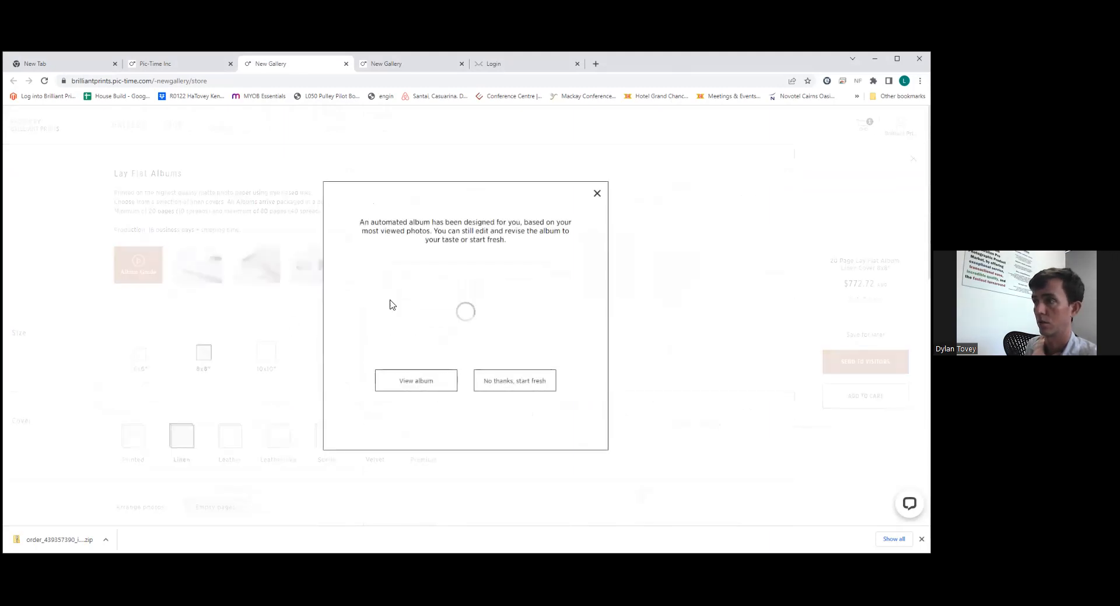
pyautogui.click(524, 409)
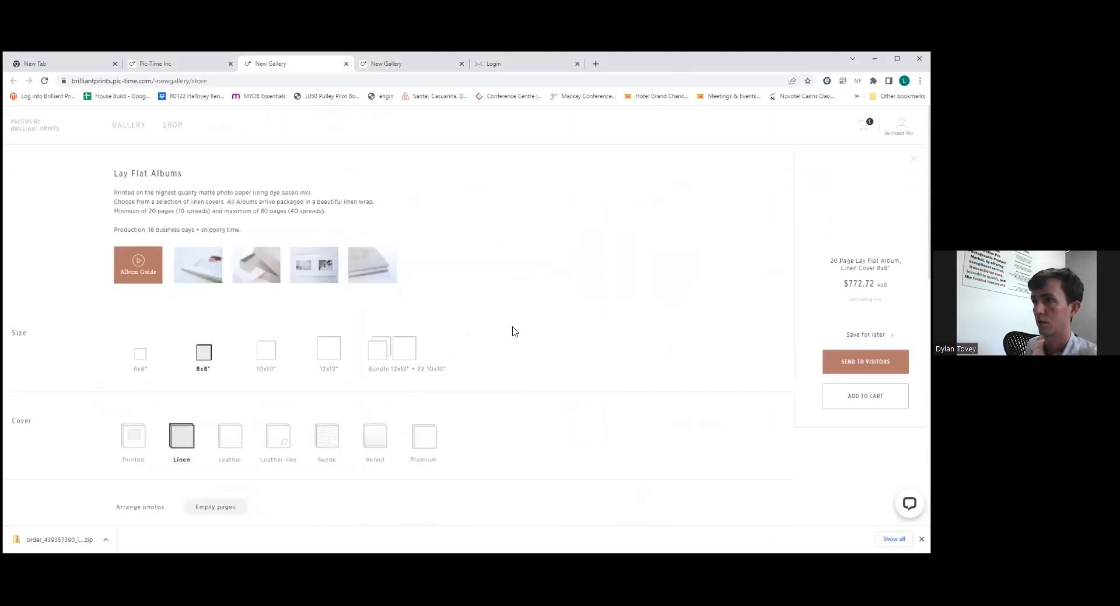
# Edit the first blank spread of the Lay Flat Album and apply the layout with two photo frames beside a page of eight.
pyautogui.scroll(-1, 518, 260)
pyautogui.scroll(-3, 517, 260)
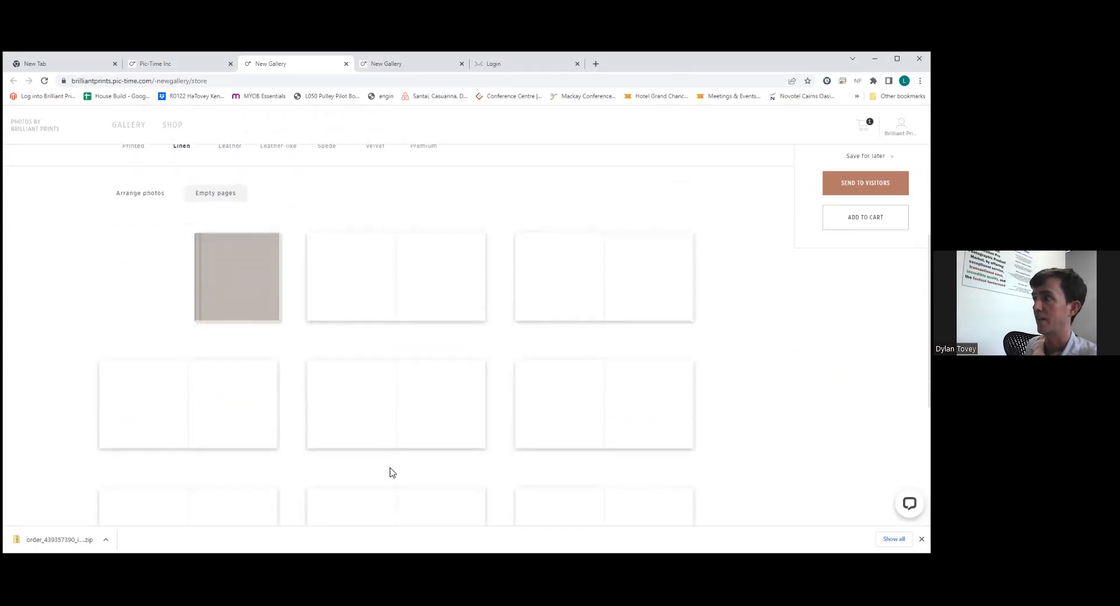
pyautogui.moveTo(357, 297)
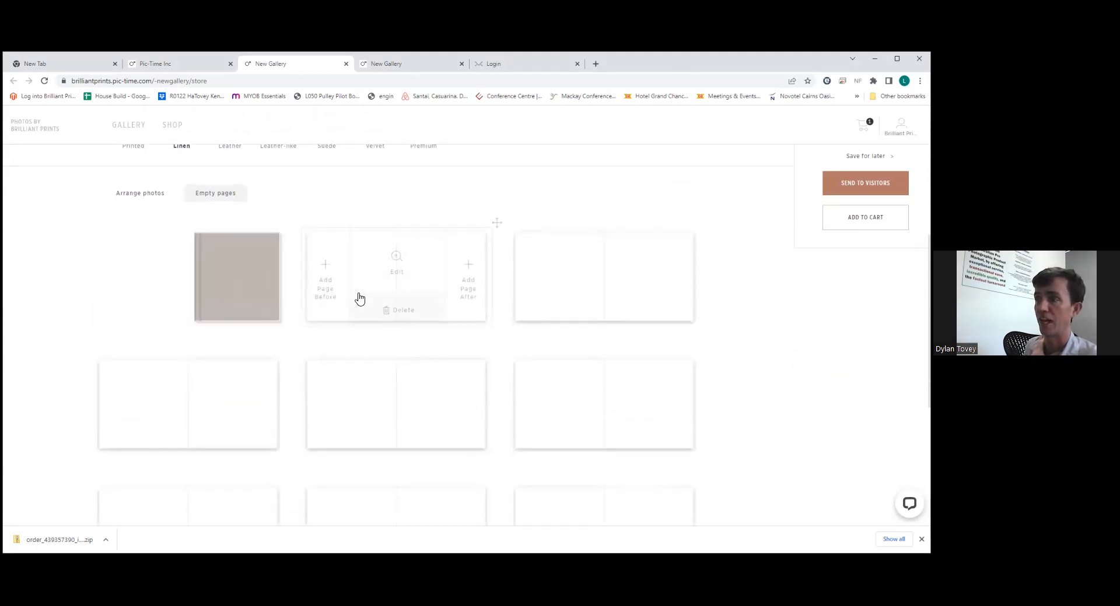
pyautogui.click(397, 245)
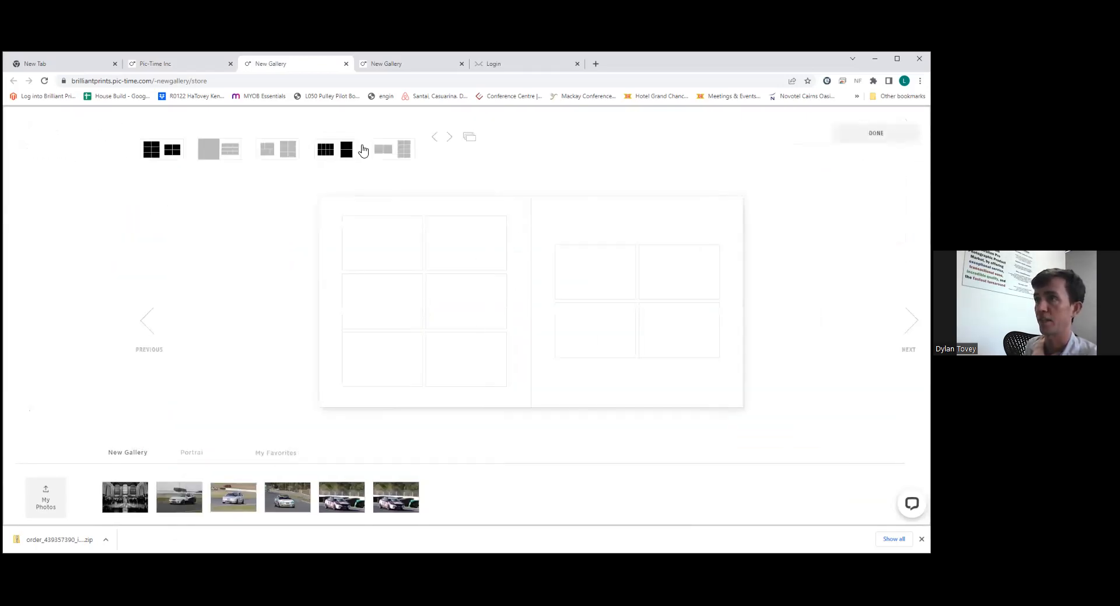
pyautogui.click(402, 150)
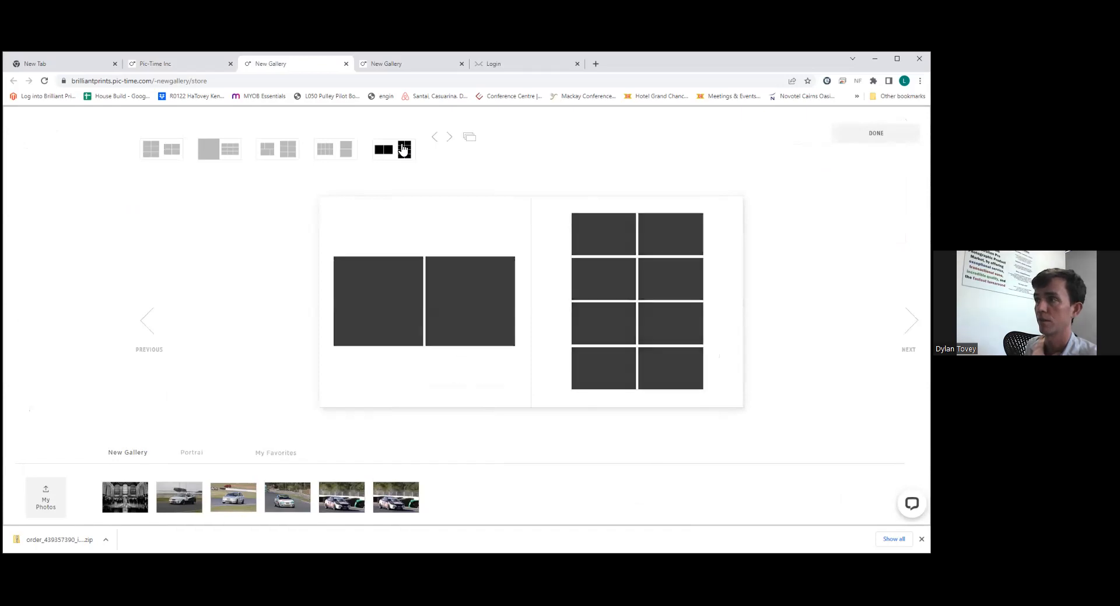